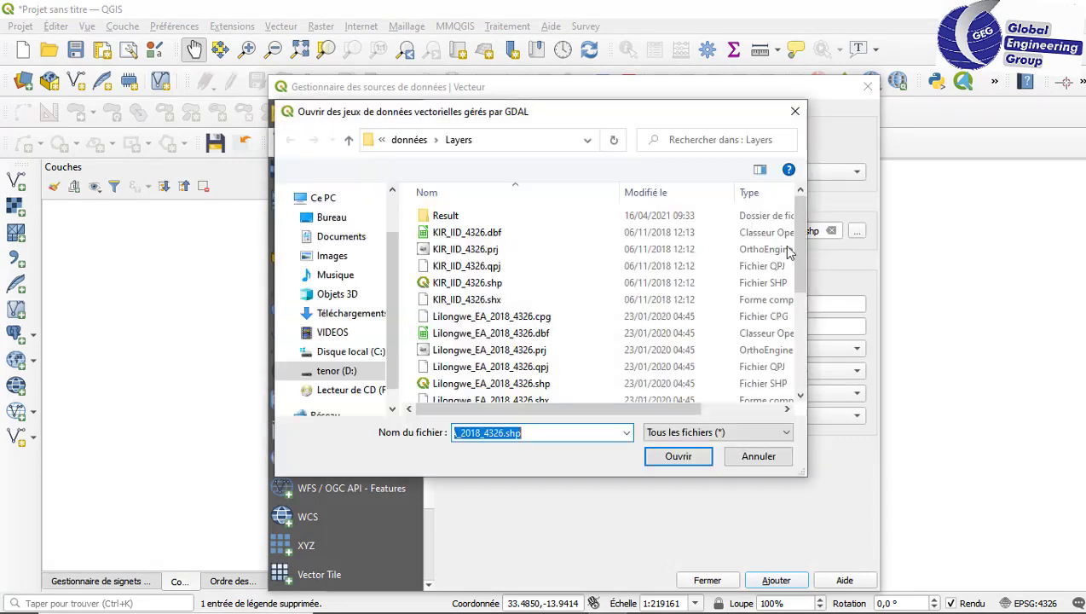
Step: Browse for a vector dataset in the layers folder of 8_raster, inside QGIS_GLOBAL_Manual_Training_Materials
click(349, 141)
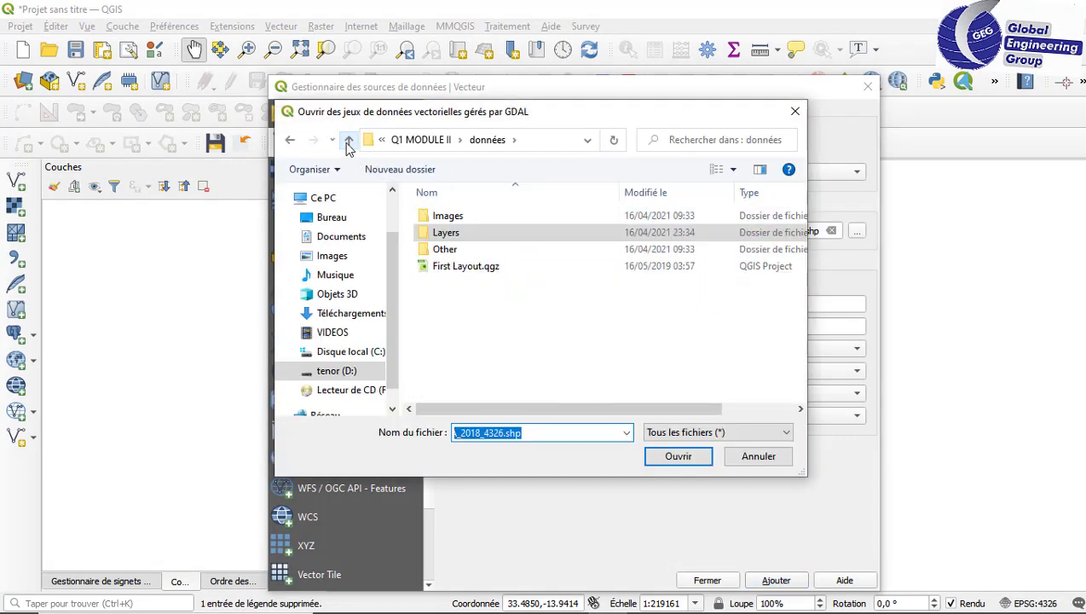
click(349, 142)
click(348, 142)
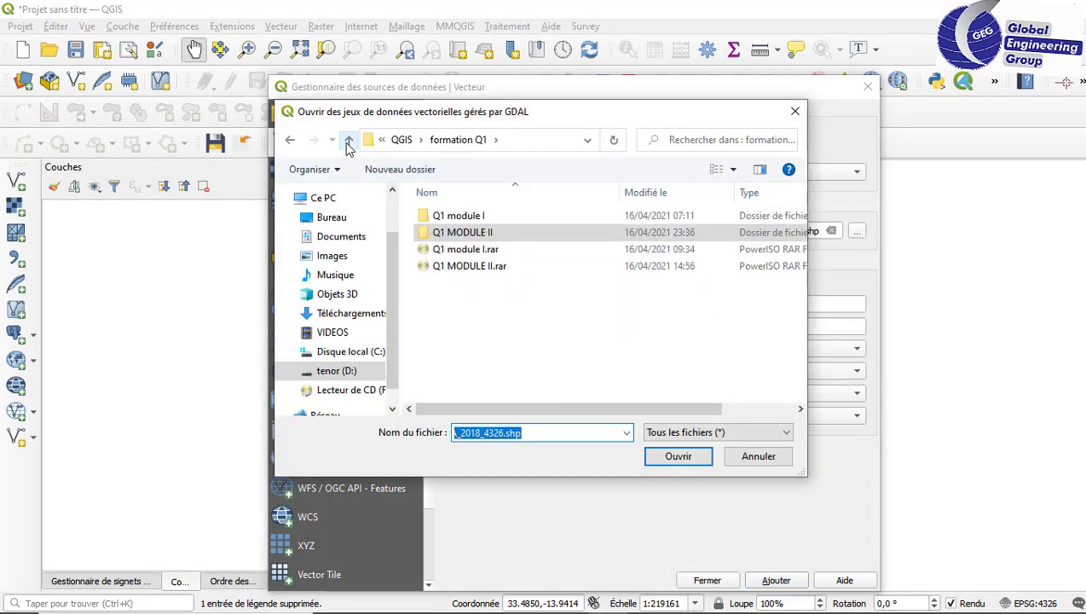
click(349, 142)
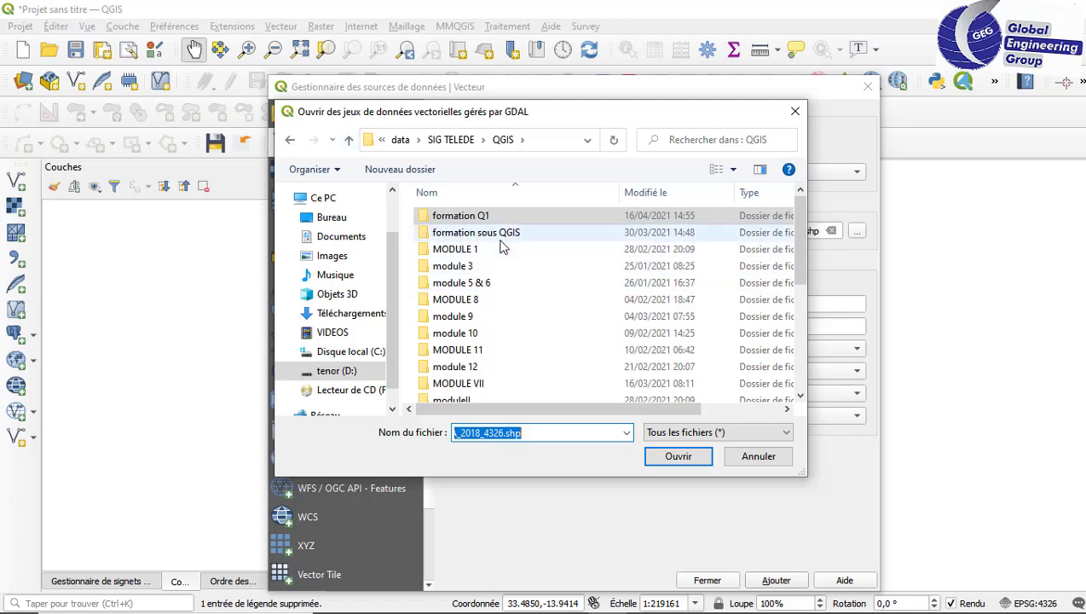
scroll(546, 341, down, 5)
scroll(527, 352, up, 3)
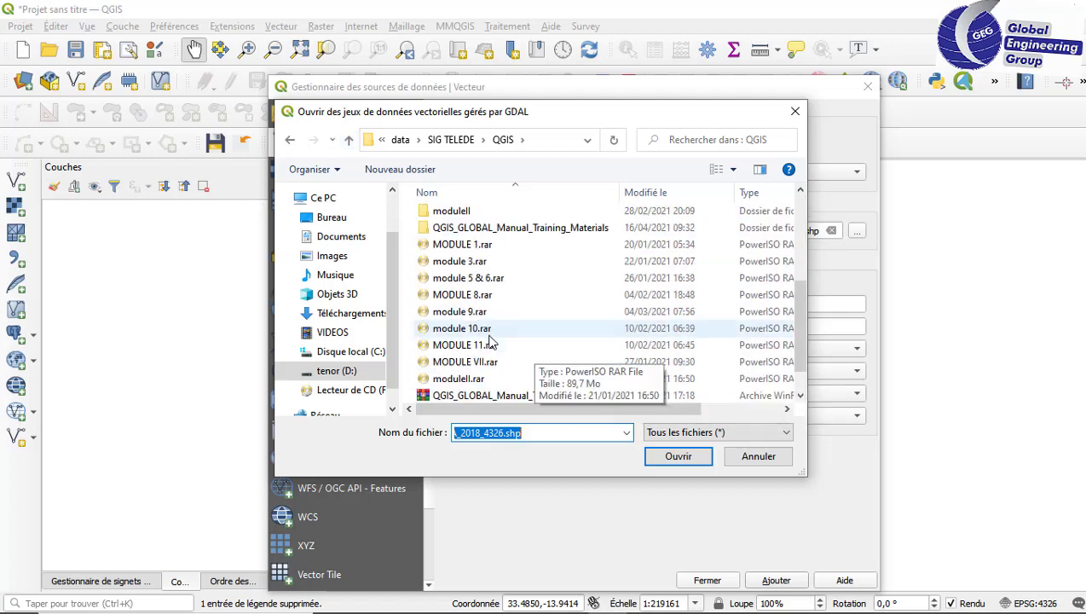
click(478, 279)
double_click(478, 280)
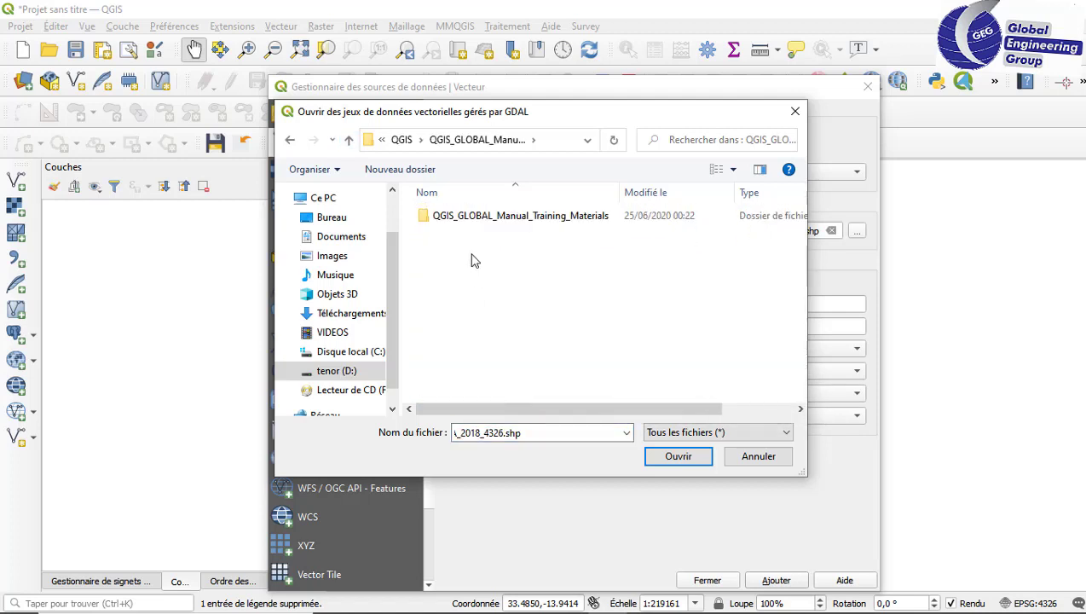
double_click(461, 214)
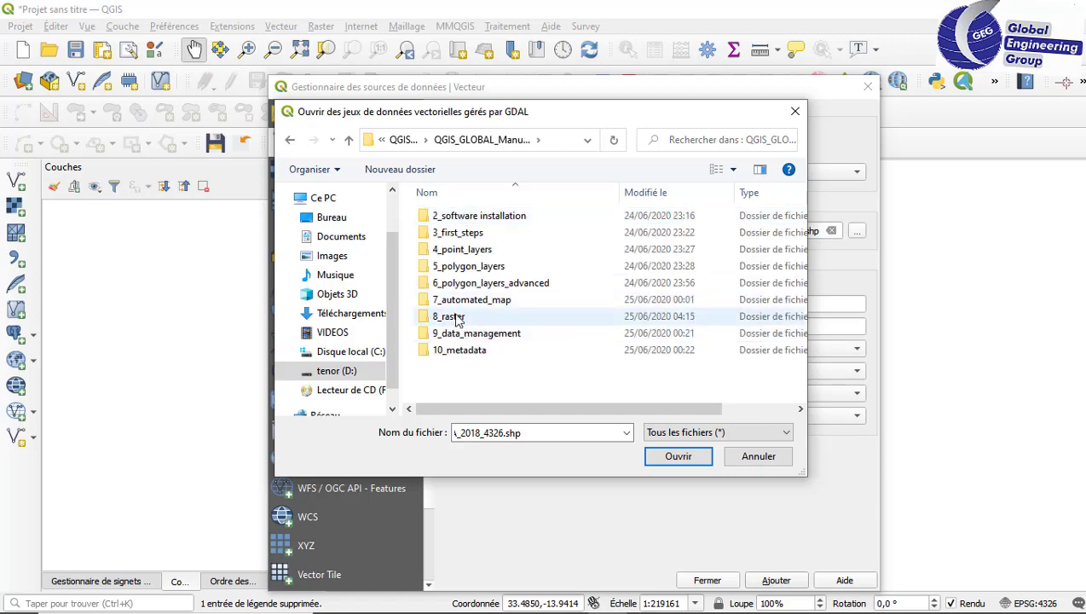
double_click(456, 318)
double_click(454, 234)
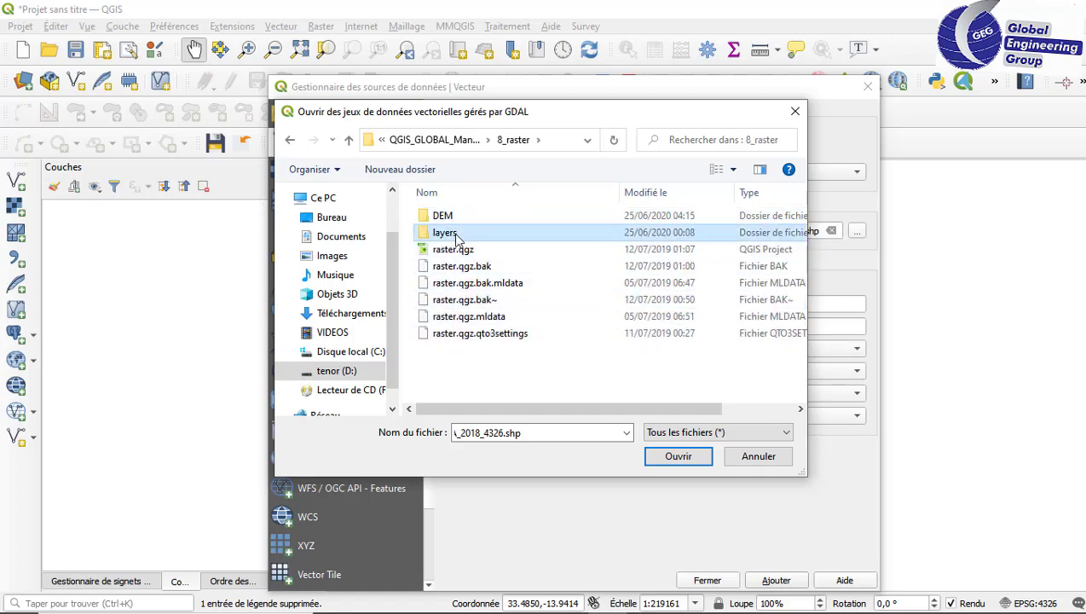
Step: Add the land_4326.shp shapefile to the project as a vector layer and close the data source manager
scroll(520, 351, down, 1)
scroll(518, 350, down, 1)
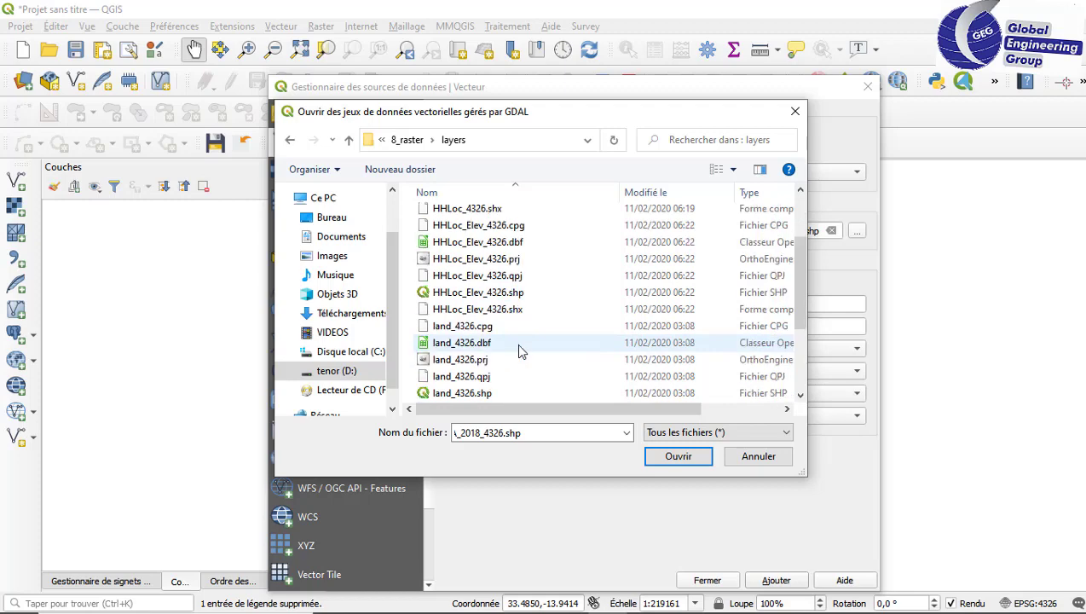
click(472, 393)
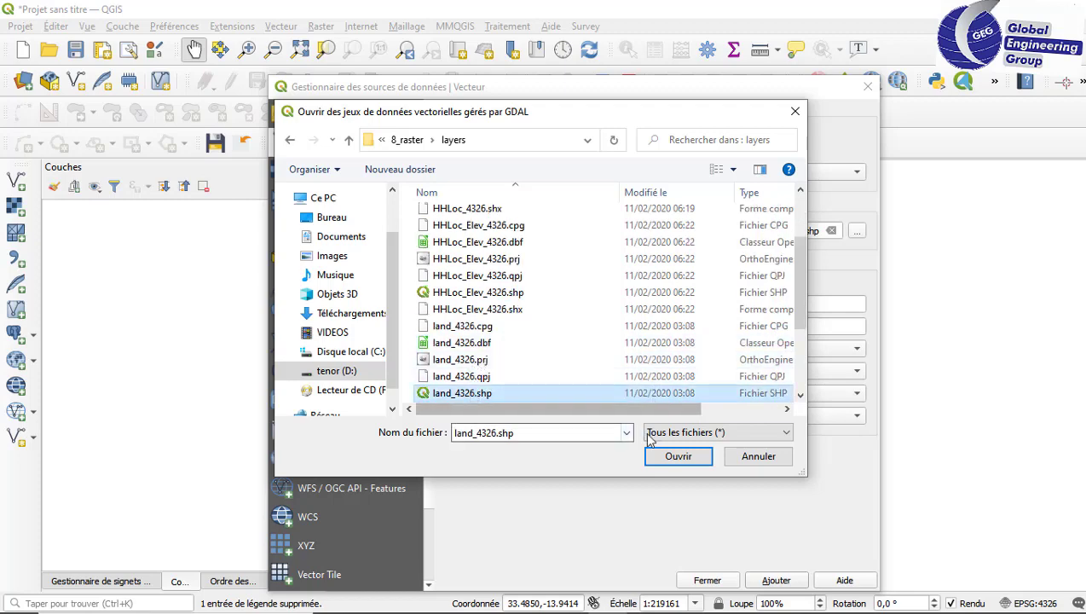
click(678, 456)
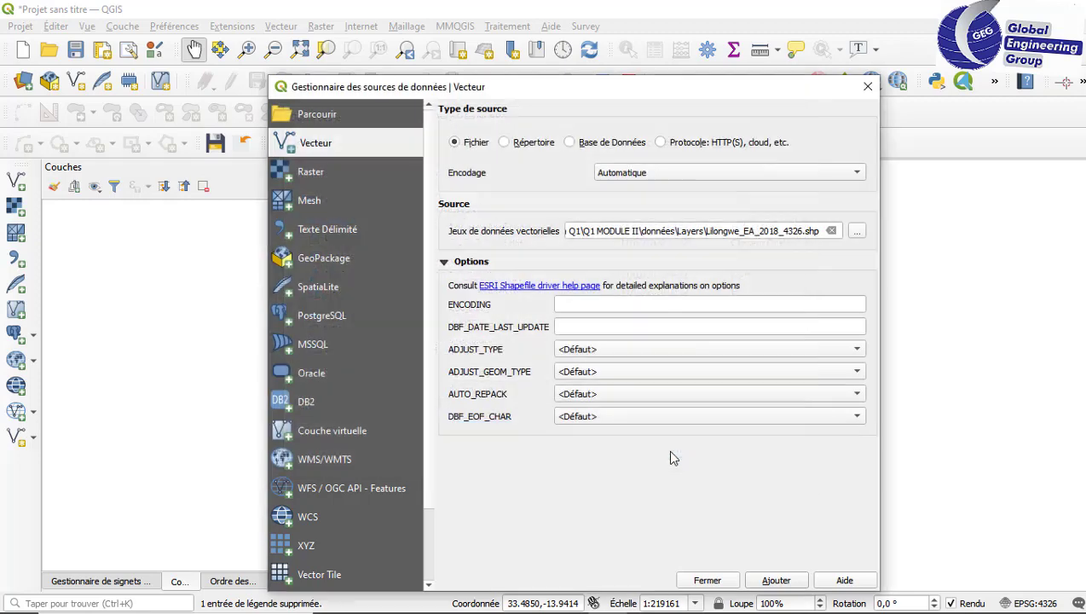
click(774, 582)
click(707, 581)
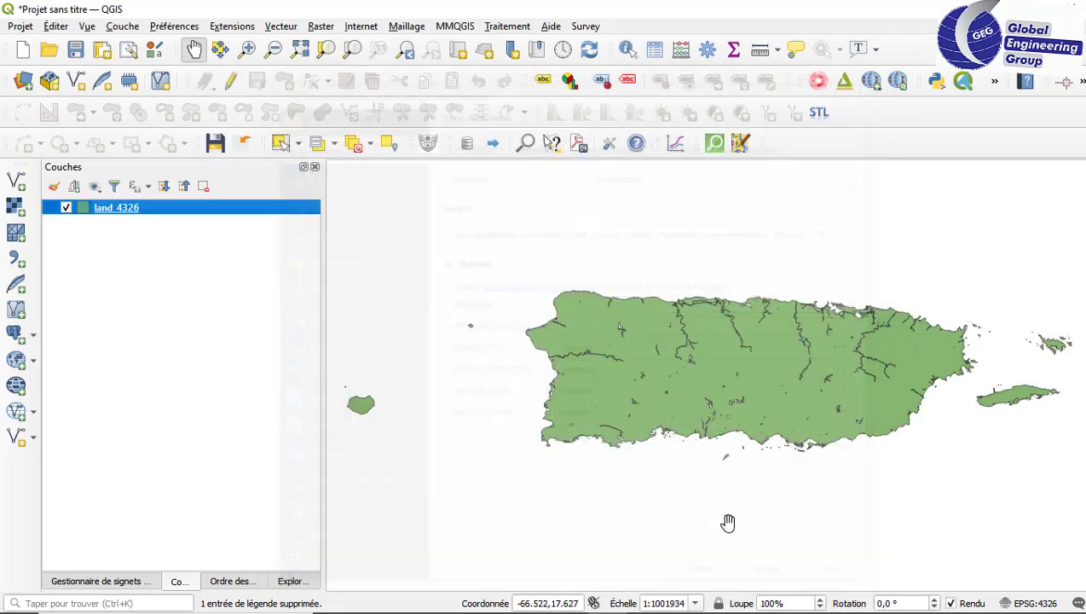
drag(768, 408, 785, 393)
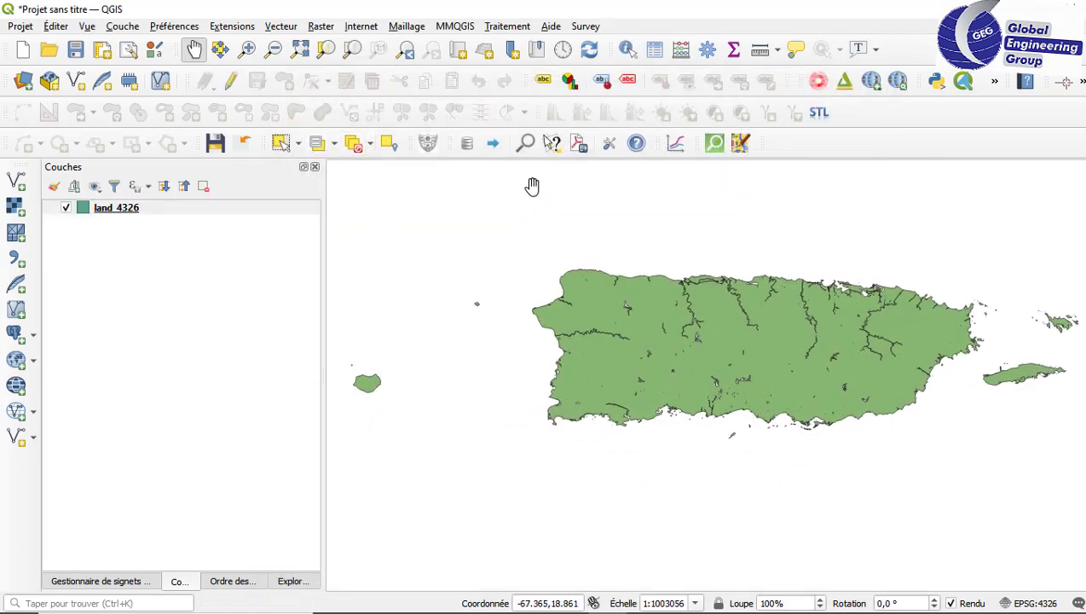
Step: Search for "srtm" among the installed extensions and all extensions to check for the SRTM-Downloader plugin
click(247, 27)
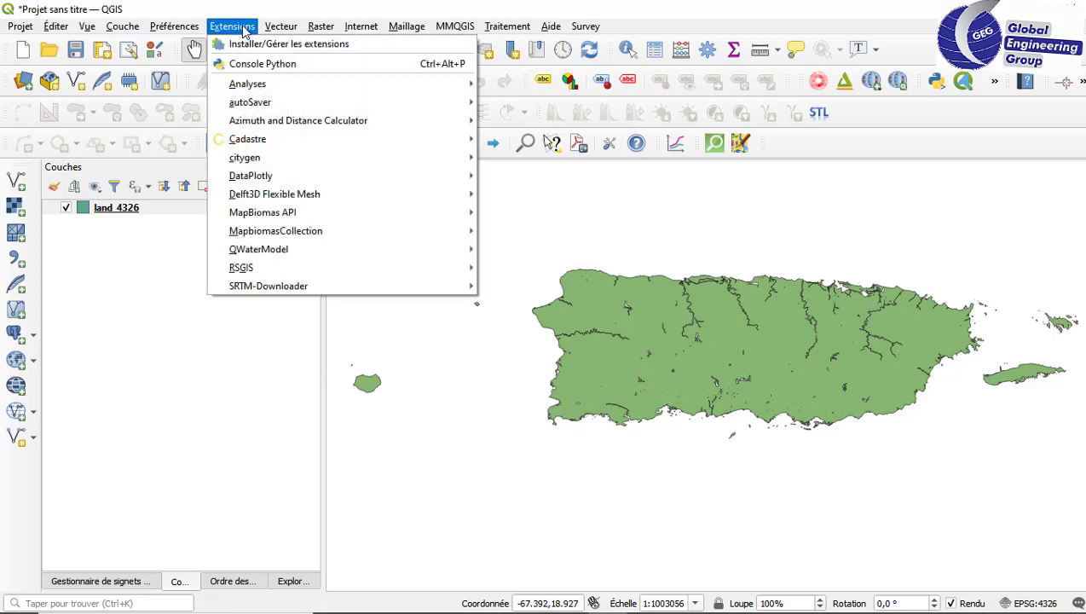
click(251, 41)
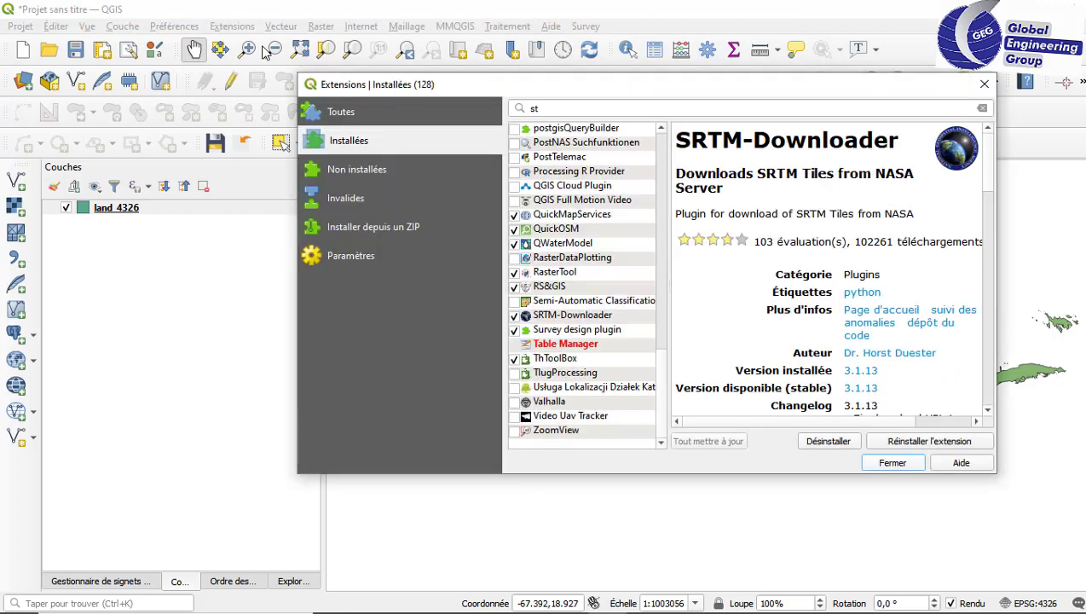
click(555, 106)
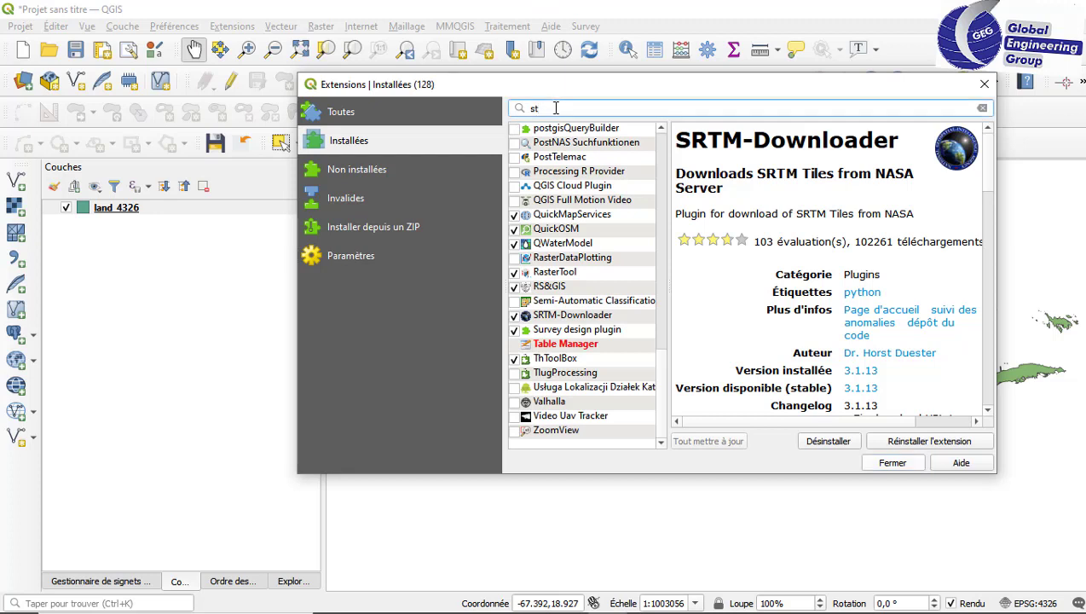
key(BackSpace)
key(BackSpace)
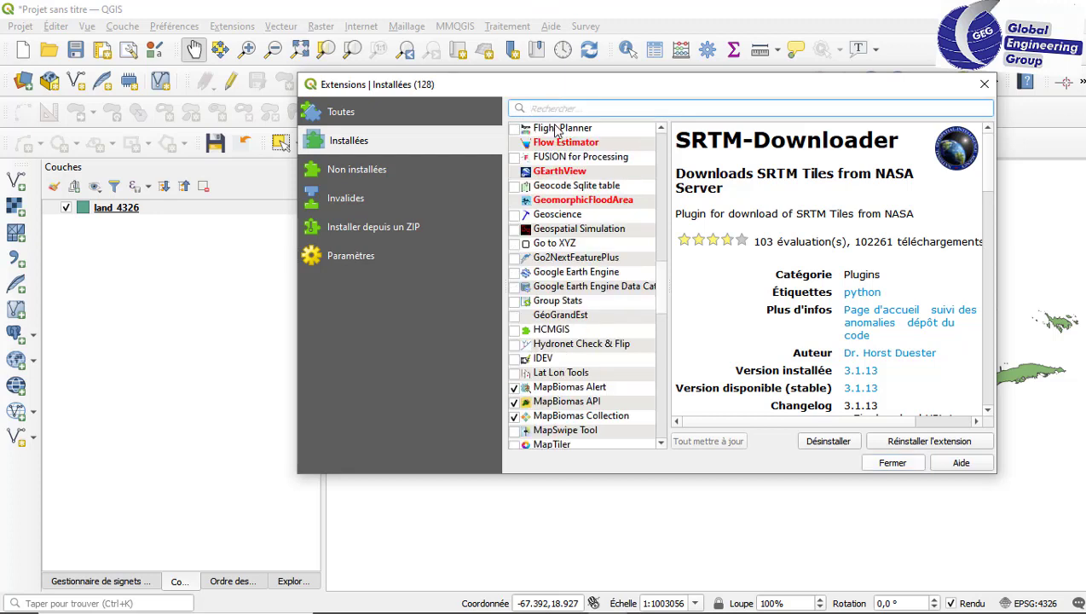
text(srtm)
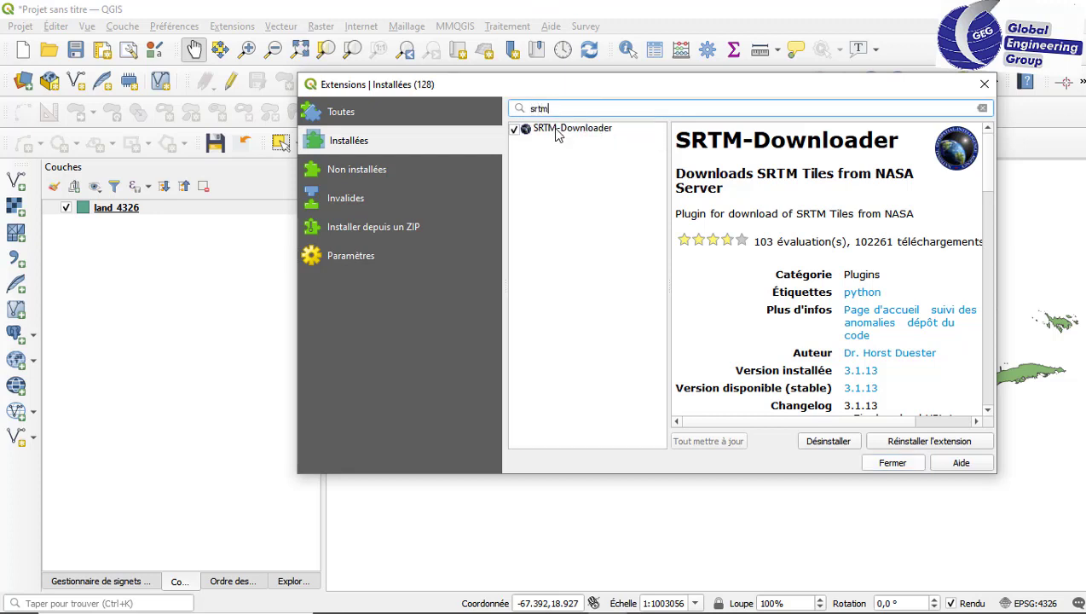
click(350, 122)
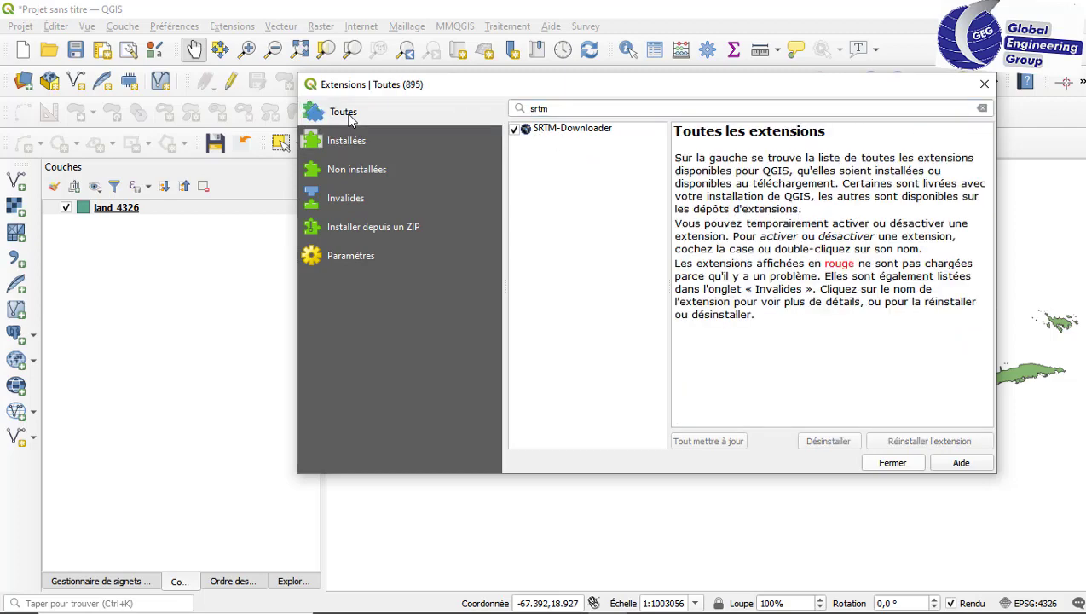
click(983, 85)
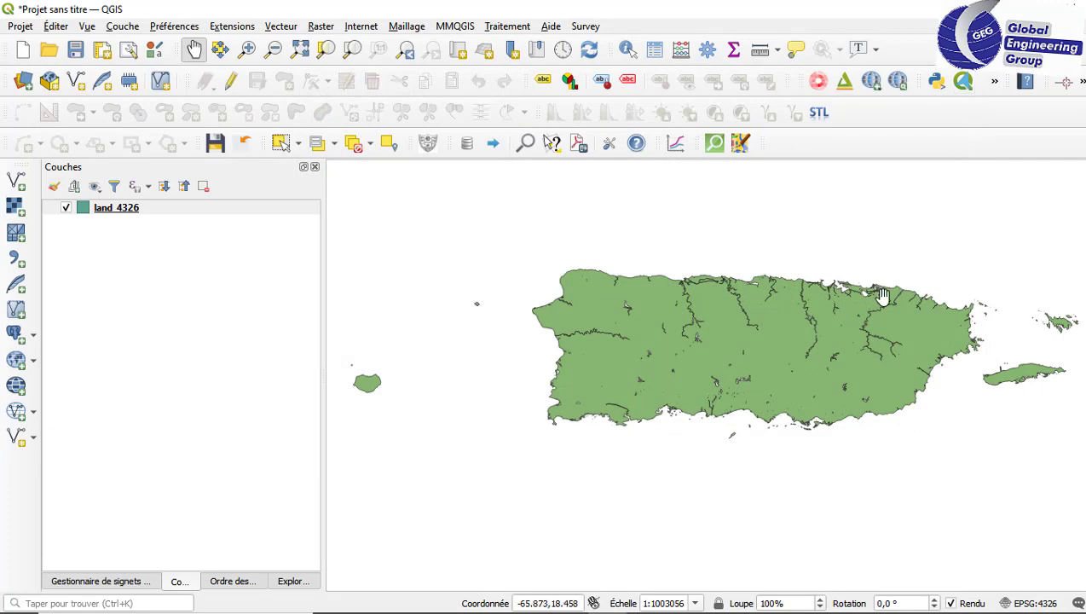
Step: Open SRTM-Downloader and set the download extent to North 19, East -65, South 17 and West -66
drag(851, 312, 834, 297)
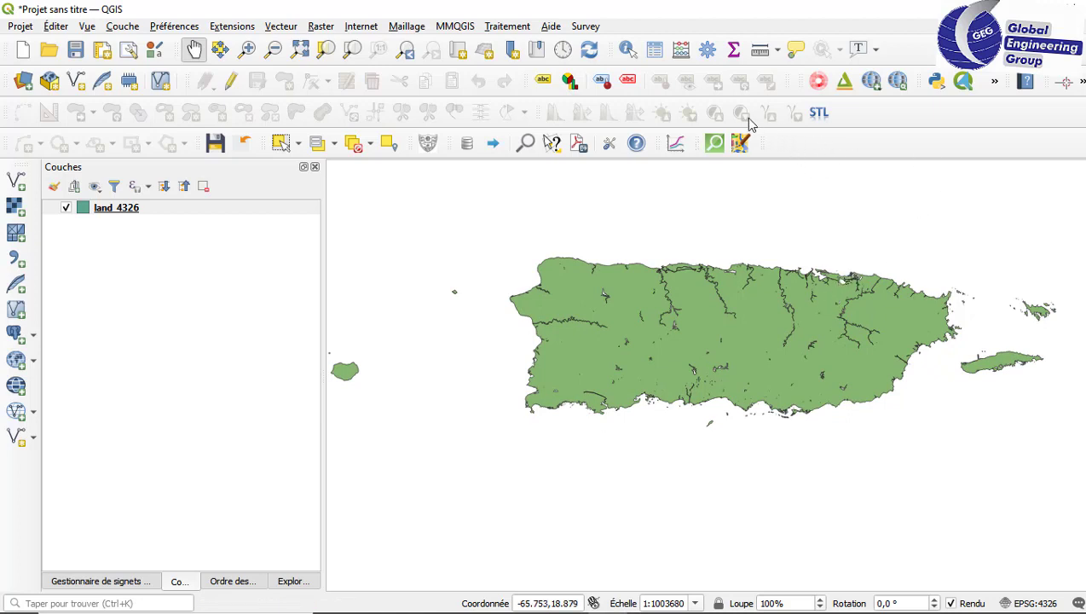
click(993, 83)
click(923, 160)
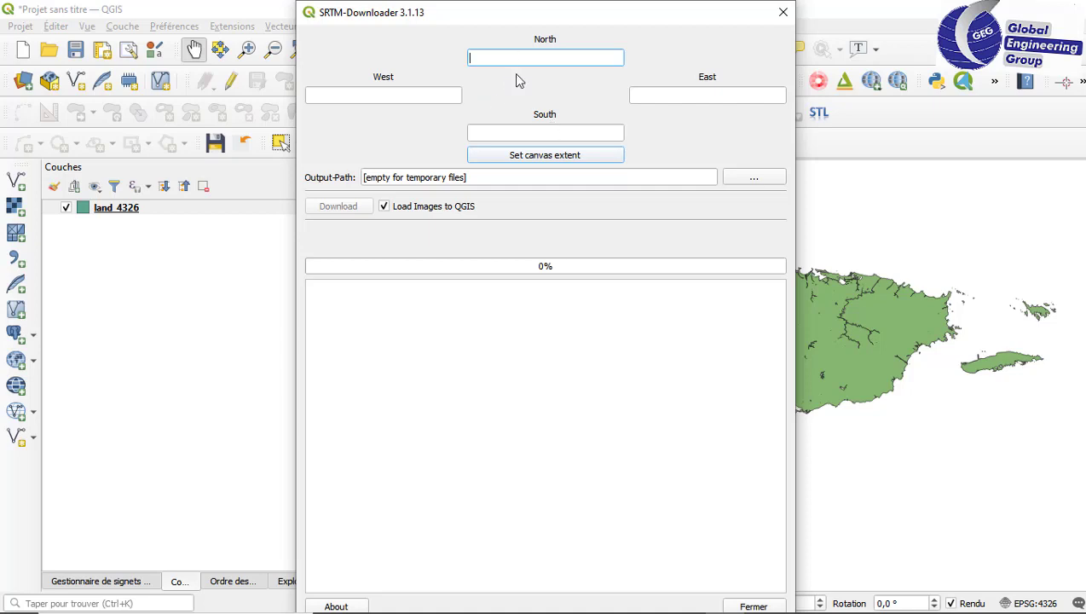
text(19)
click(720, 92)
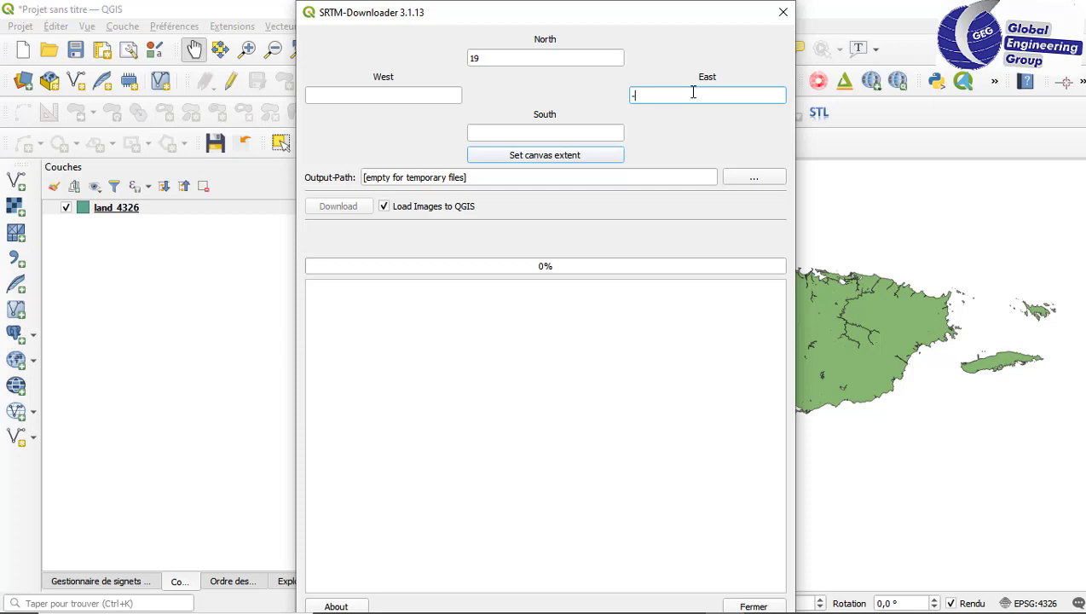
text(-65)
click(587, 127)
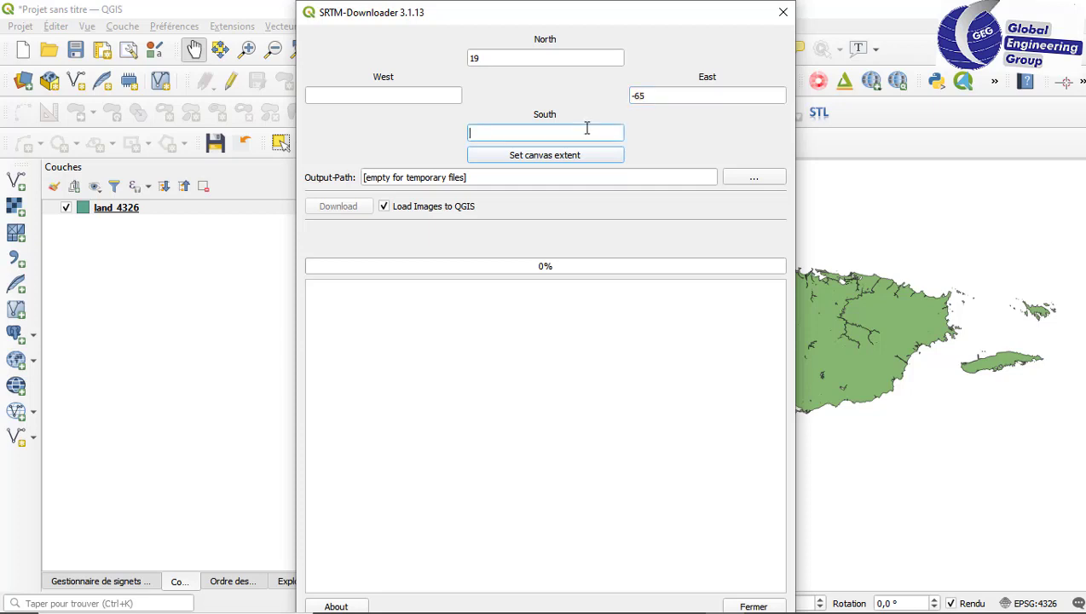
text(17)
click(456, 96)
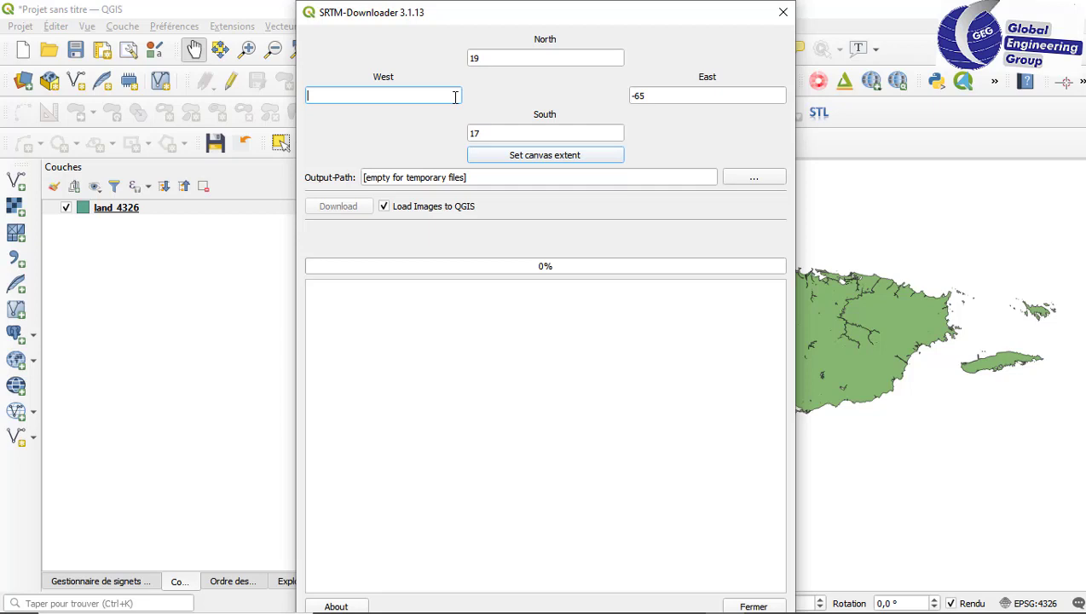
text(-66)
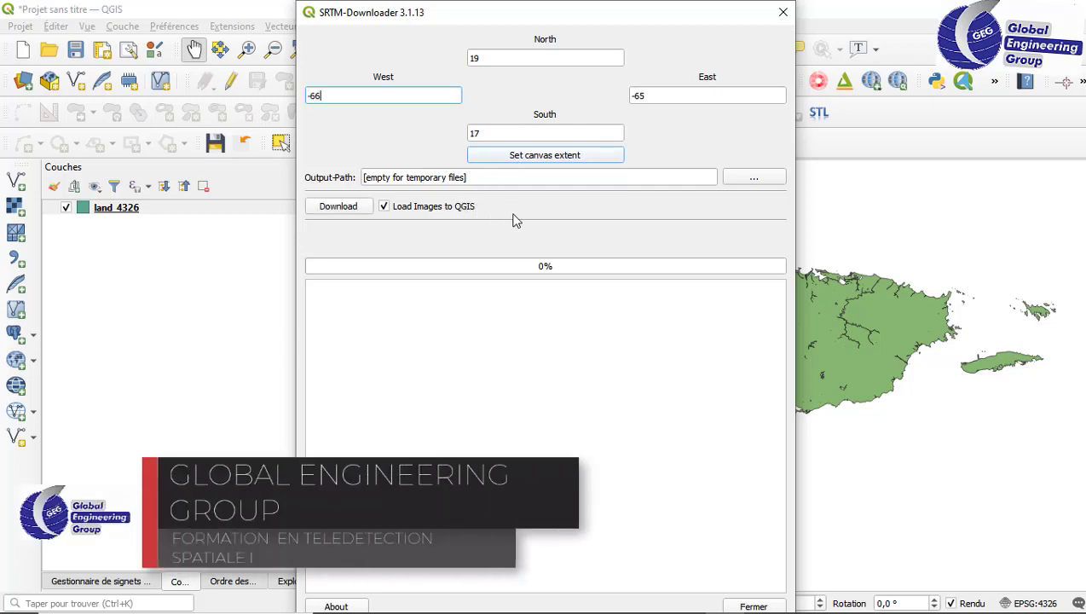
Step: Download the SRTM tiles for this extent, logging in to Earthdata with the corrected username and saved credentials
click(346, 210)
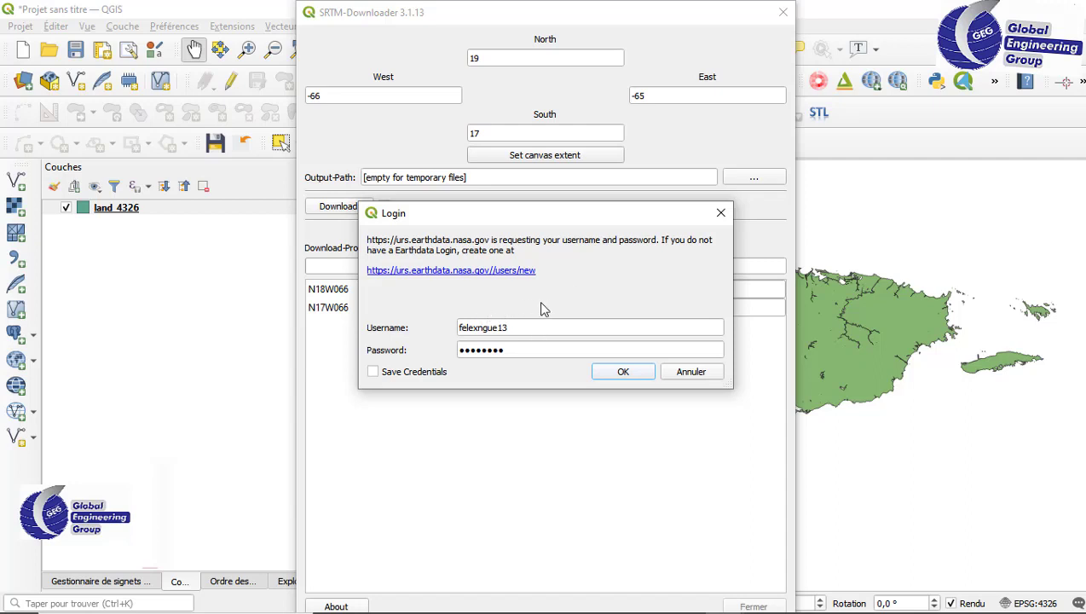
click(499, 328)
key(BackSpace)
key(BackSpace)
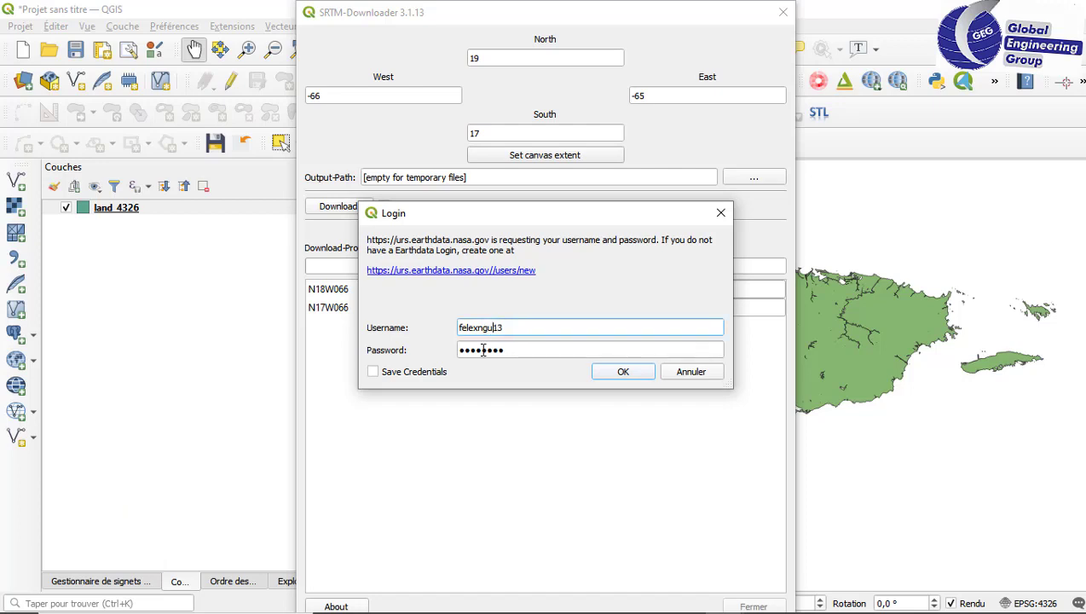
key(BackSpace)
key(BackSpace)
text(jordan)
click(375, 373)
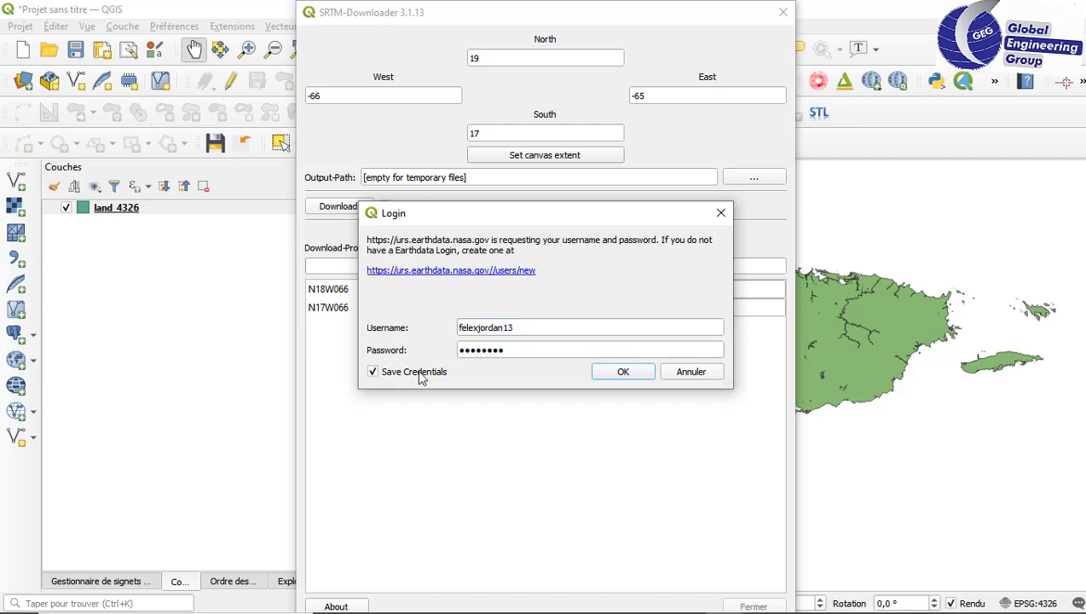
click(627, 375)
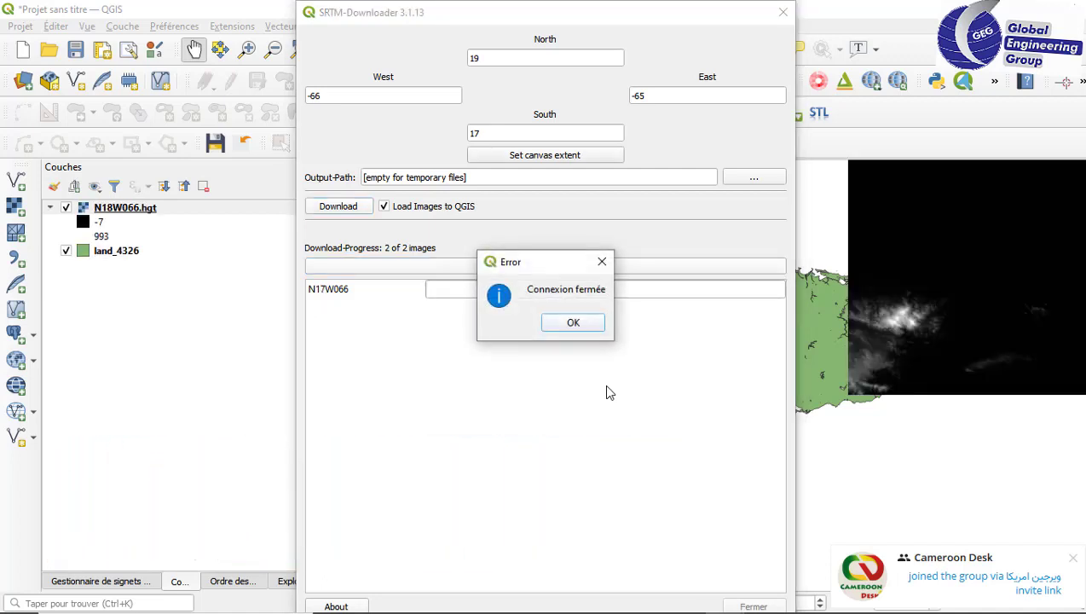
Step: Dismiss the connection error and close the SRTM-Downloader dialog
click(573, 324)
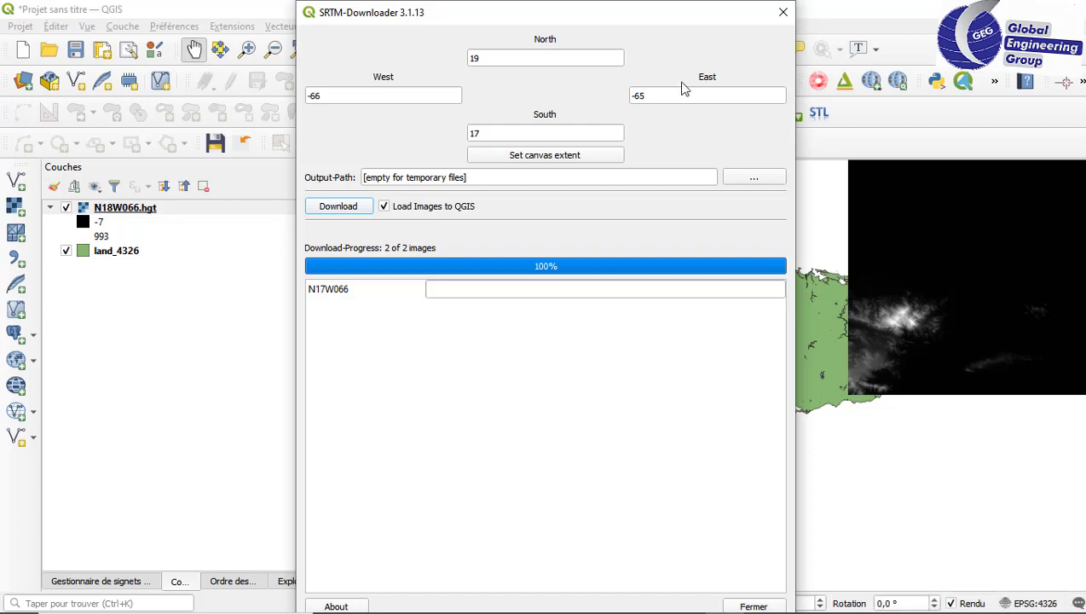
click(452, 334)
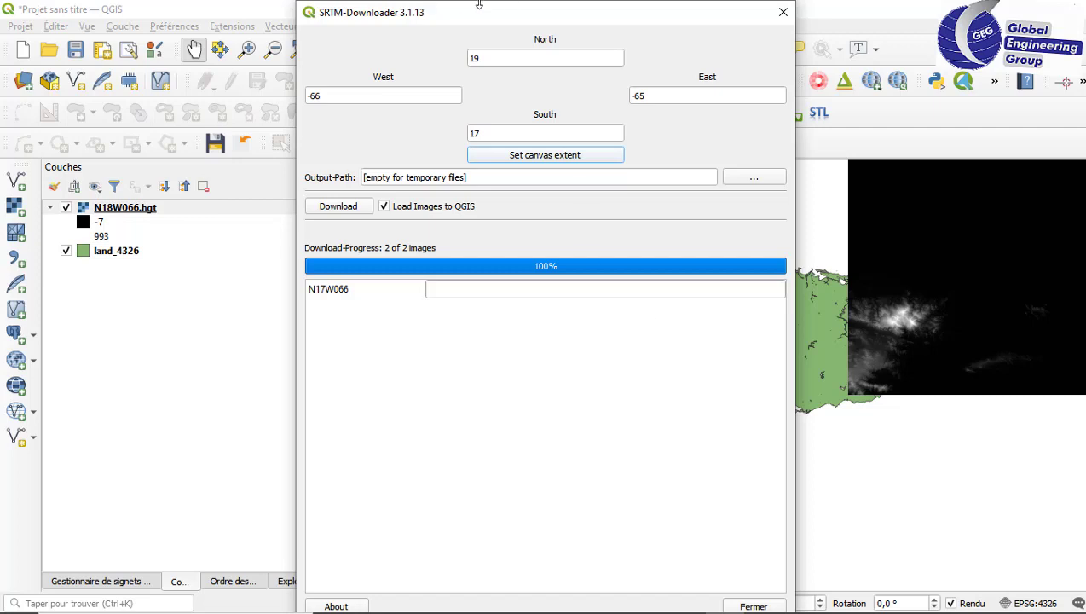
mouse_move(479, 5)
mouse_down()
mouse_move(492, 150)
mouse_move(492, 4)
mouse_up()
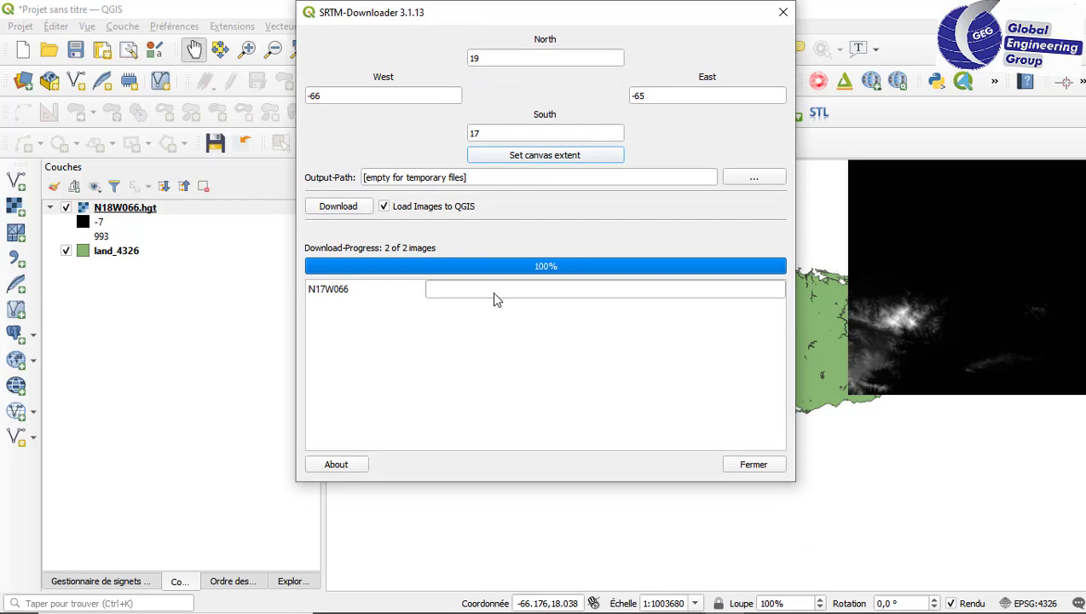
click(753, 464)
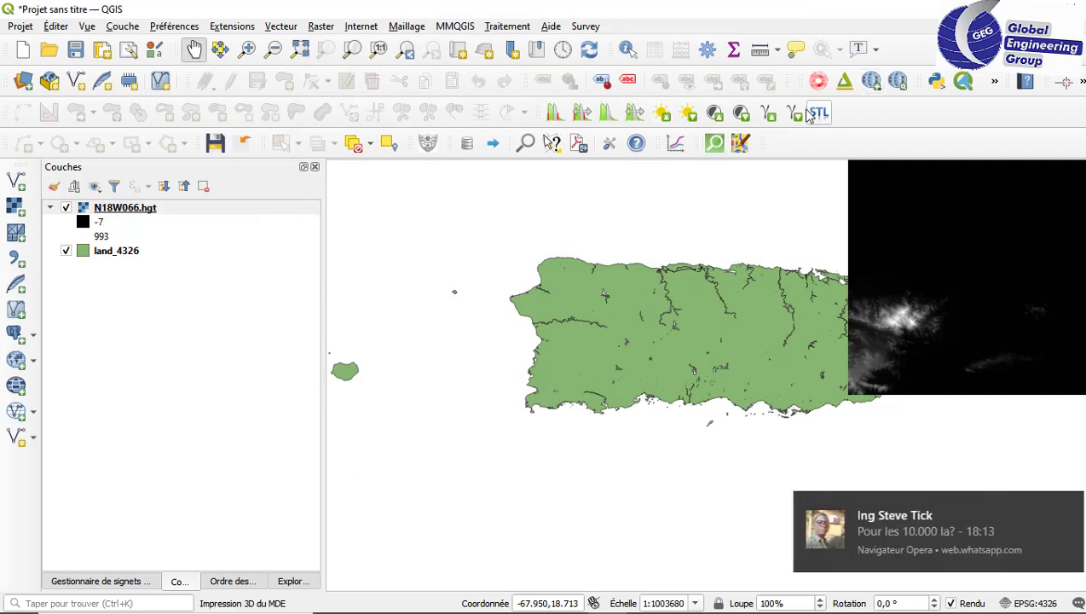
mouse_move(1012, 531)
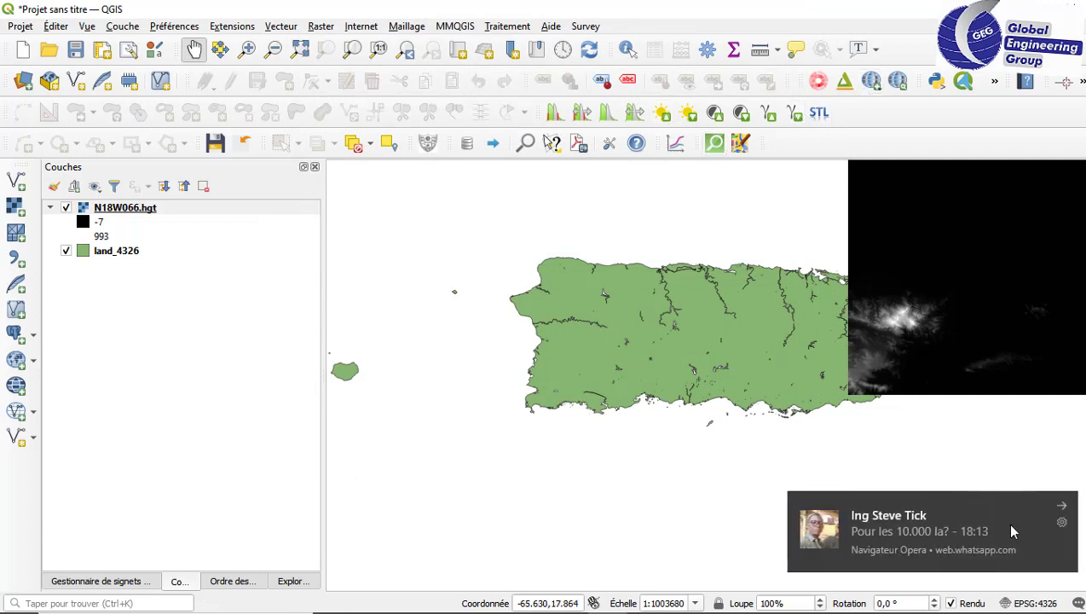
click(1061, 506)
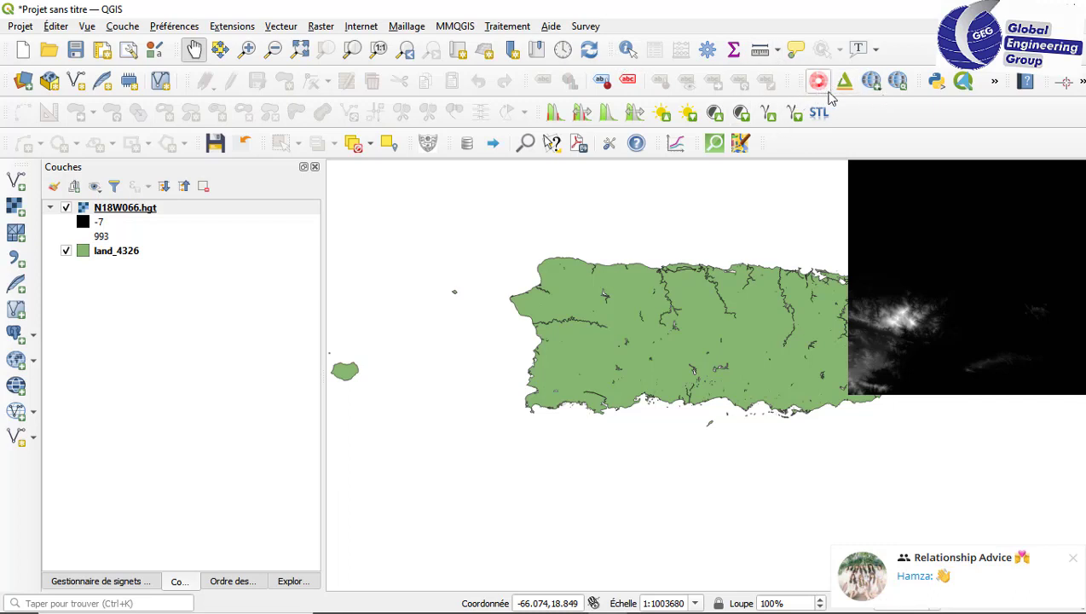
Step: Reopen SRTM-Downloader and set the download extent from the map canvas: North 19, West -68, East -65, South 17
click(994, 82)
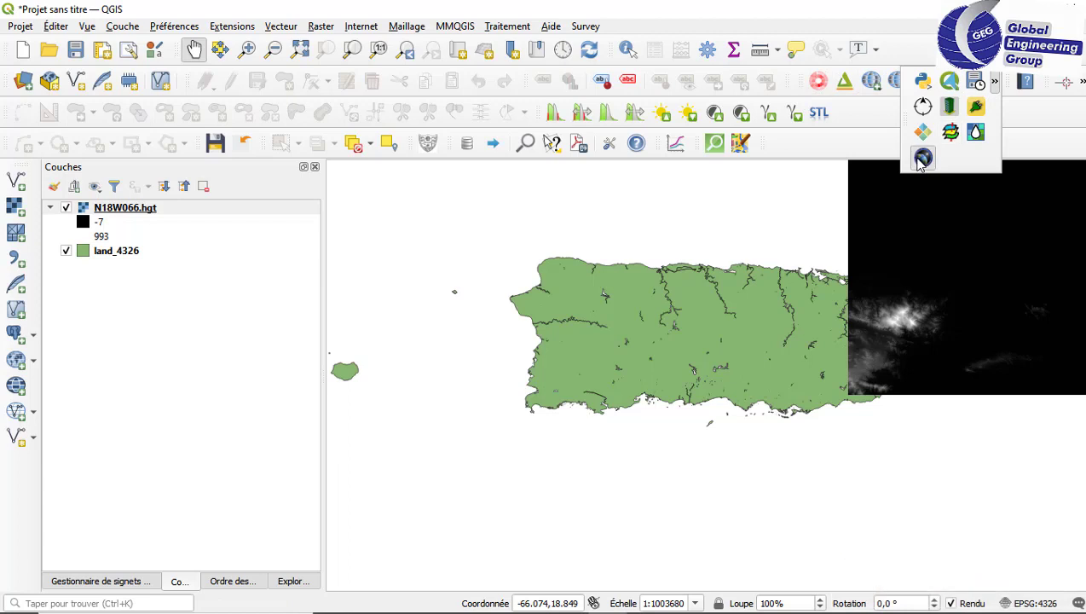
click(923, 158)
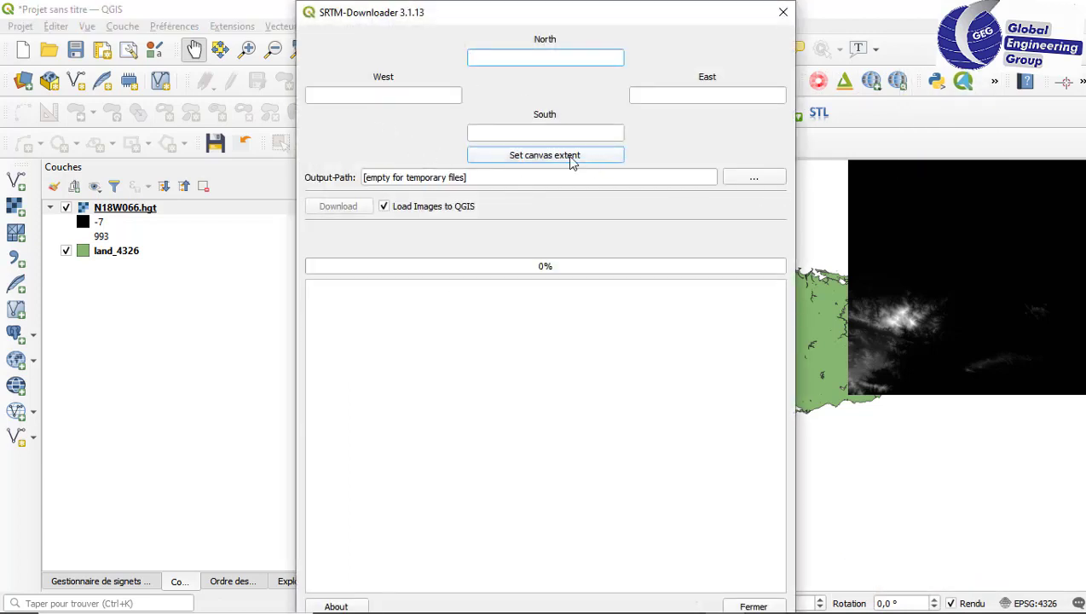
click(531, 158)
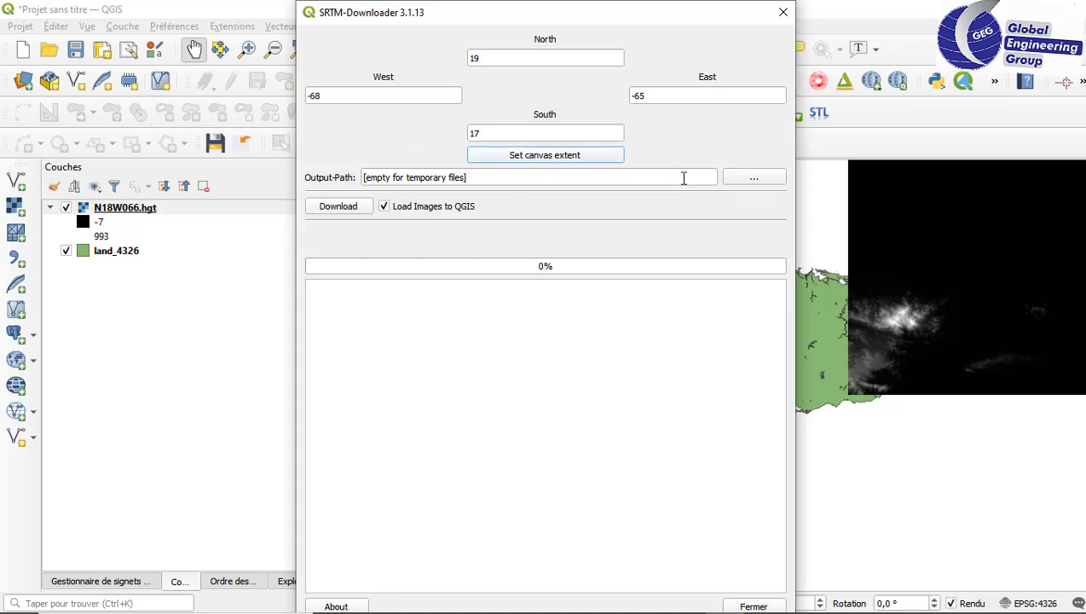
Step: Download the SRTM tiles for this extent with the prefilled Earthdata login and saved credentials, then close SRTM-Downloader
click(356, 207)
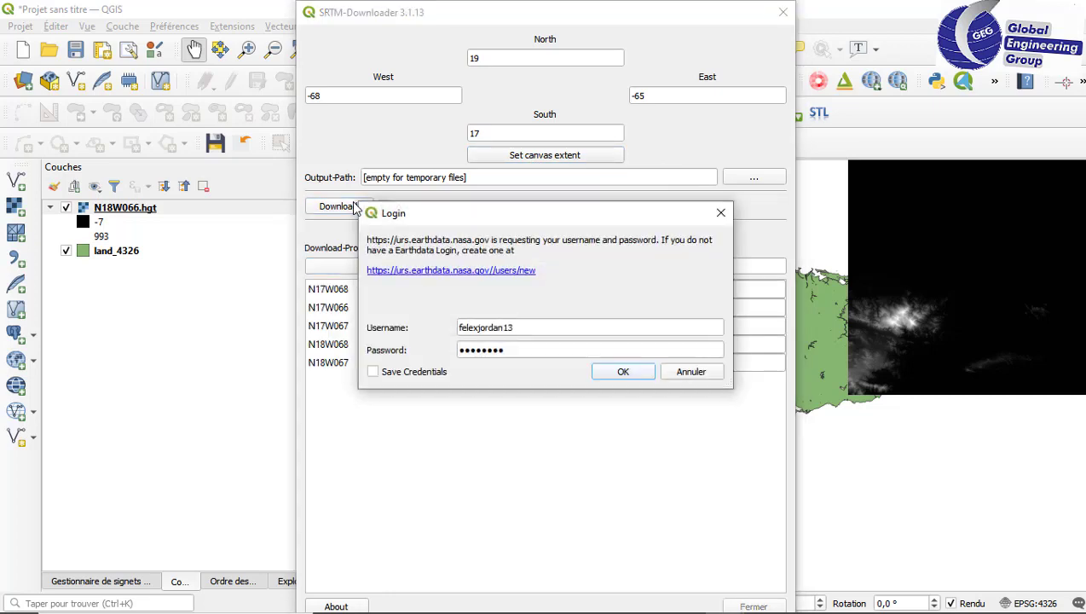
click(373, 373)
click(613, 375)
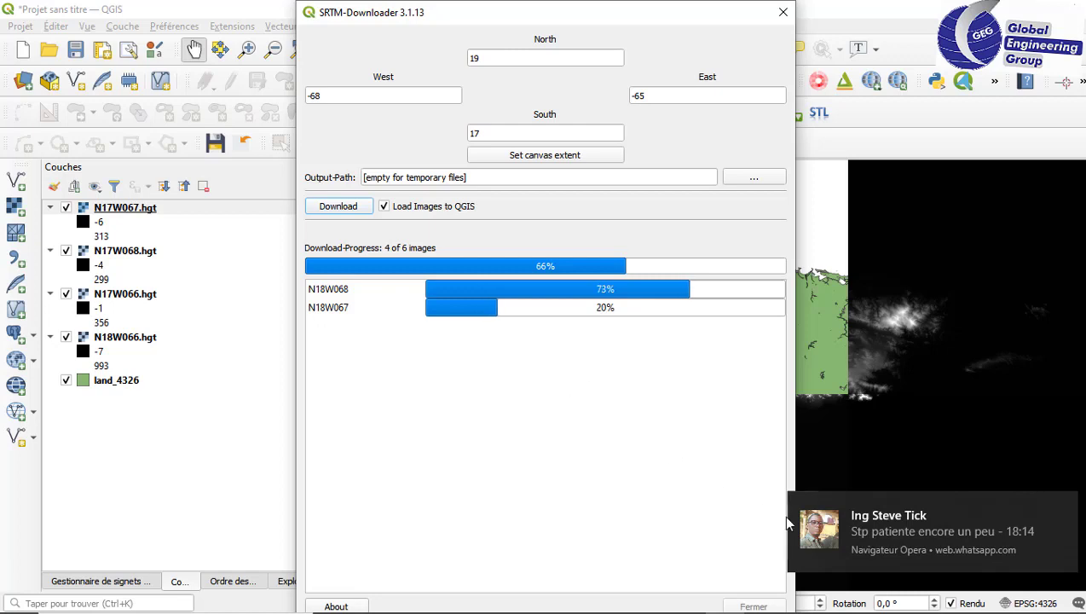
click(1063, 509)
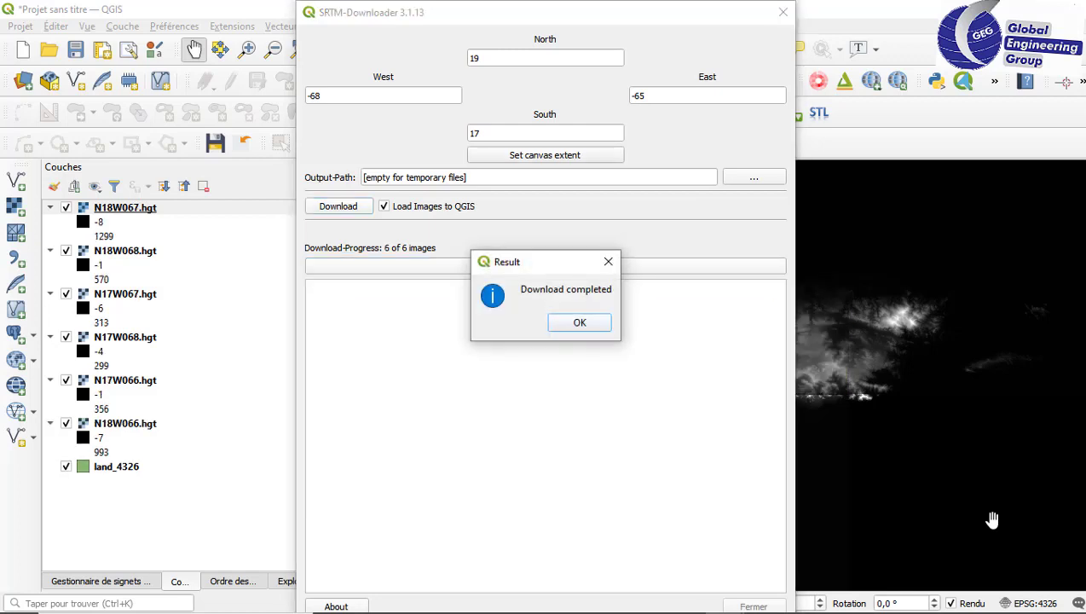
click(580, 325)
click(783, 12)
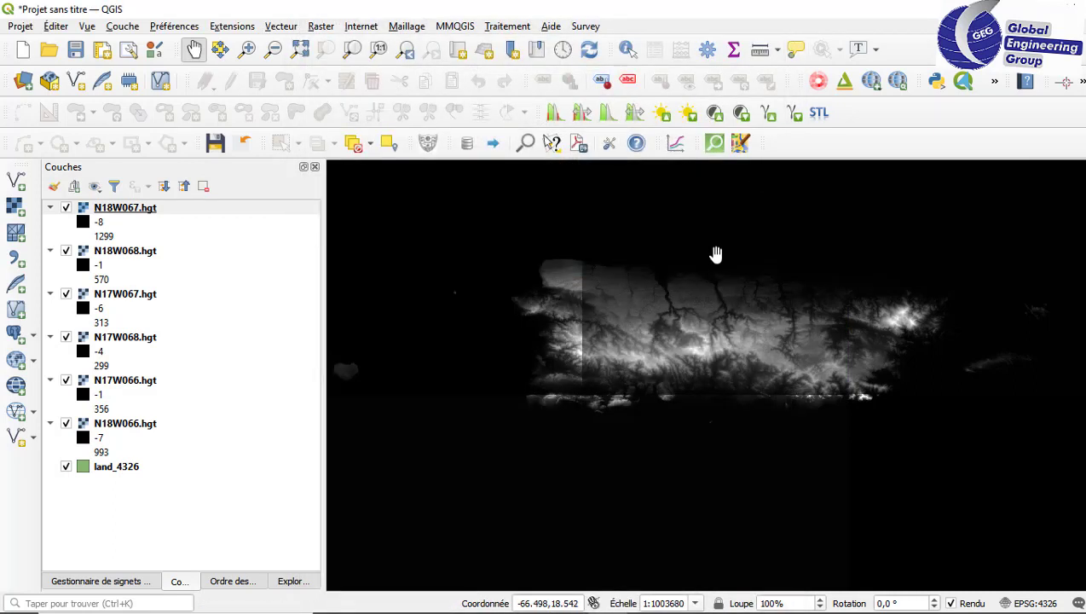
drag(715, 250, 699, 250)
drag(740, 327, 747, 348)
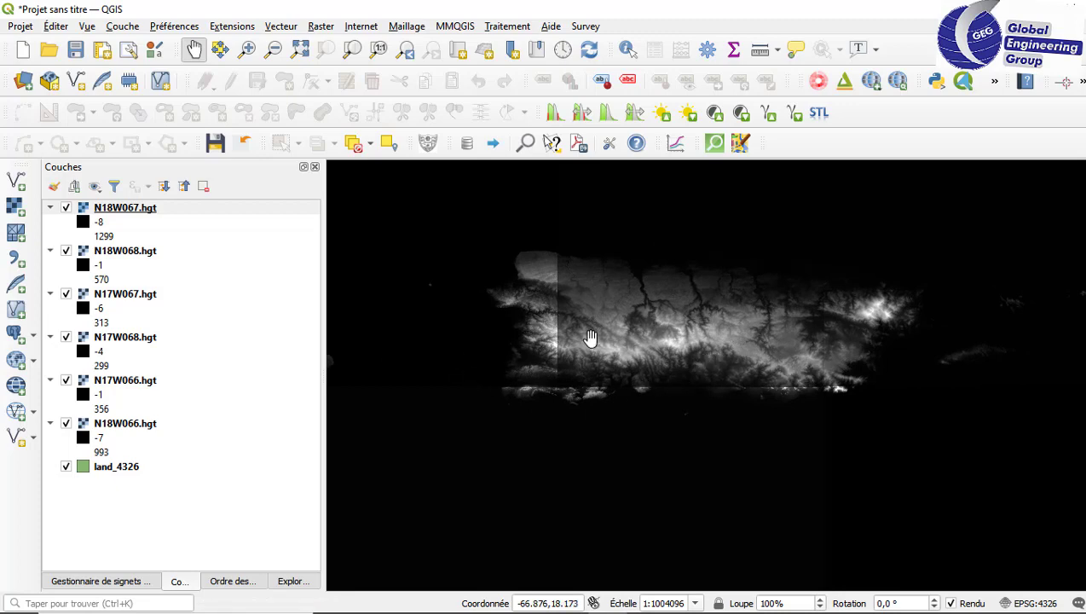
click(325, 27)
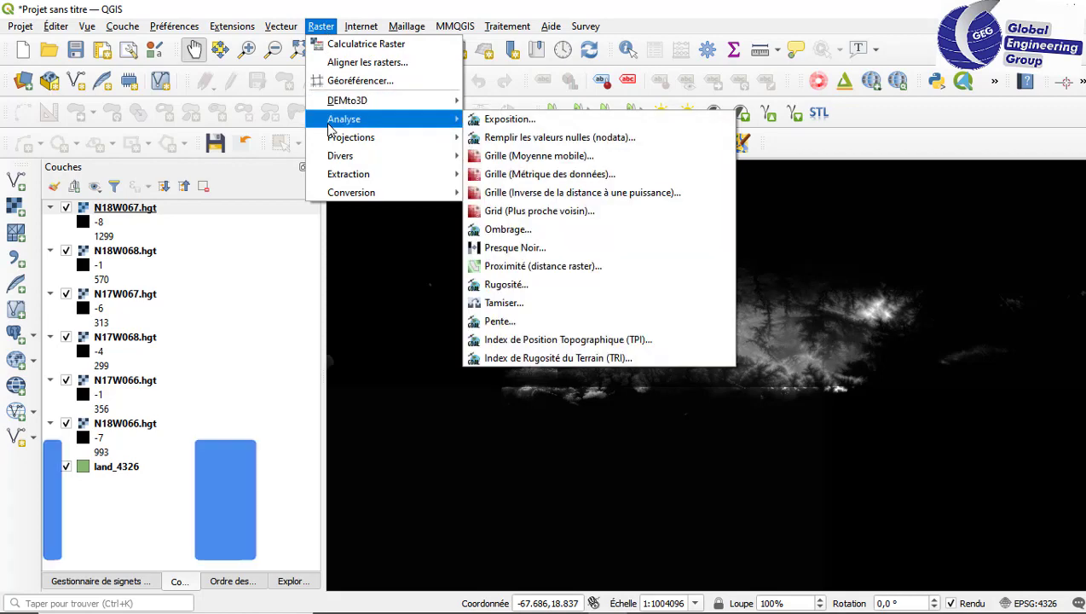
mouse_move(333, 107)
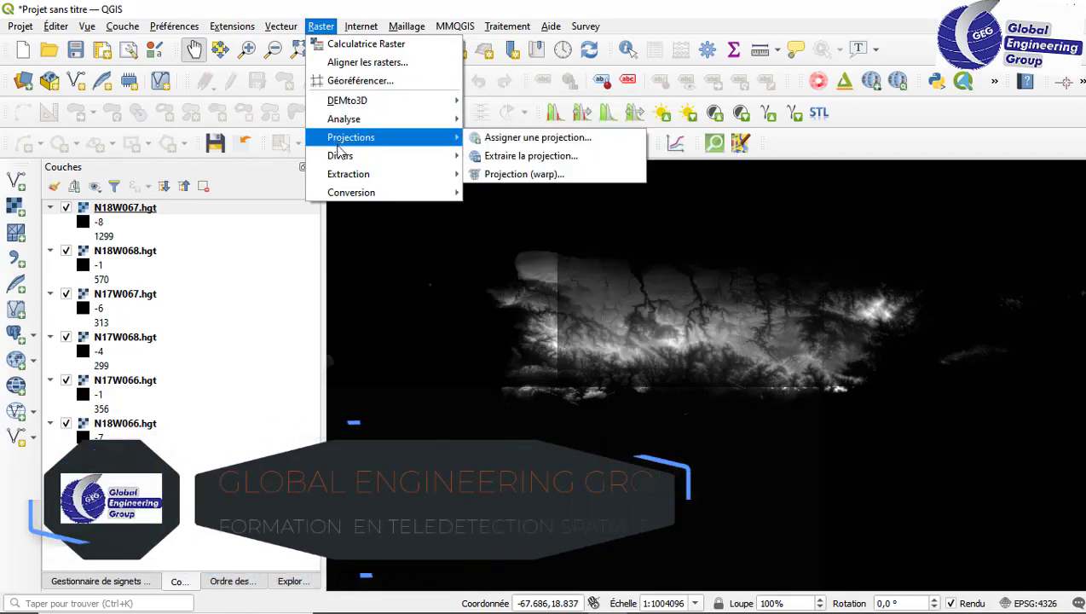
mouse_move(340, 174)
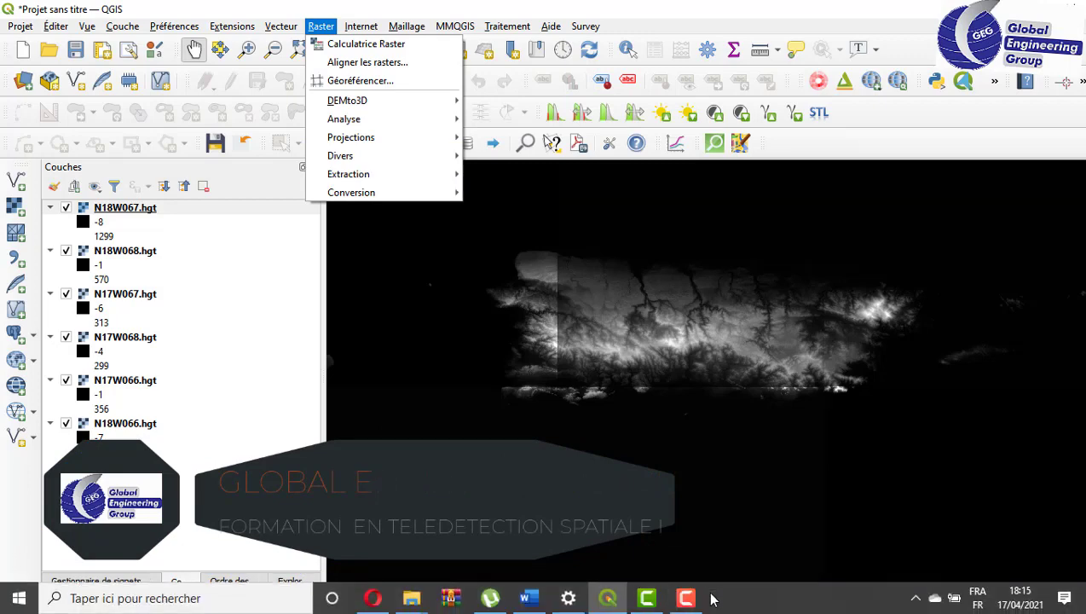
click(687, 599)
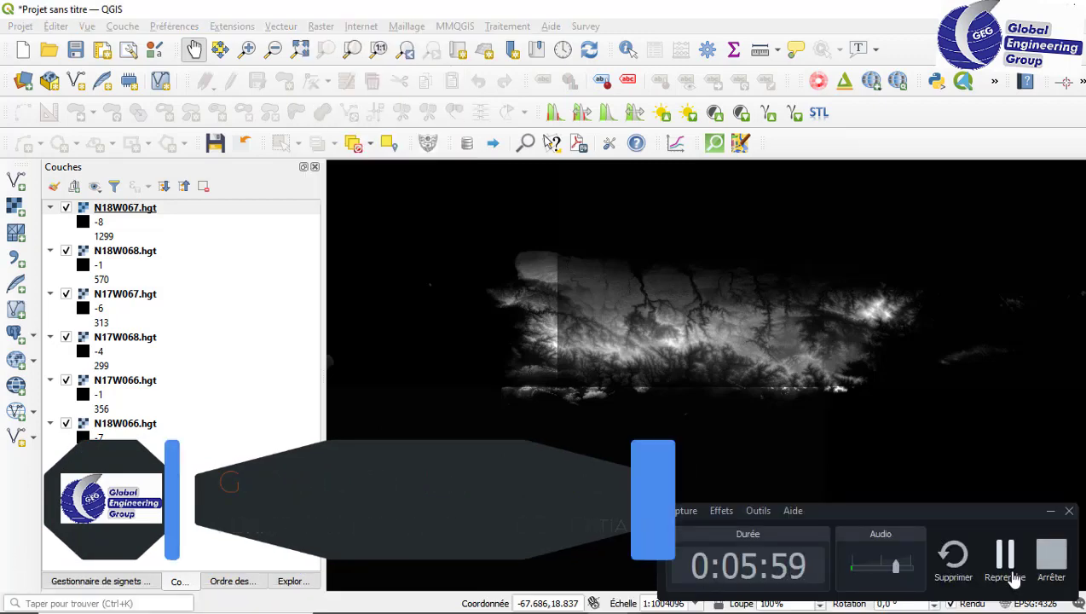
click(1004, 558)
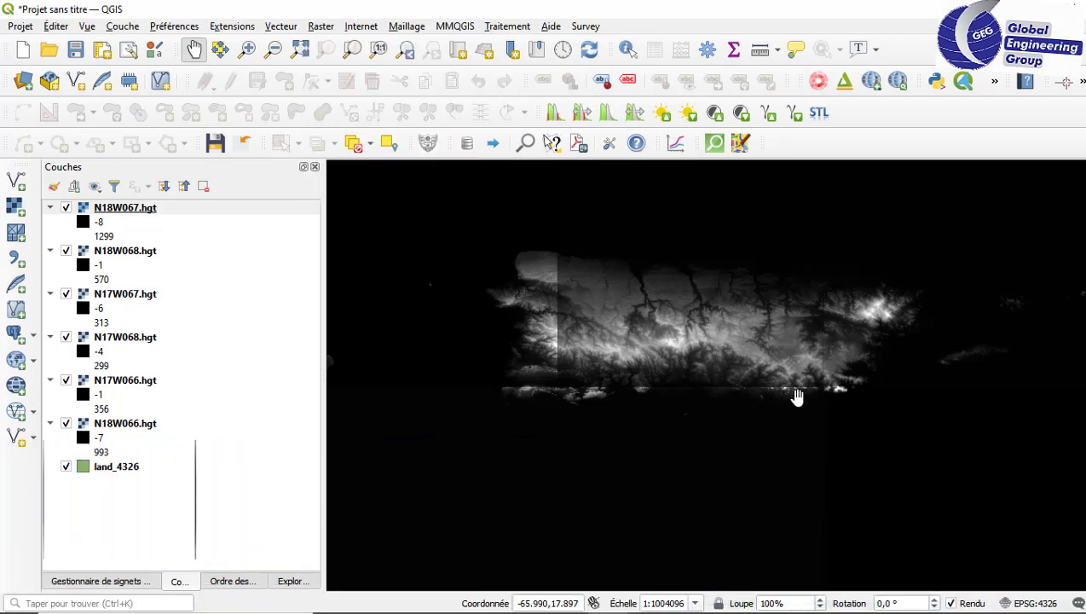
Step: Merge all six SRTM .hgt tiles into one temporary Float32 raster with the Fusion tool and close its dialog
click(322, 26)
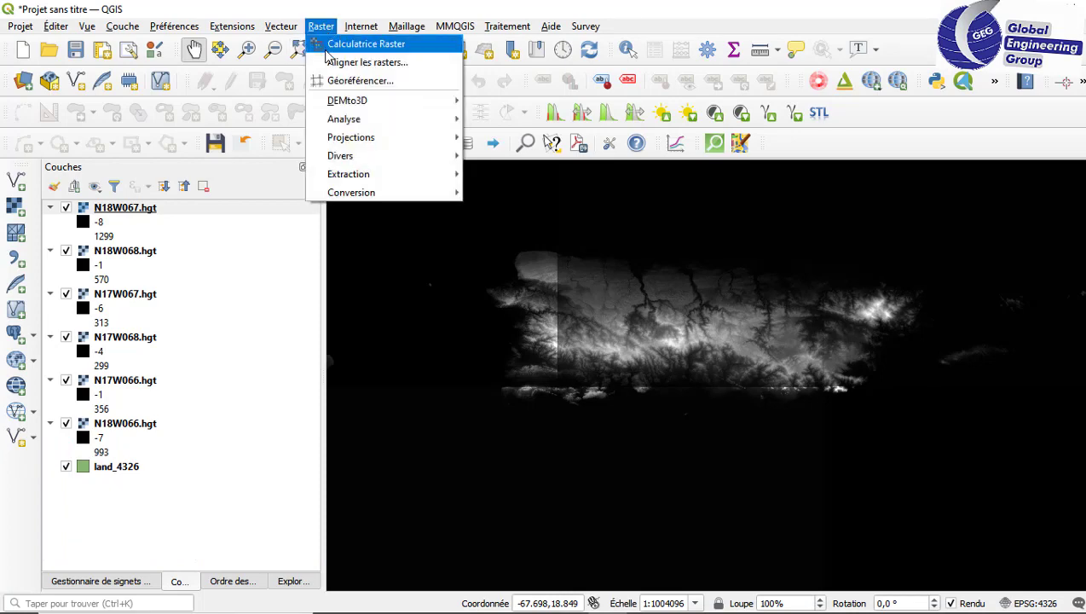
mouse_move(345, 102)
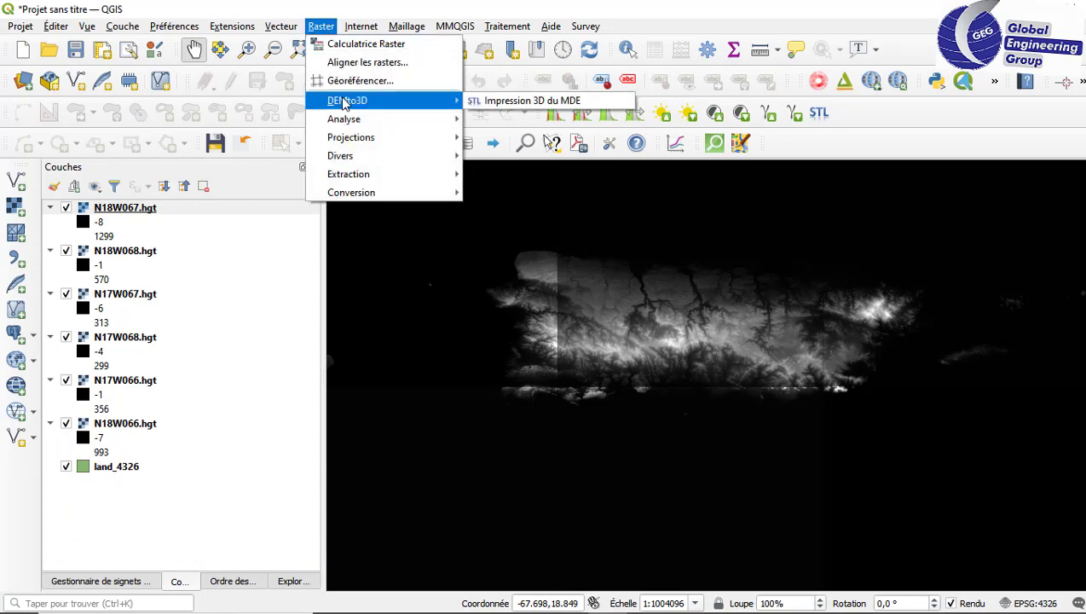
mouse_move(355, 123)
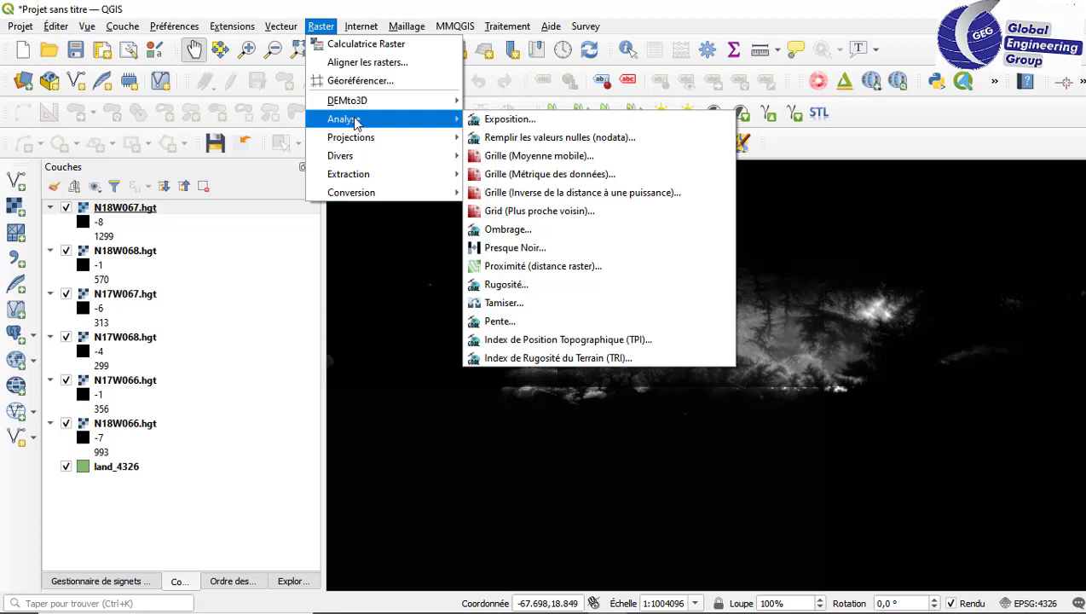
mouse_move(372, 142)
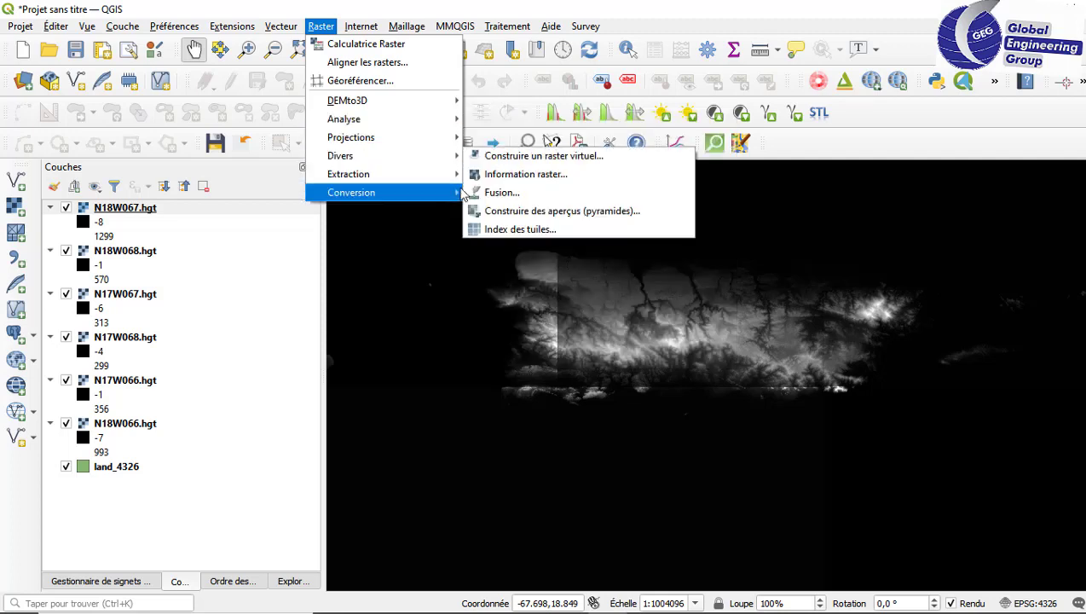
mouse_move(407, 165)
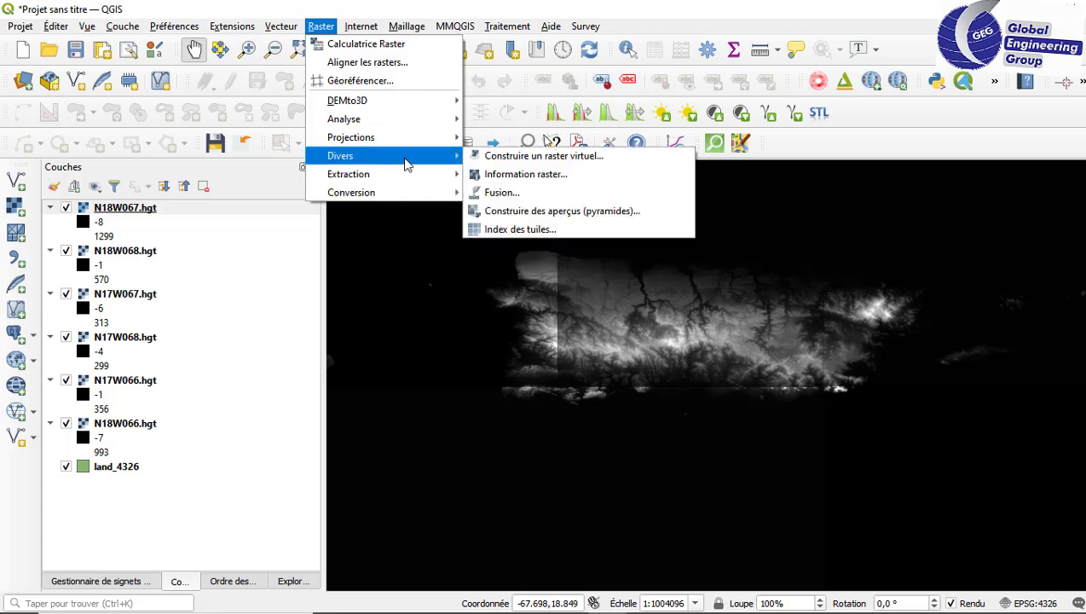
click(504, 195)
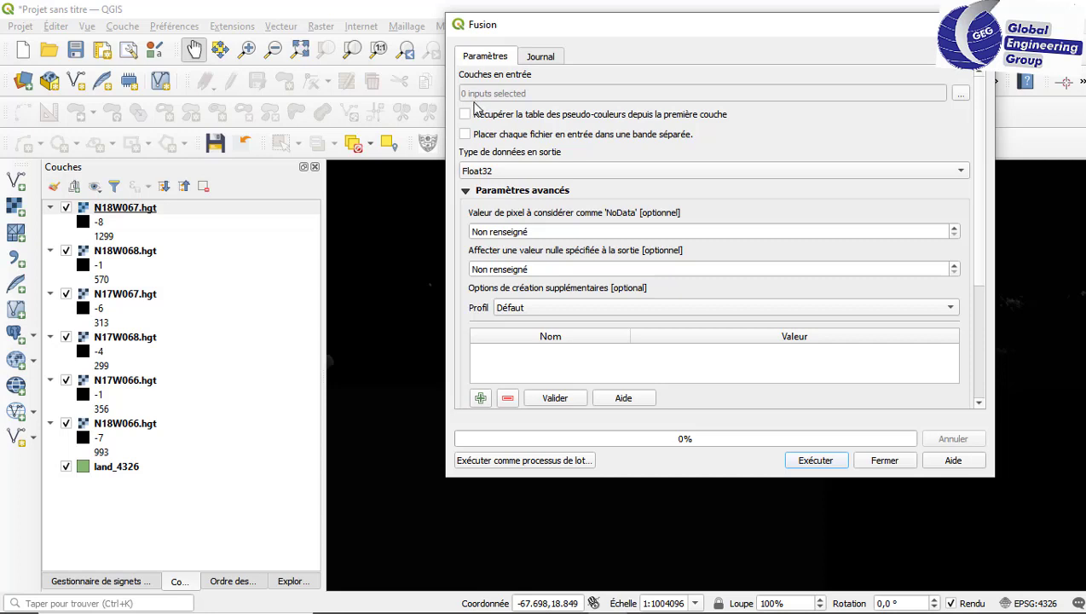
click(959, 95)
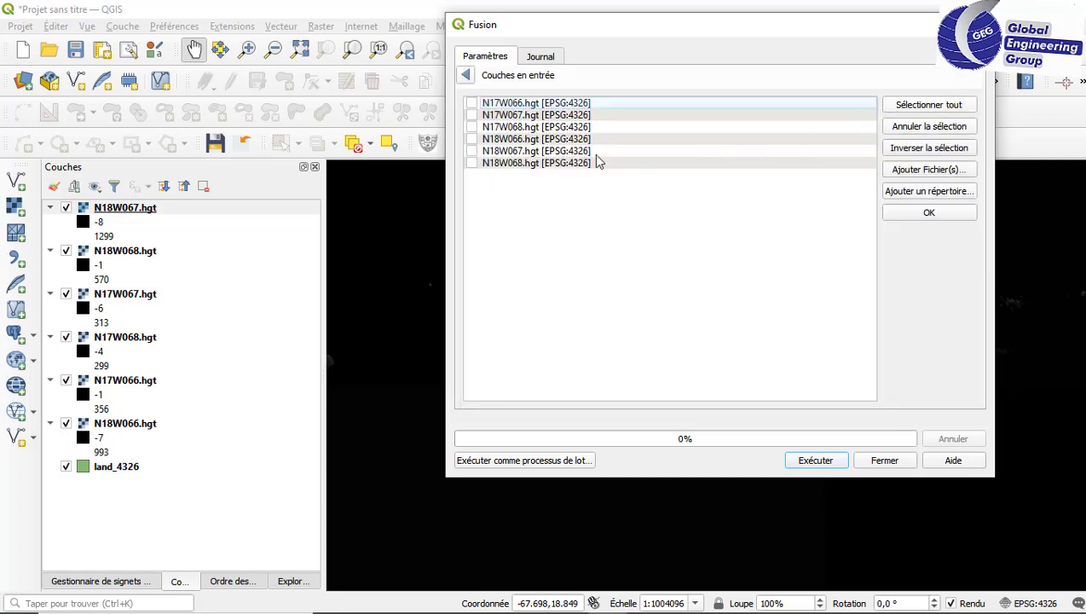
click(942, 106)
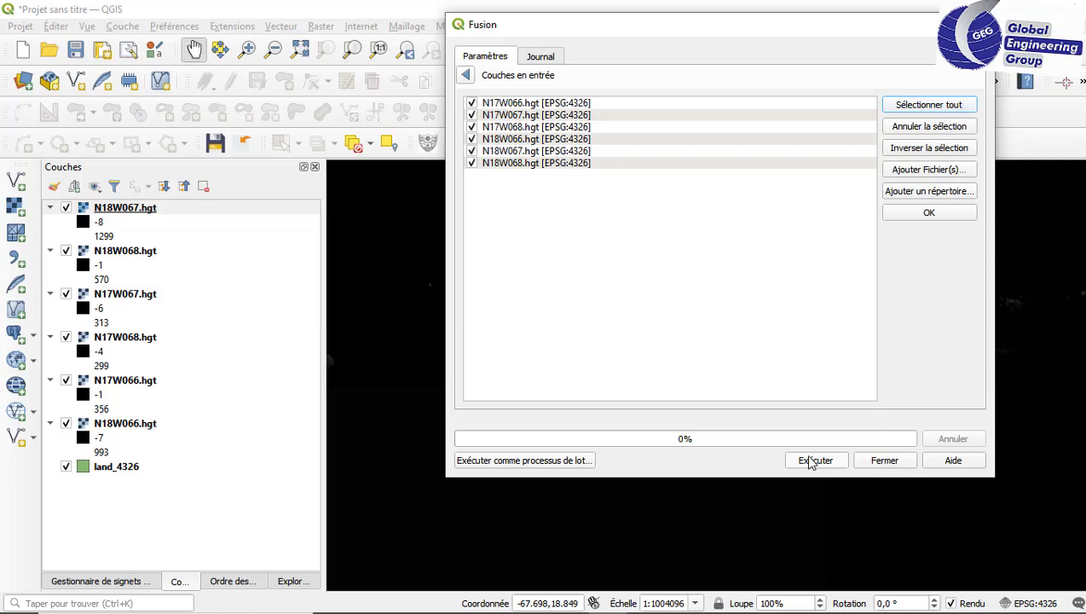
click(466, 76)
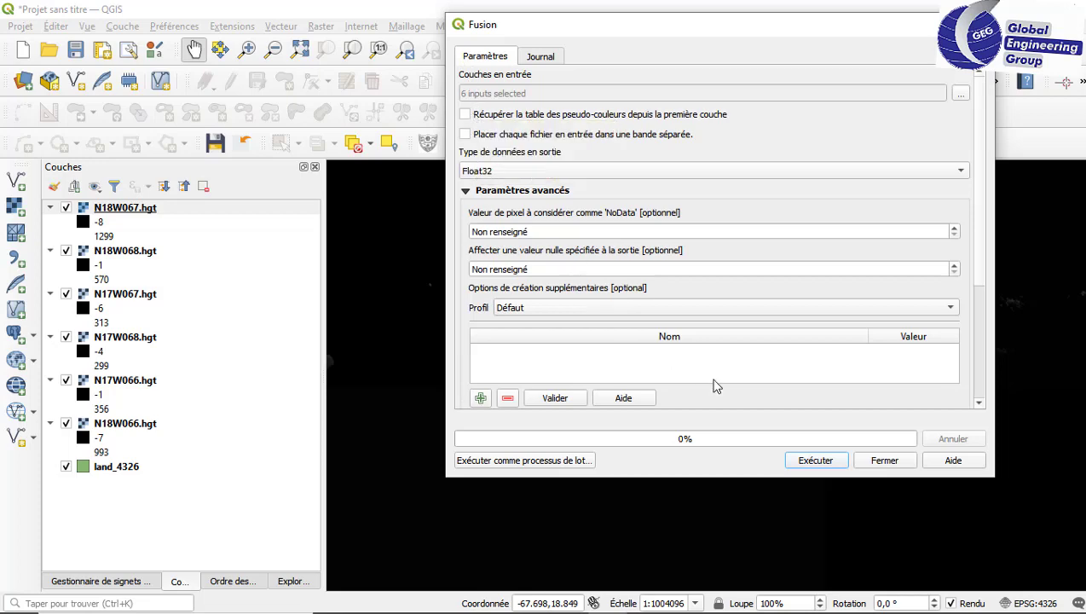
click(816, 462)
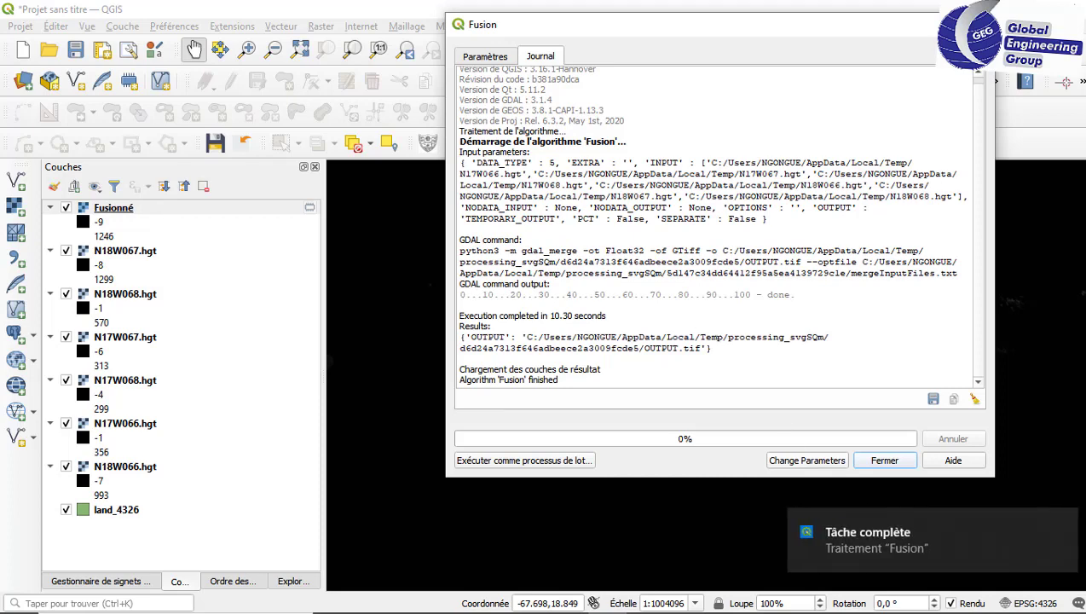
click(975, 24)
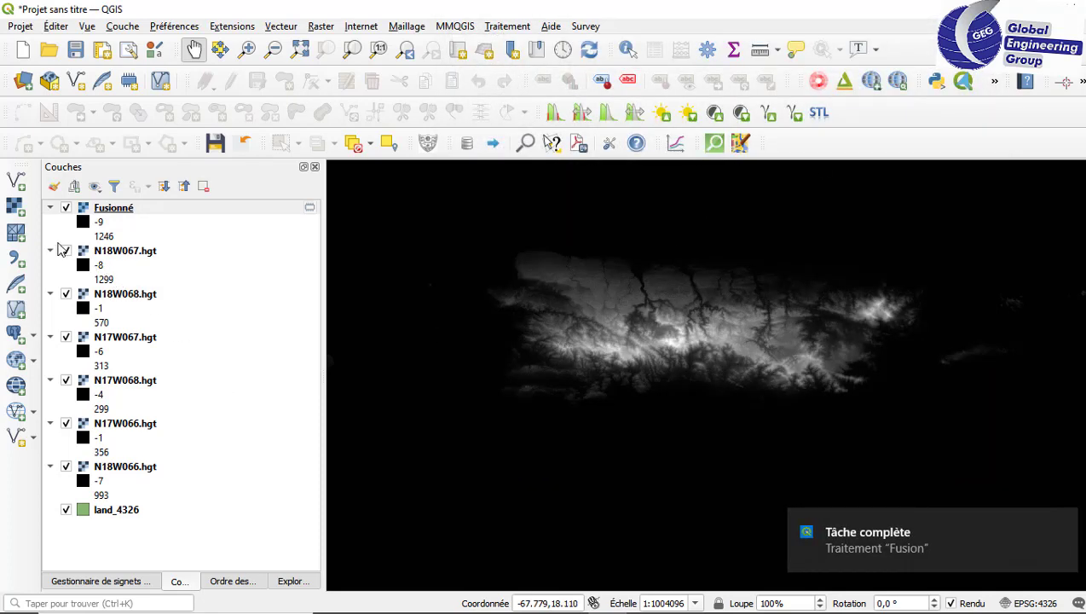
Step: Hide the six individual .hgt tile layers, keeping the Fusionné raster and land_4326 switched on
click(66, 252)
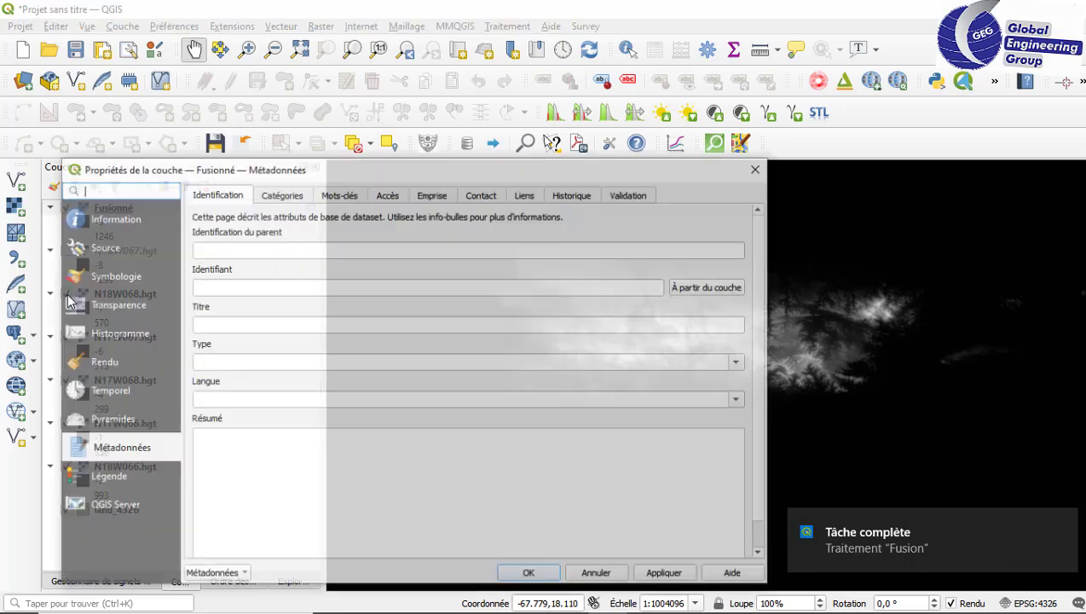
click(88, 303)
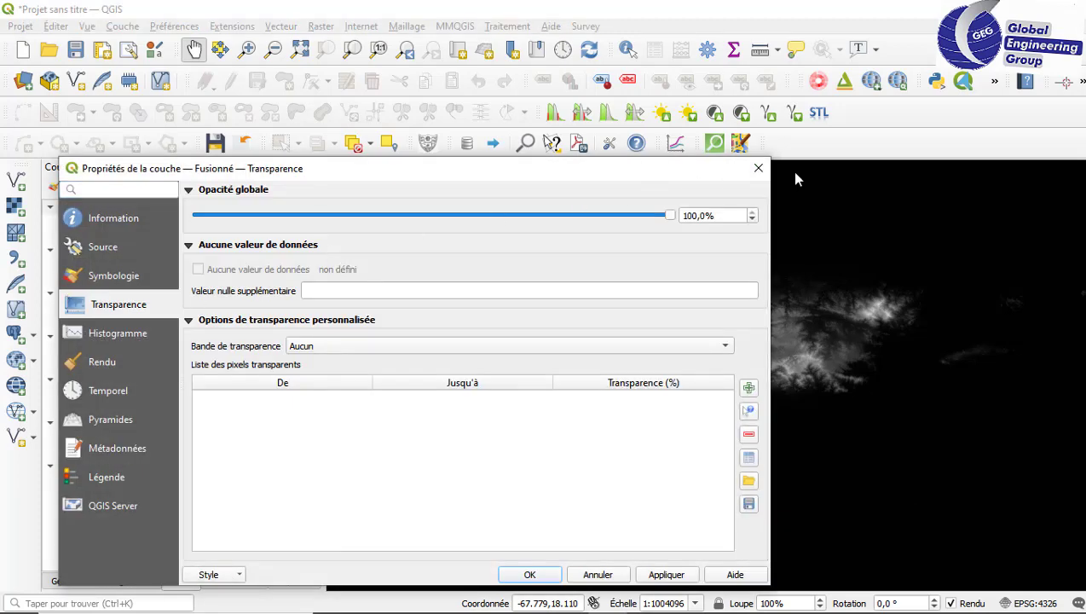
click(757, 168)
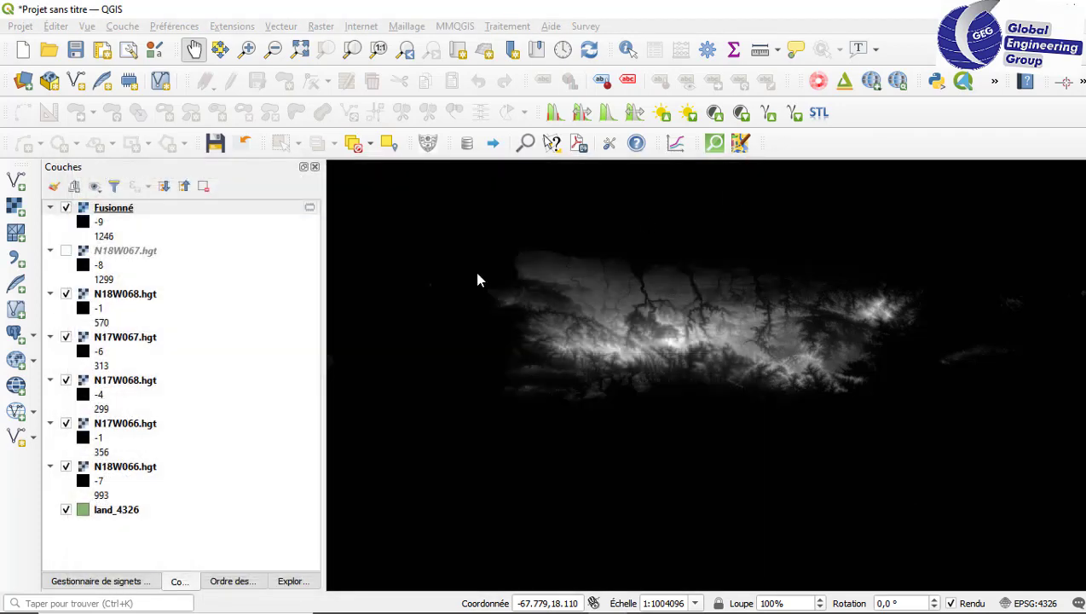
click(72, 298)
click(67, 294)
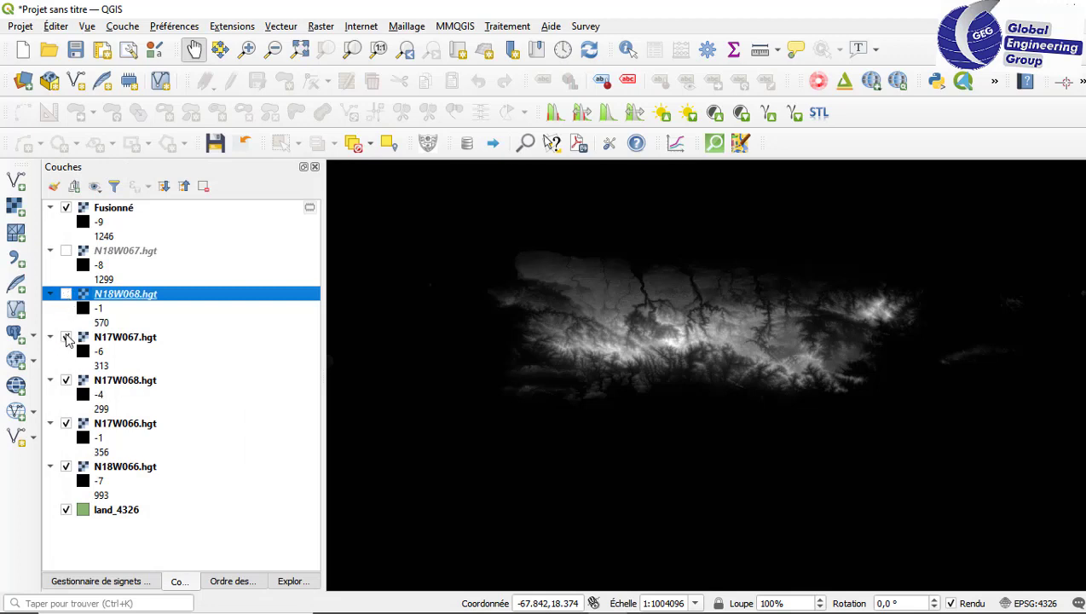
click(66, 337)
click(66, 381)
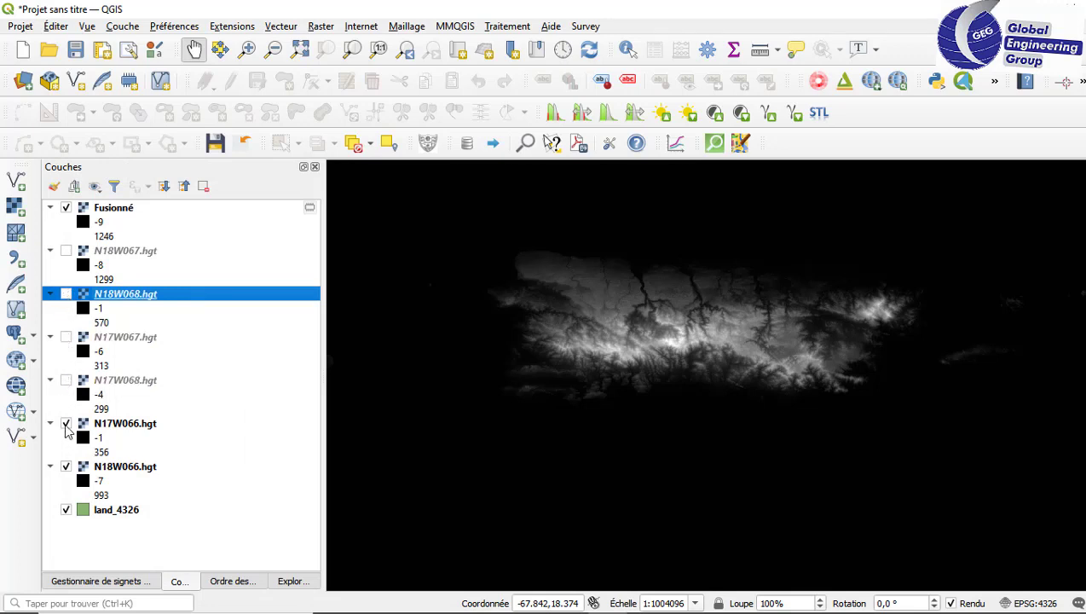
click(66, 425)
click(66, 467)
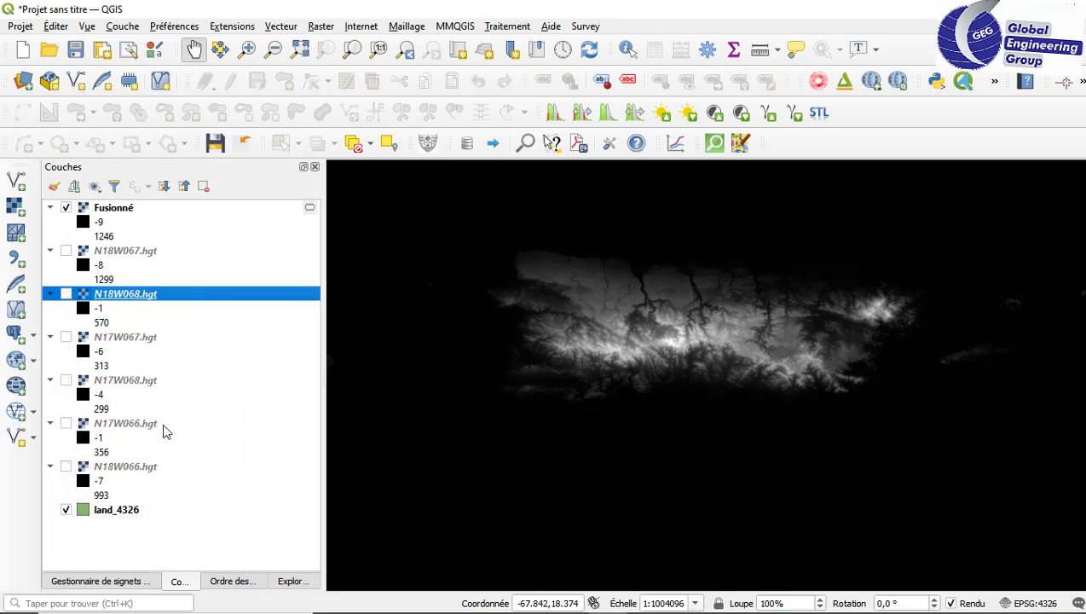
Step: Move the Fusionné layer below land_4326 and hide land_4326
mouse_move(126, 218)
mouse_down()
mouse_move(104, 585)
mouse_move(110, 550)
mouse_up()
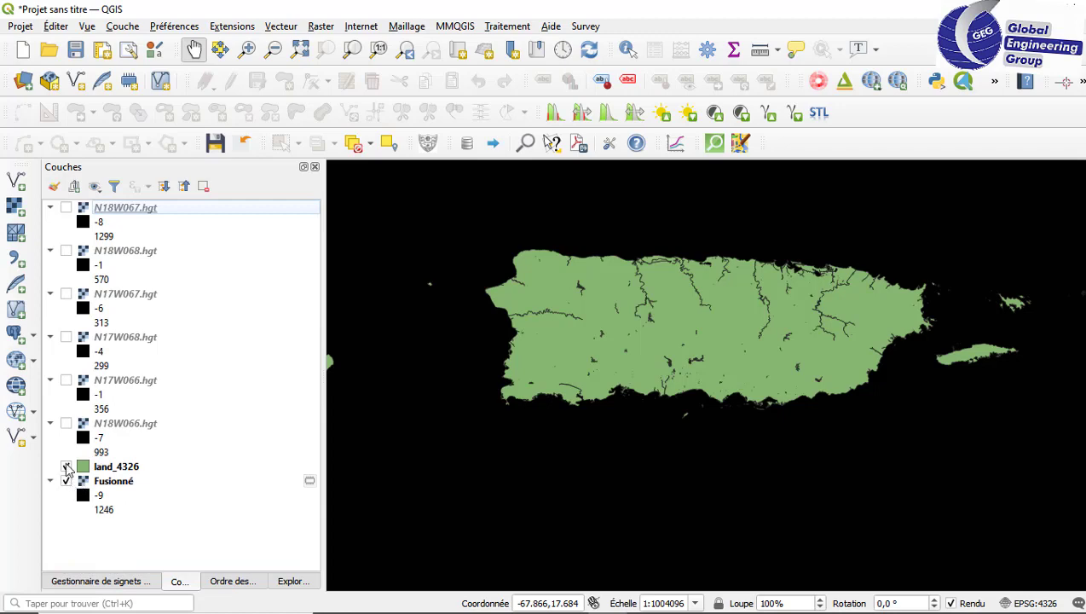
click(66, 466)
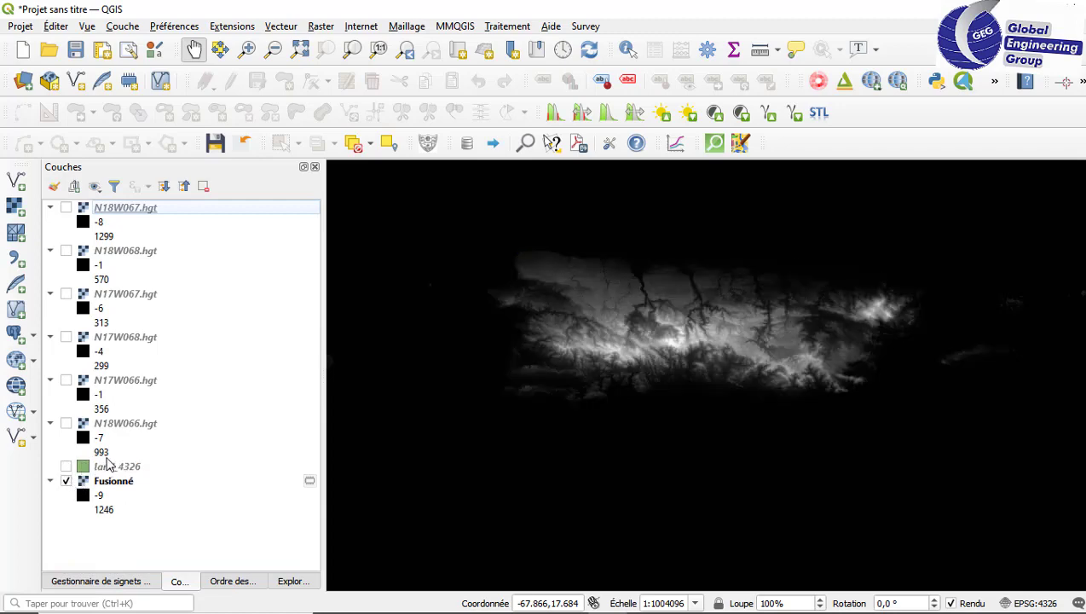
Step: Set the Fusionné layer's symbology render type to Pseudo-couleur à bande unique
double_click(120, 483)
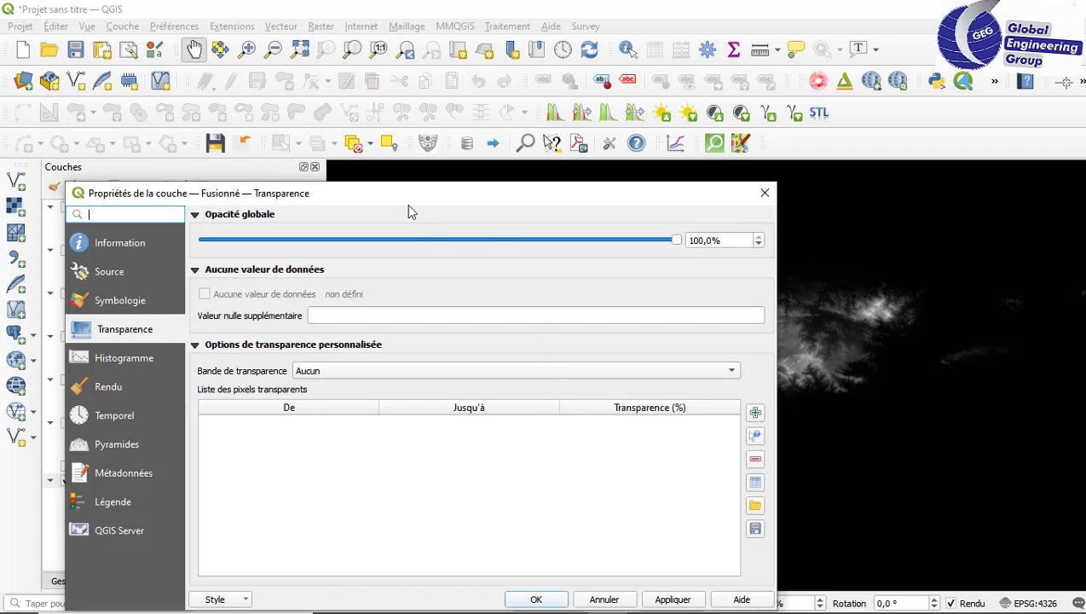
drag(407, 203, 467, 60)
click(218, 161)
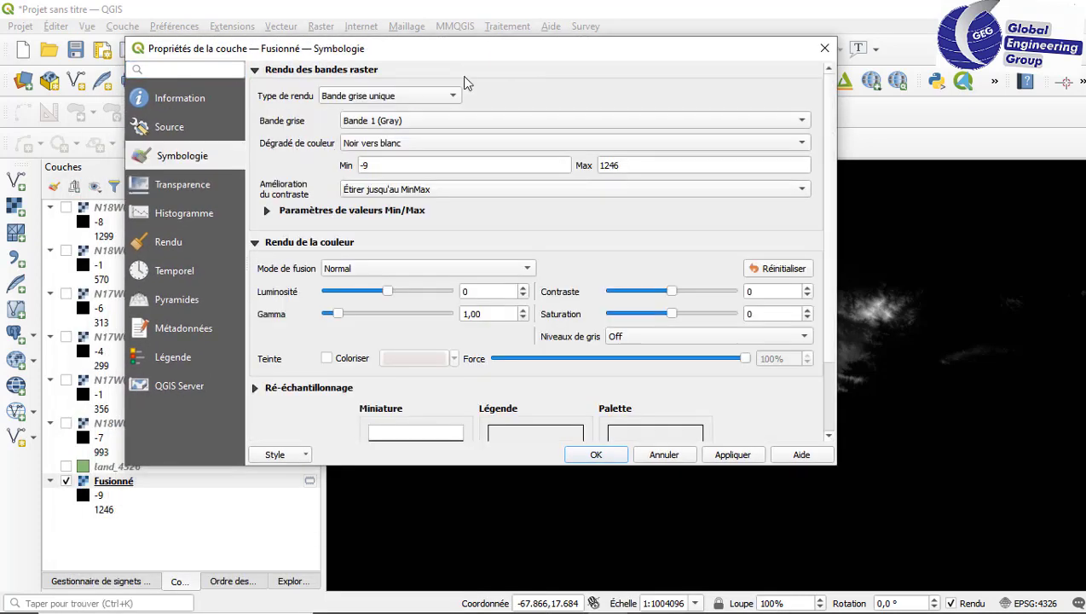
click(451, 98)
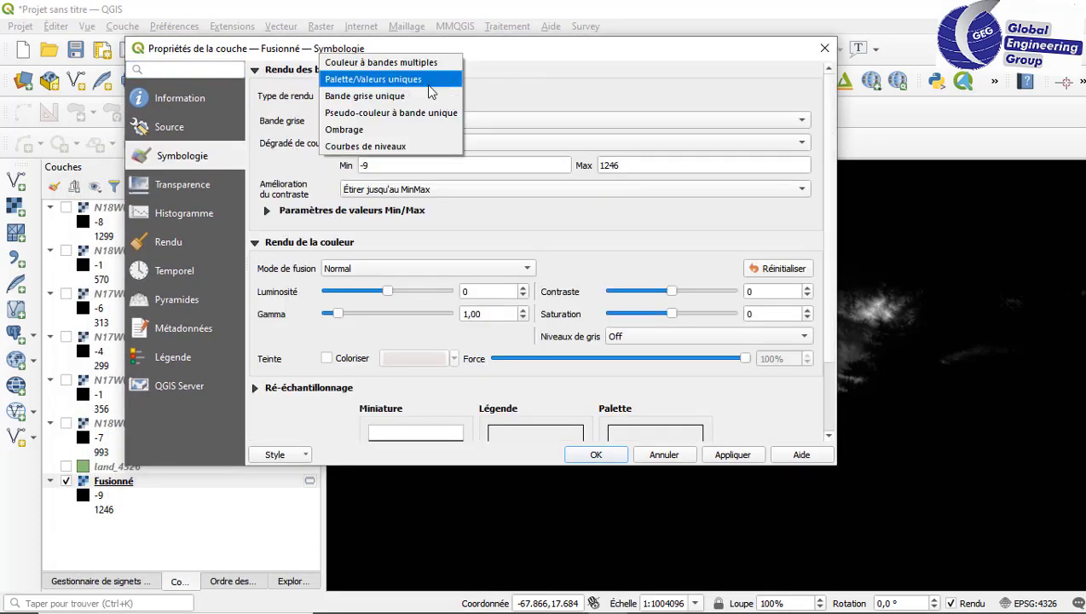
click(428, 84)
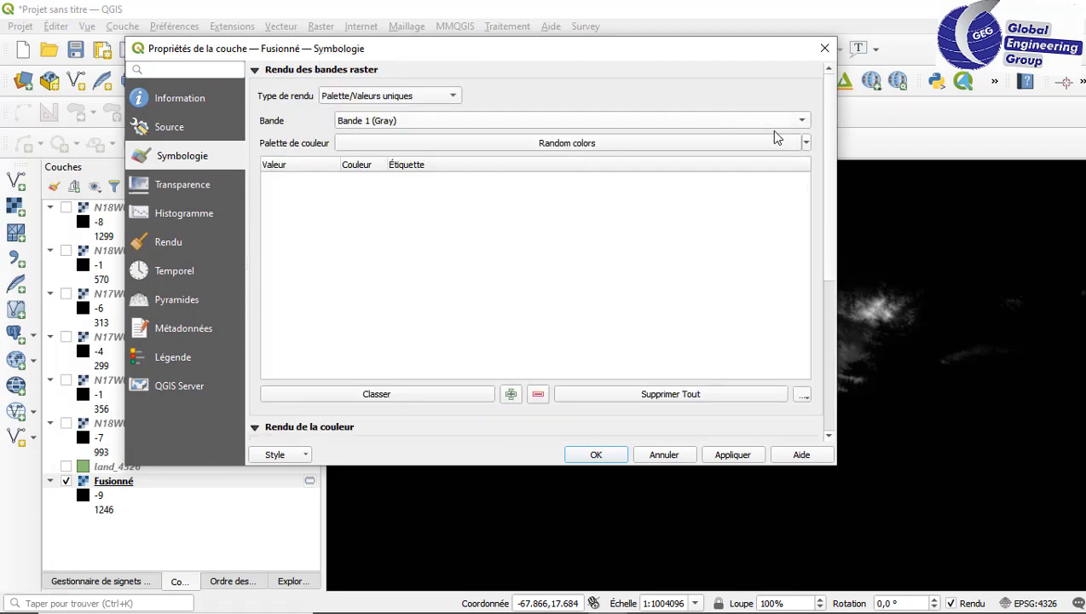
click(435, 96)
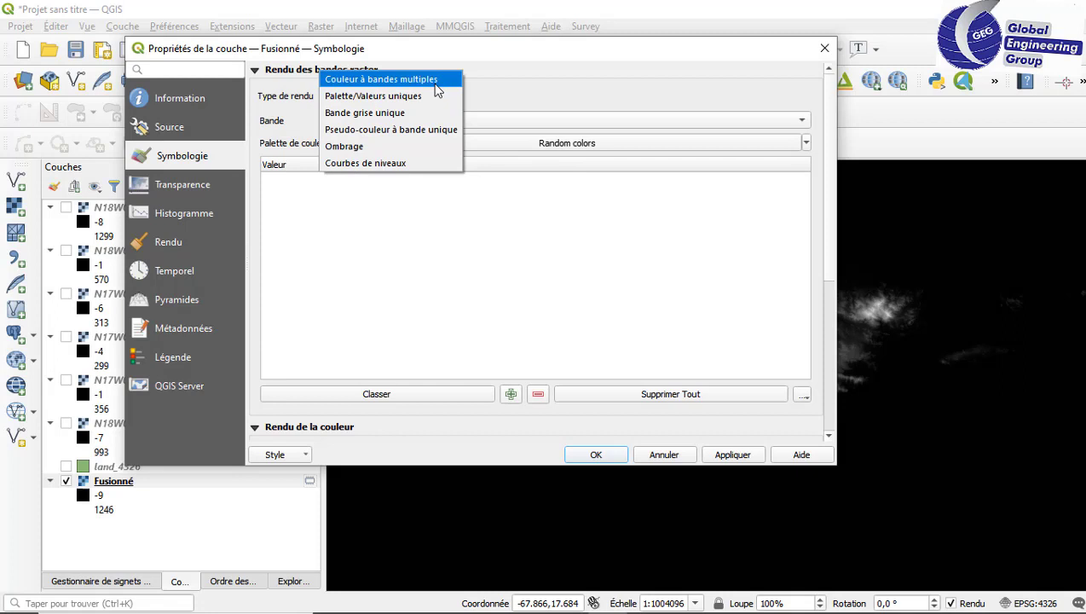
click(439, 130)
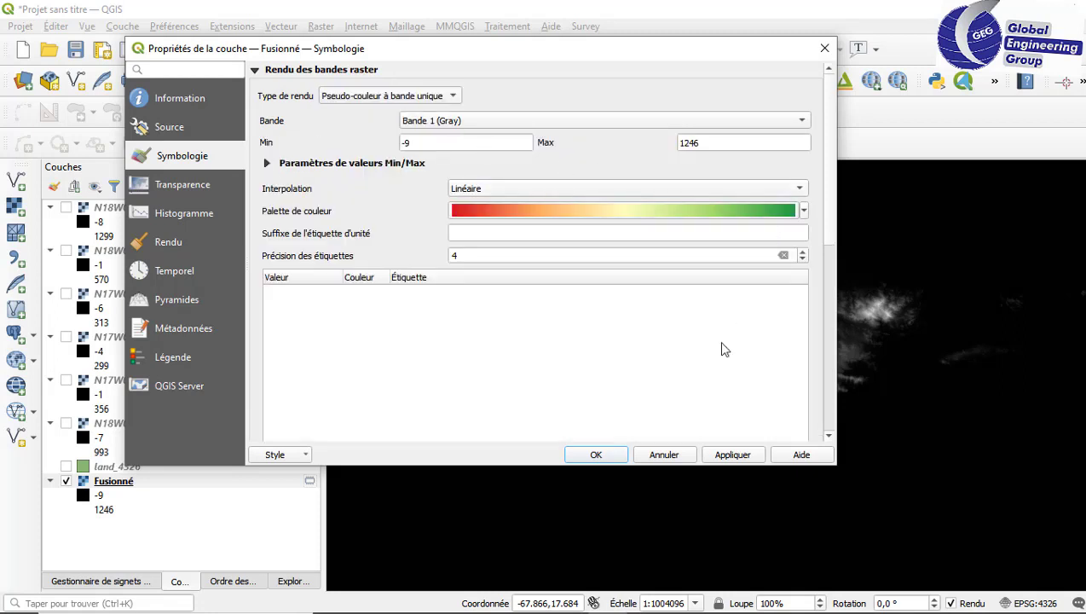
Step: Classify the Fusionné elevation values in Continu mode and apply the styling
scroll(672, 377, down, 5)
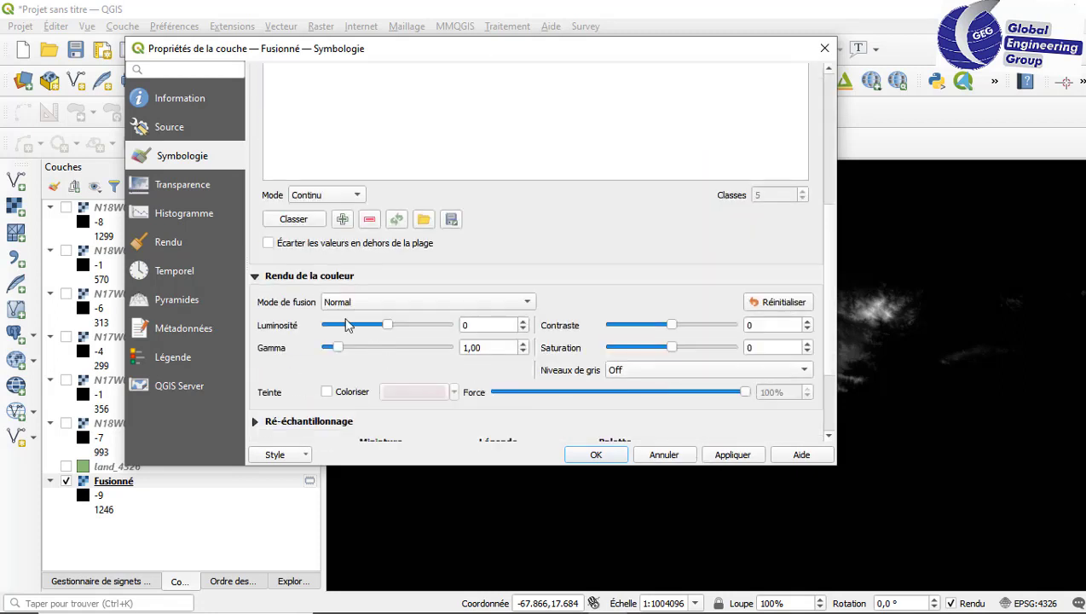
click(307, 220)
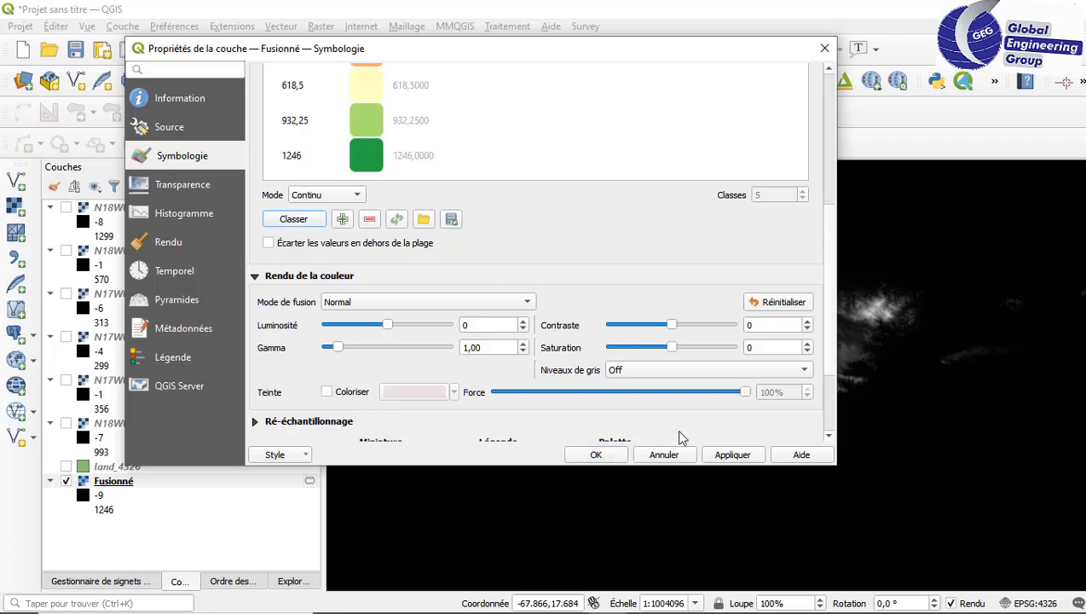
click(732, 455)
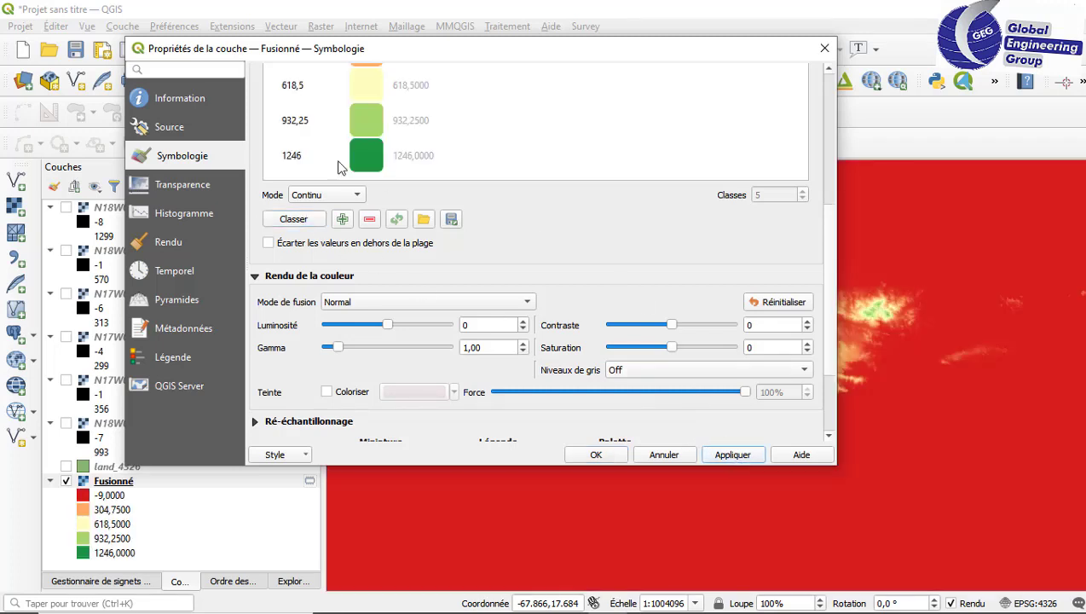
scroll(387, 216, up, 3)
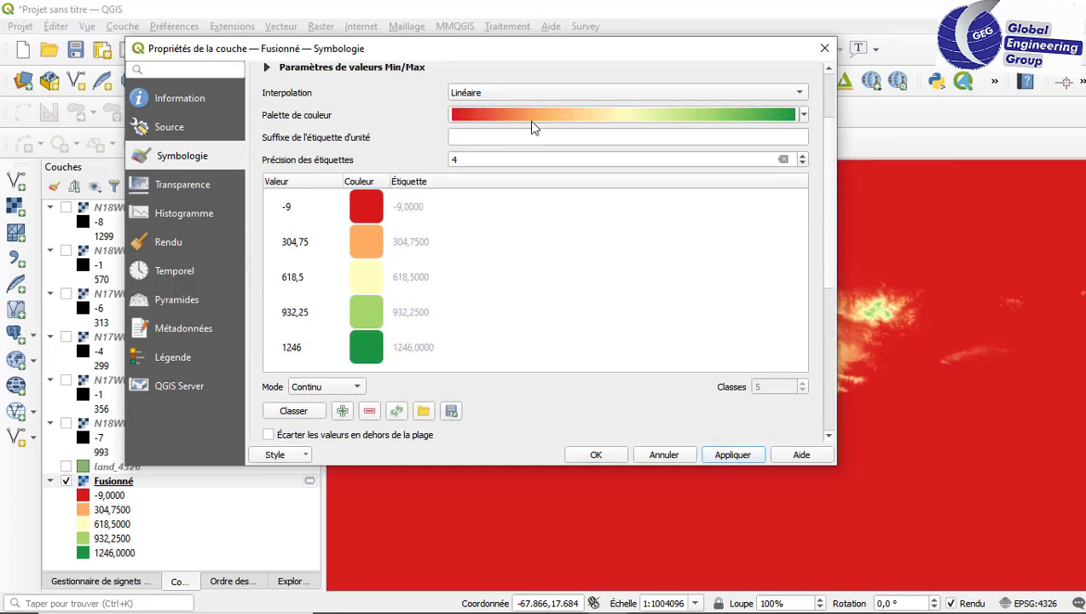
click(533, 115)
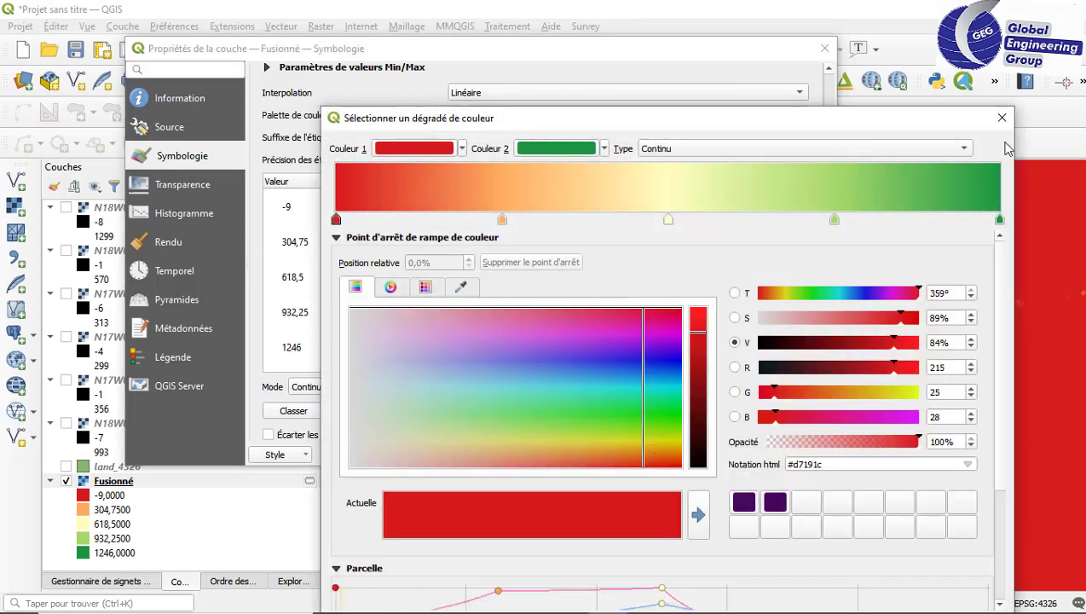
click(1002, 117)
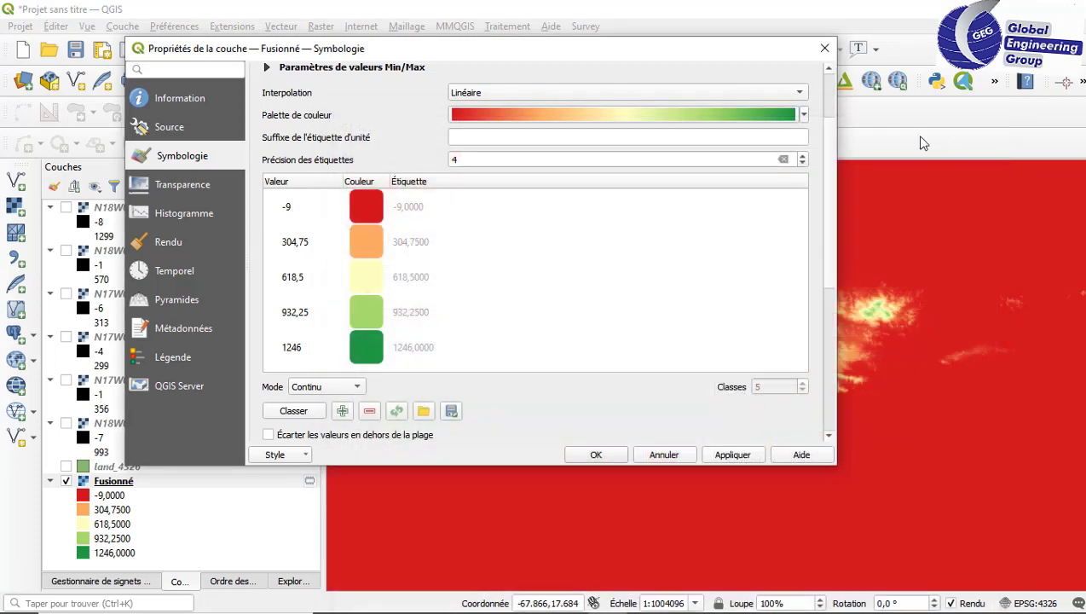
click(795, 96)
click(794, 93)
click(797, 115)
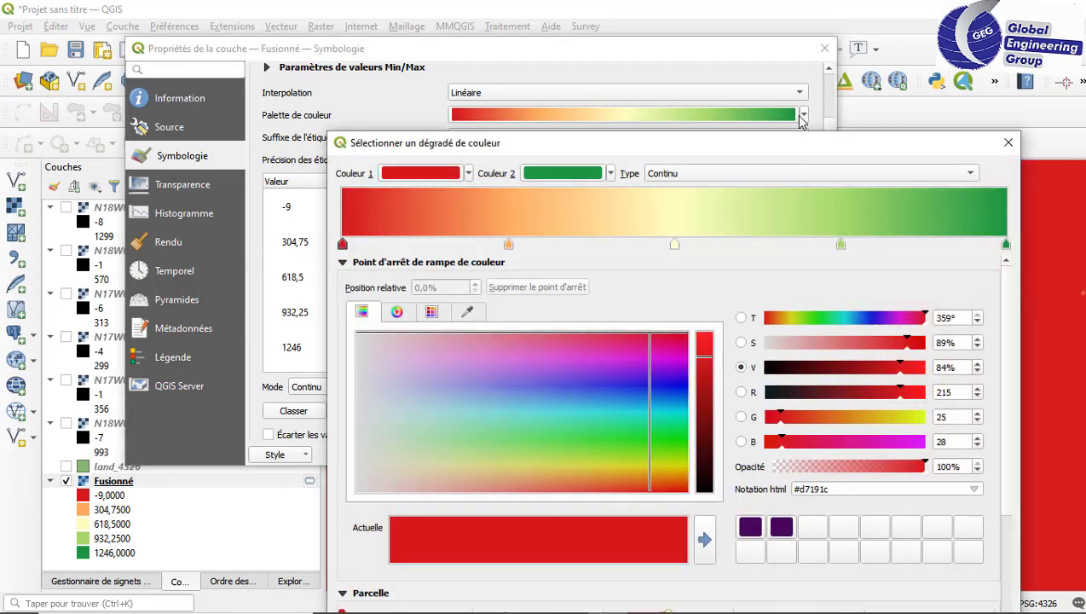
click(1006, 144)
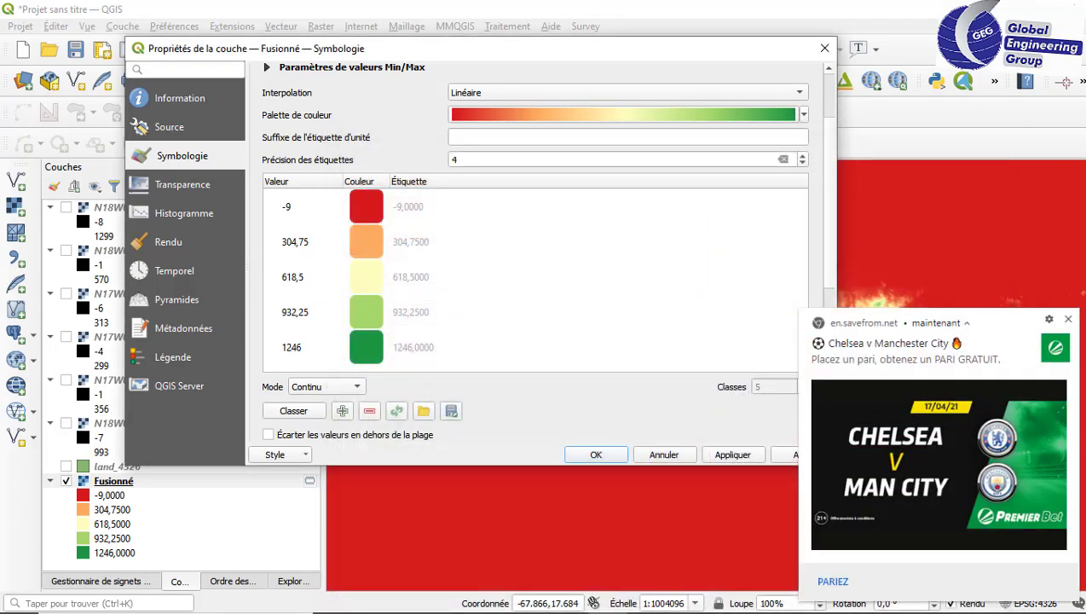
click(1070, 320)
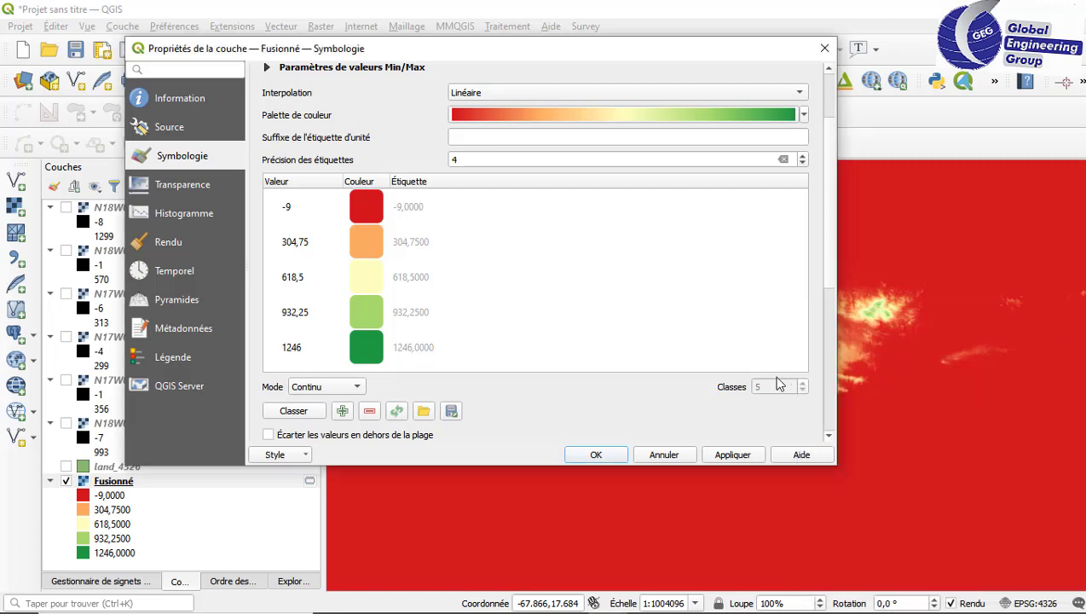
scroll(655, 345, up, 3)
click(453, 97)
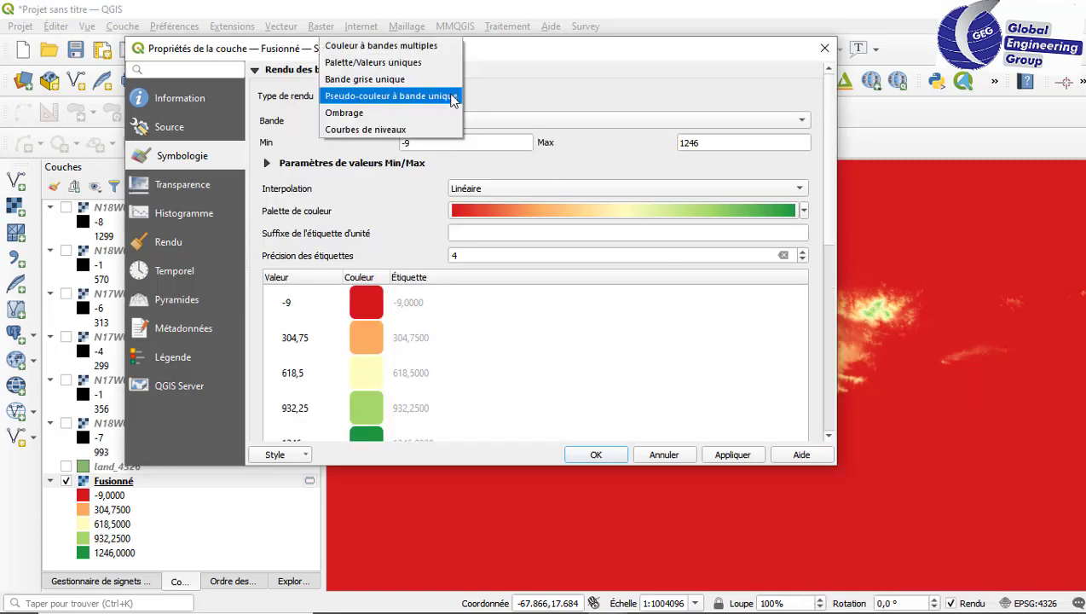
click(453, 96)
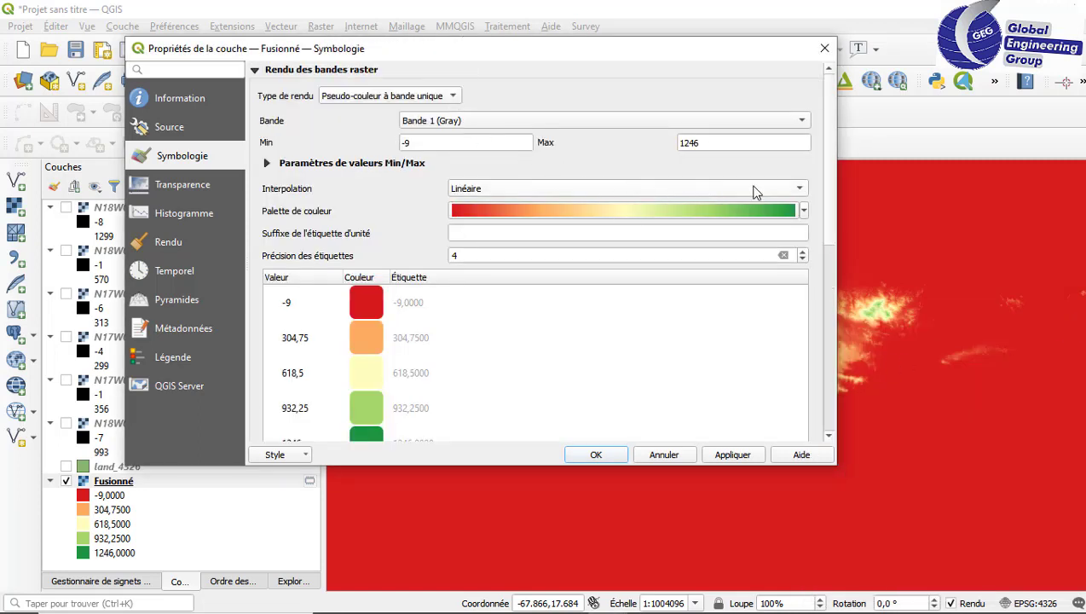
click(771, 120)
click(776, 119)
click(714, 211)
click(1014, 167)
Step: Start a new colour ramp for the Fusionné layer using the Catalogue: cpt-city type
click(806, 208)
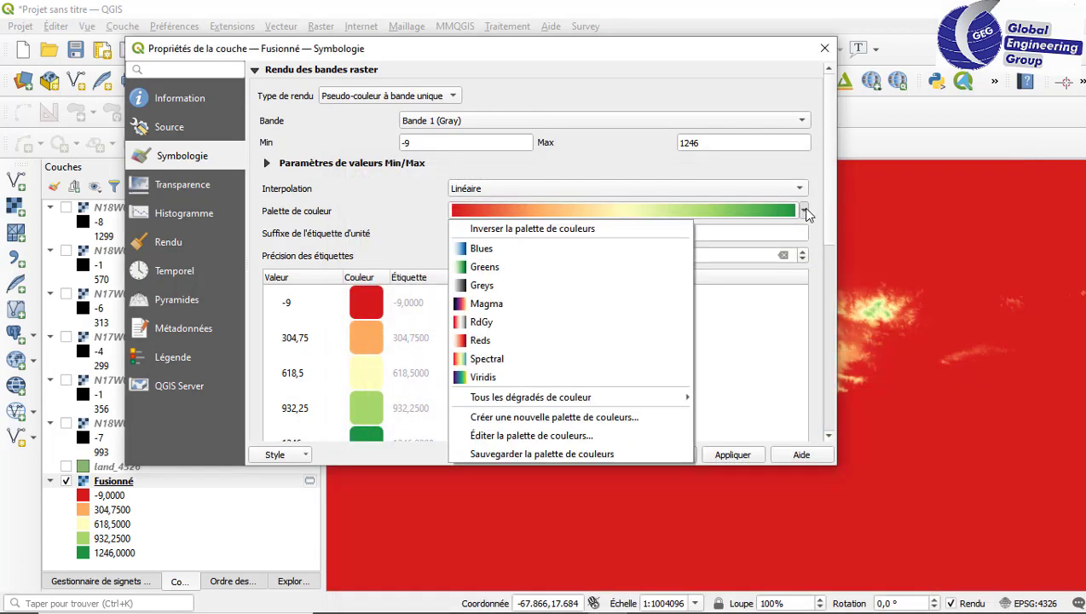
mouse_move(509, 397)
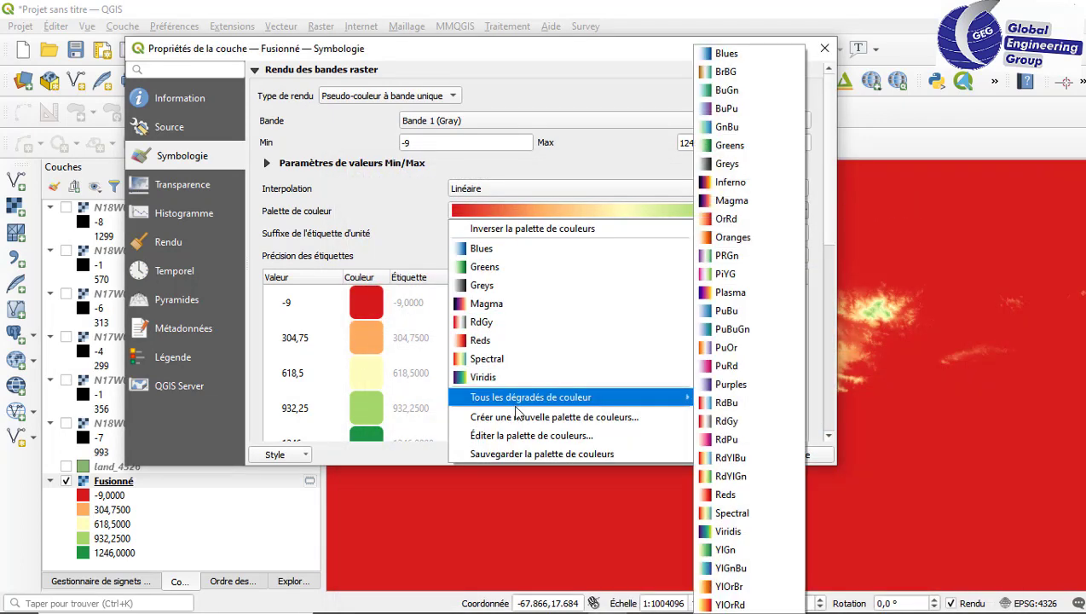
click(518, 417)
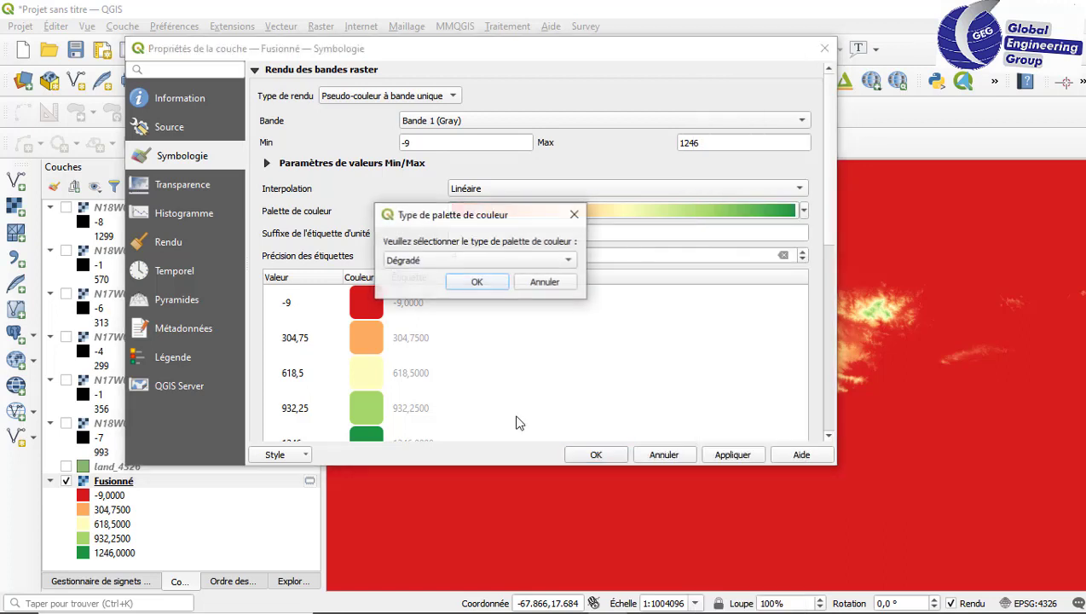
click(530, 259)
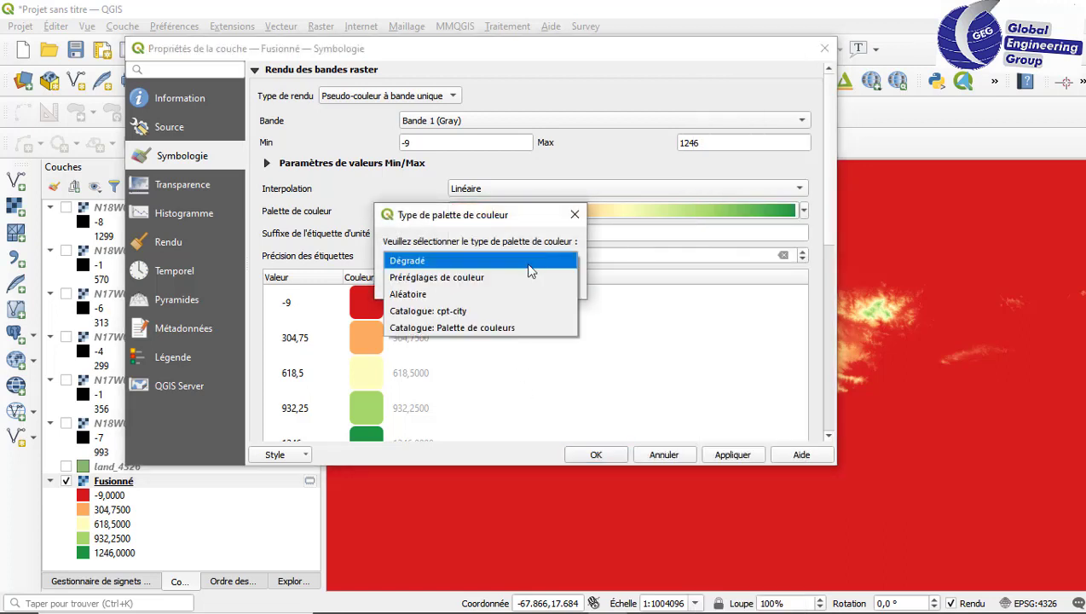
click(526, 310)
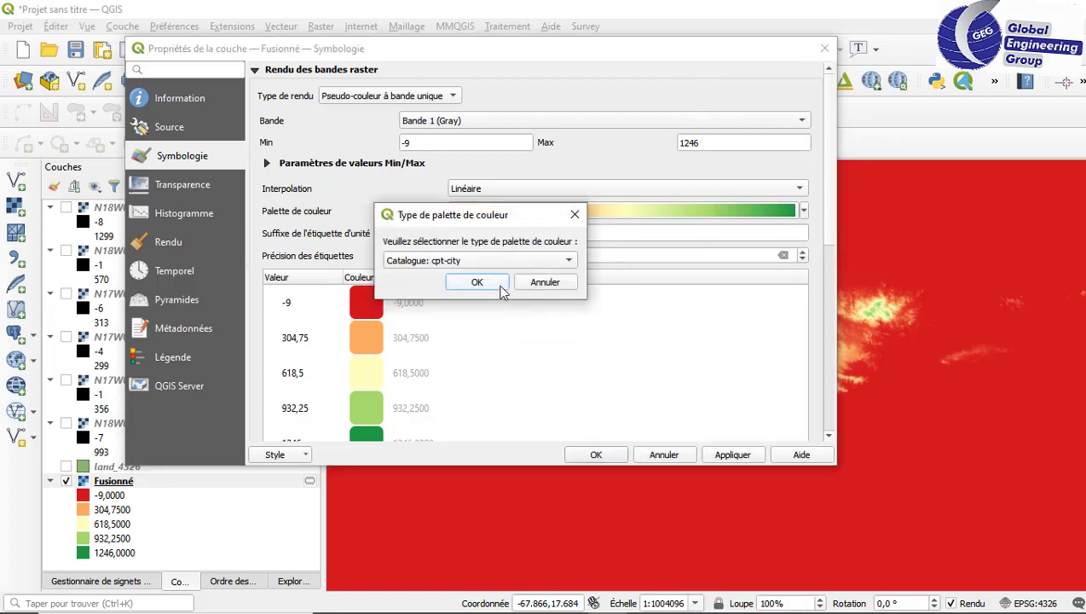
click(497, 284)
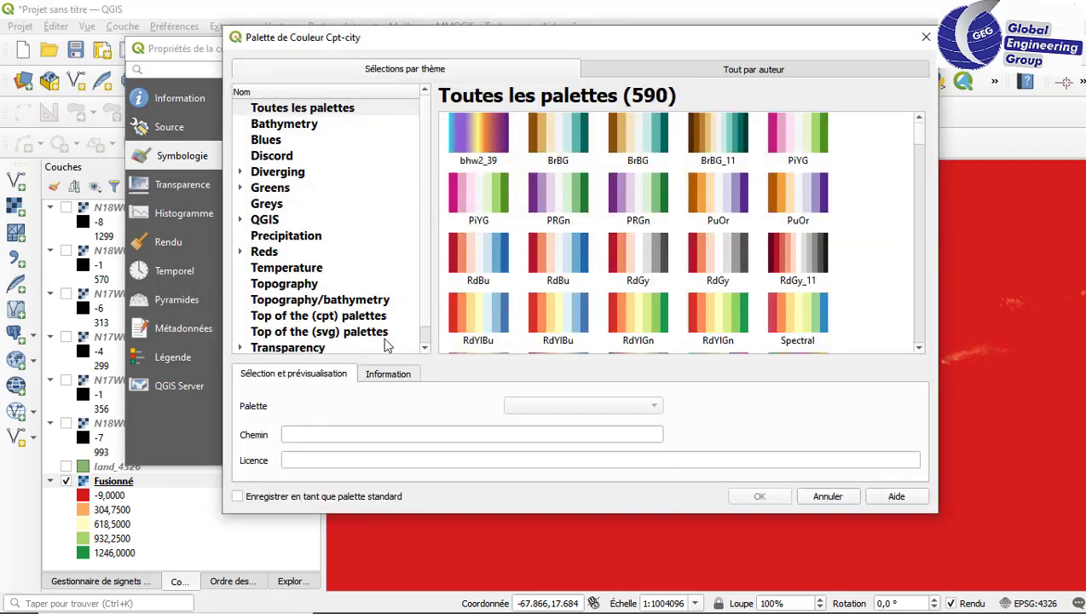
Step: Choose the wiki-schwarzwald-cont palette from the Topography theme, apply it to Fusionné and close the layer properties
click(285, 287)
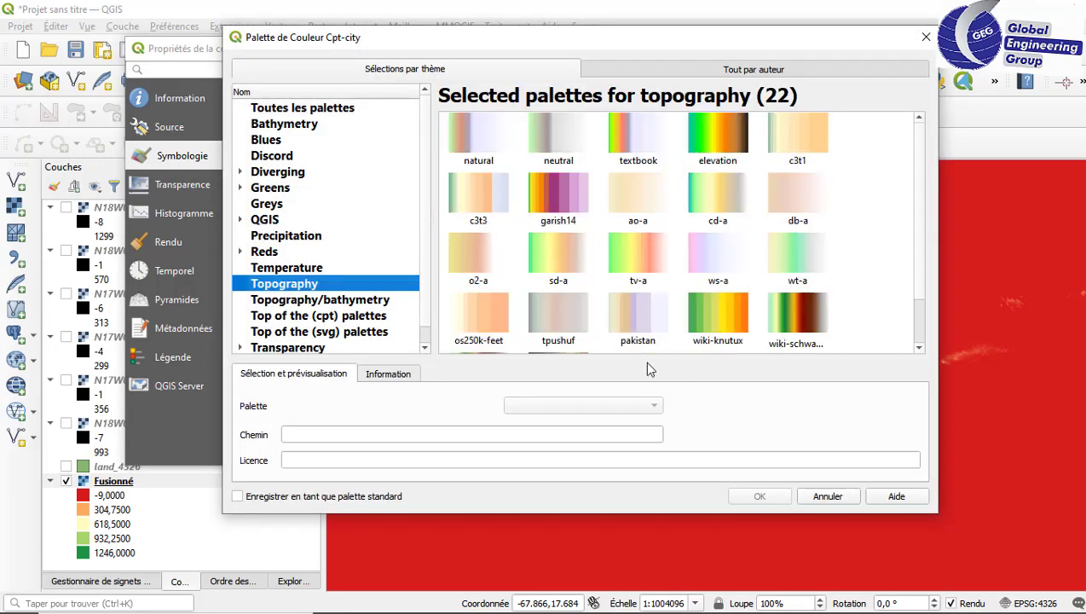
click(786, 331)
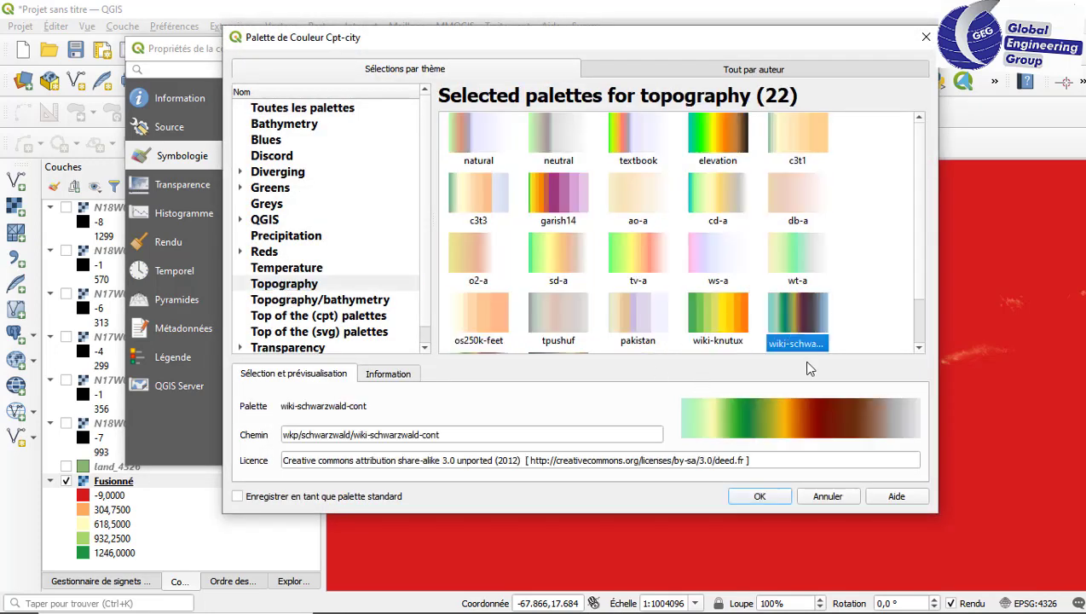
click(774, 500)
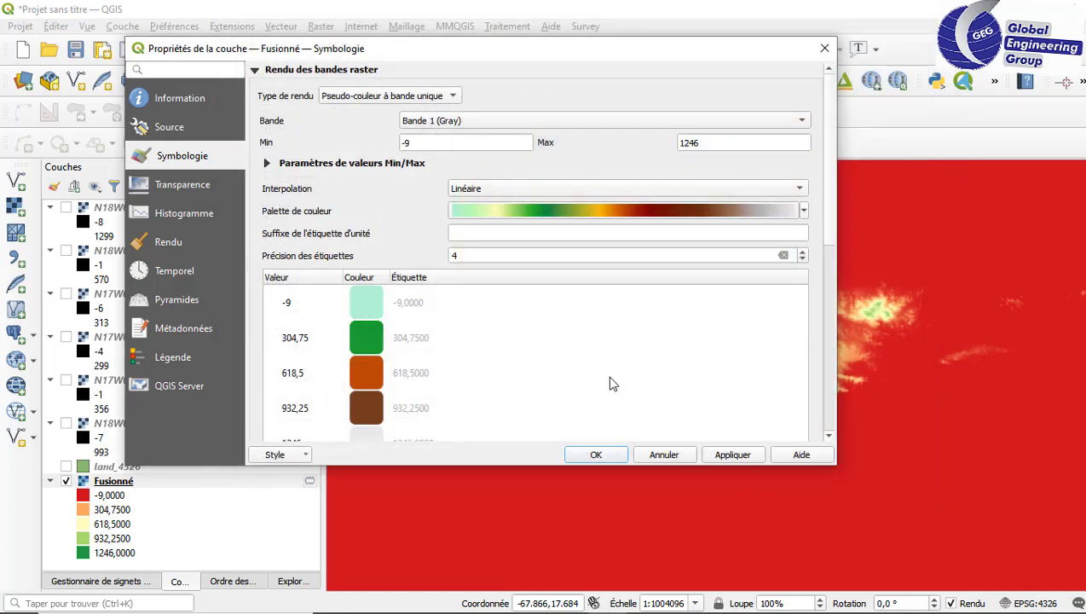
click(753, 461)
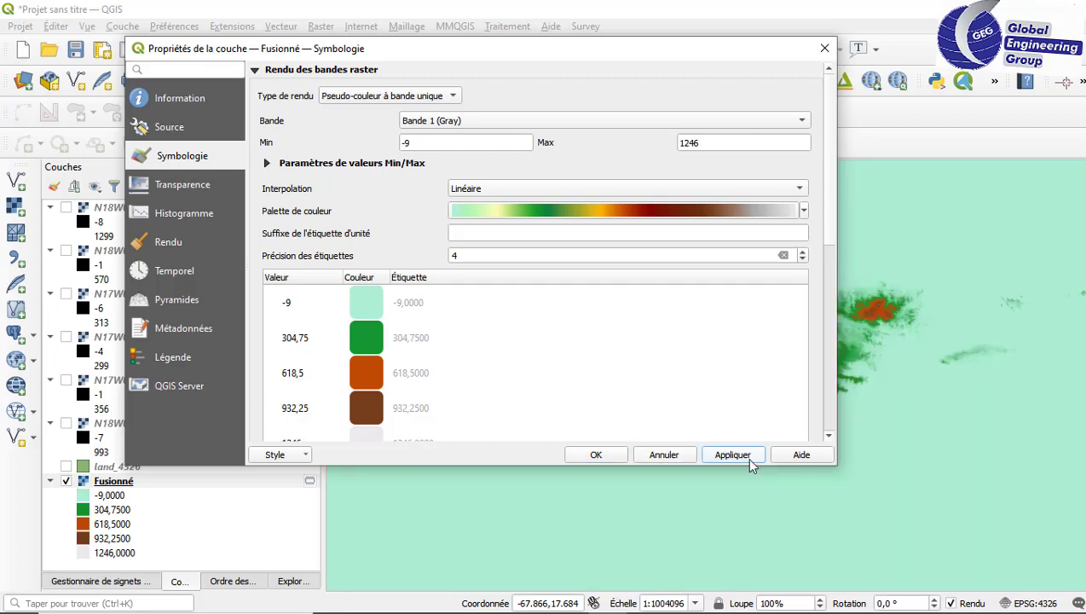
click(596, 455)
scroll(698, 327, up, 2)
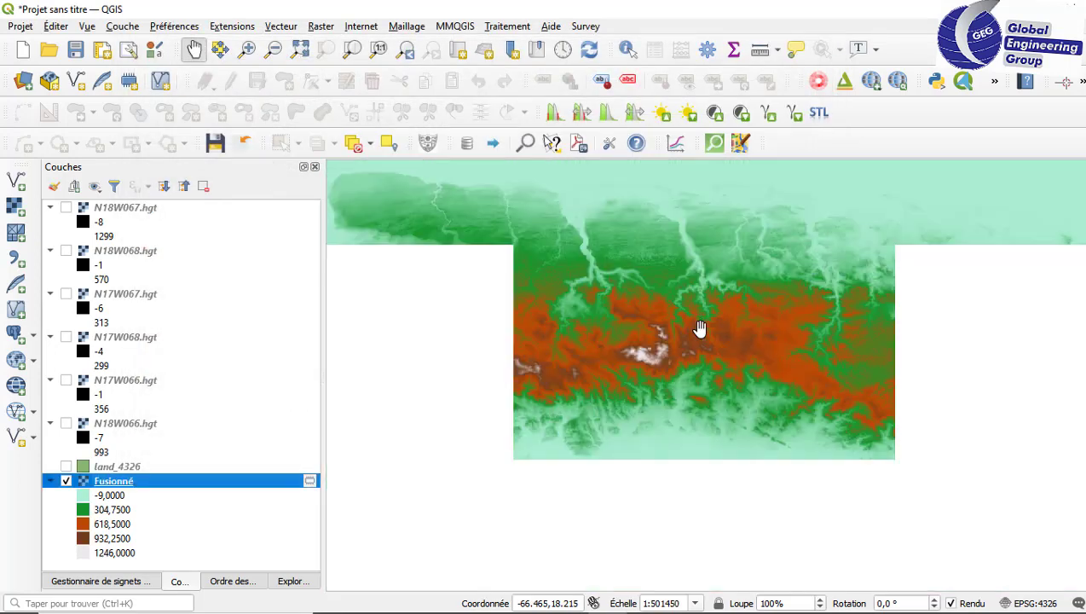
scroll(697, 327, down, 2)
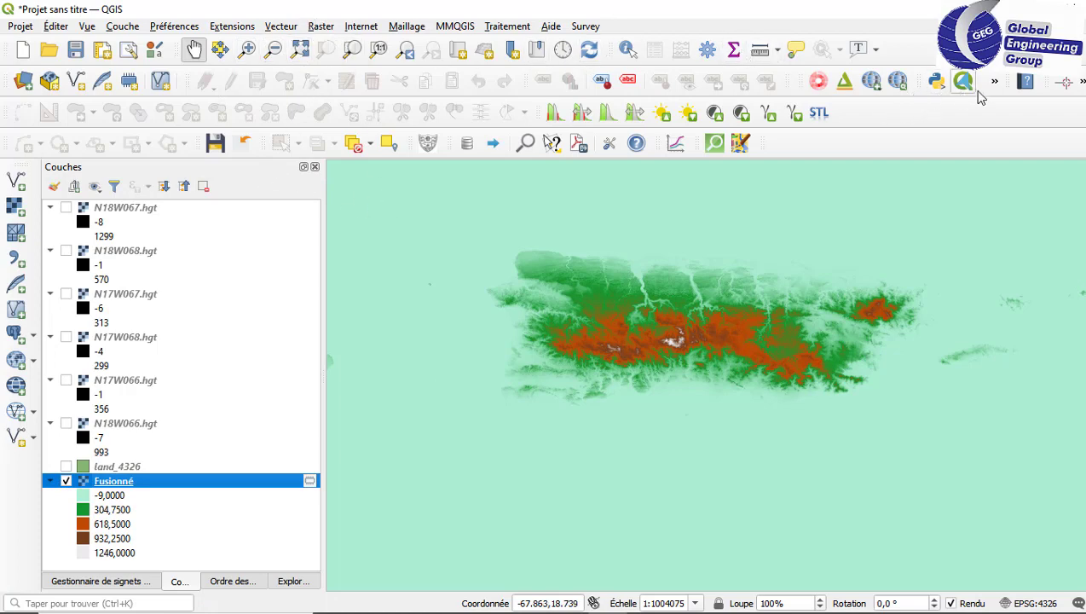
Step: Open the Qgis2threejs Exporter and switch on the land_4326 polygon layer in the 3D scene
click(845, 82)
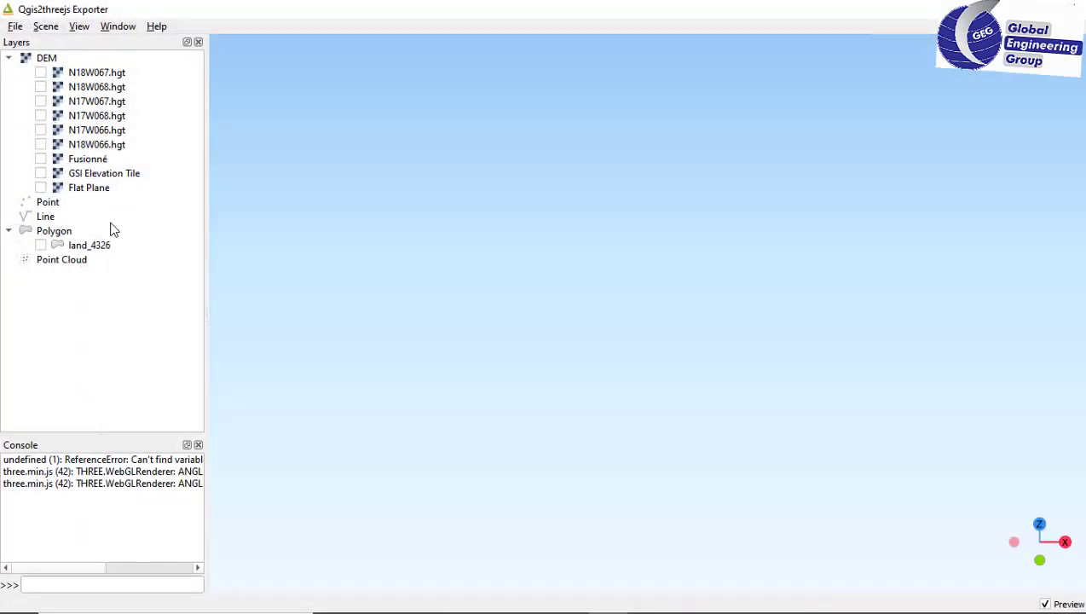
drag(887, 369, 877, 336)
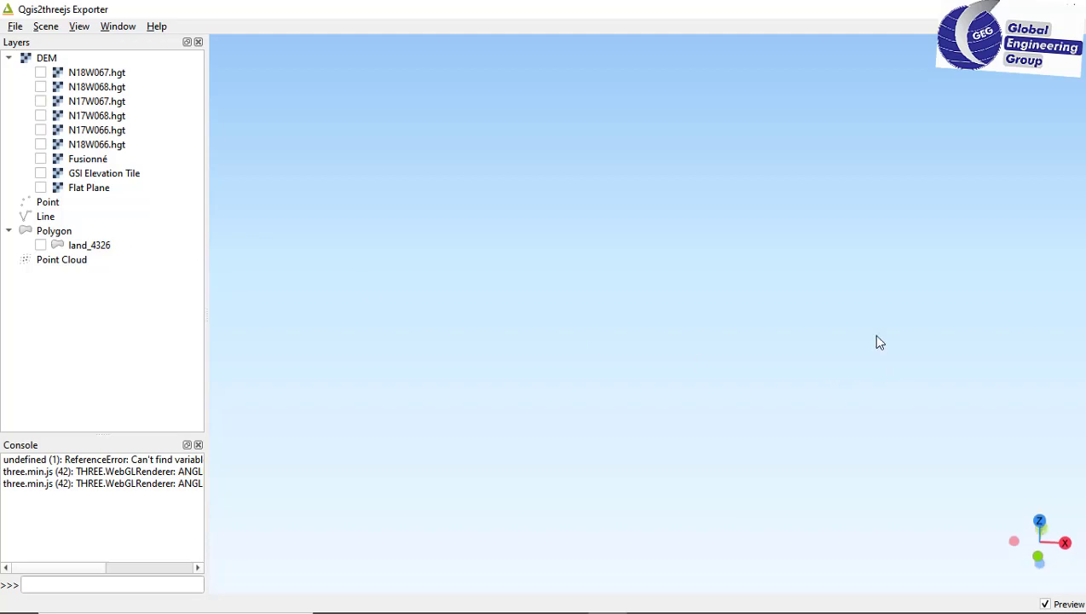
click(41, 246)
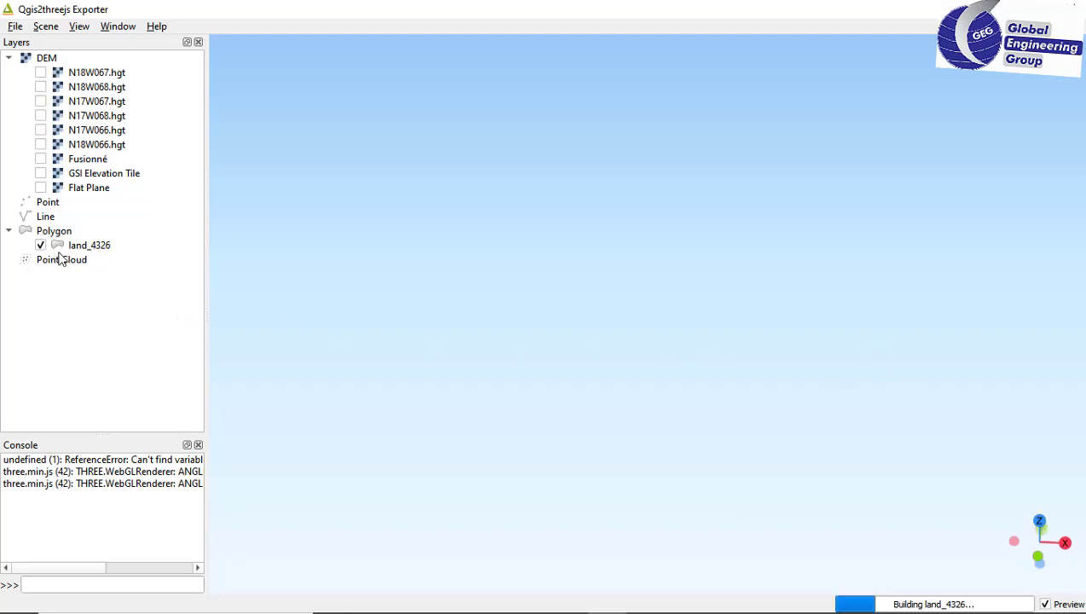
click(48, 26)
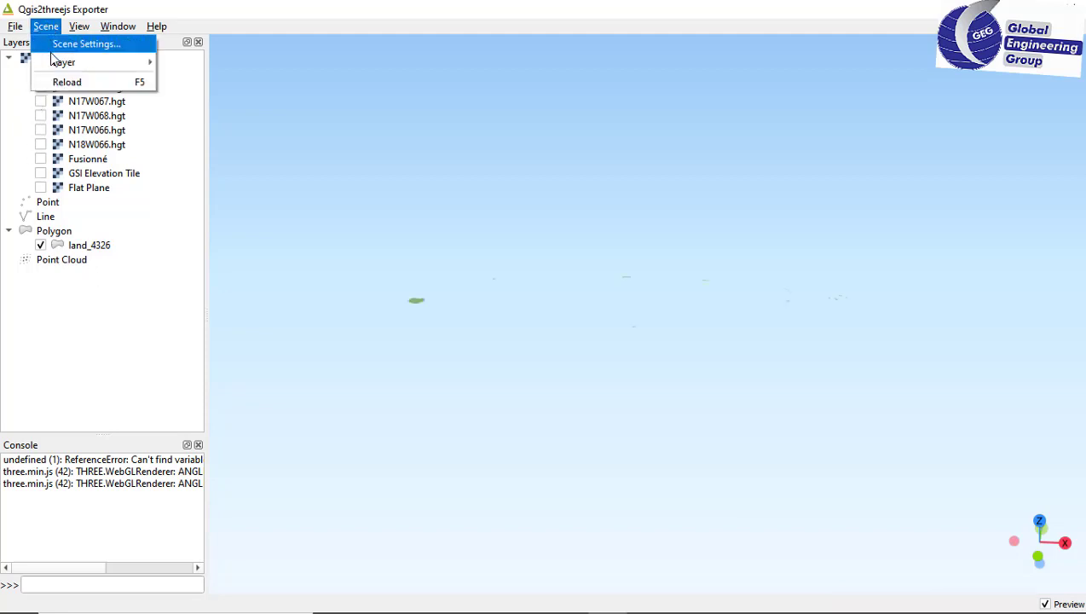
mouse_move(56, 64)
mouse_move(17, 31)
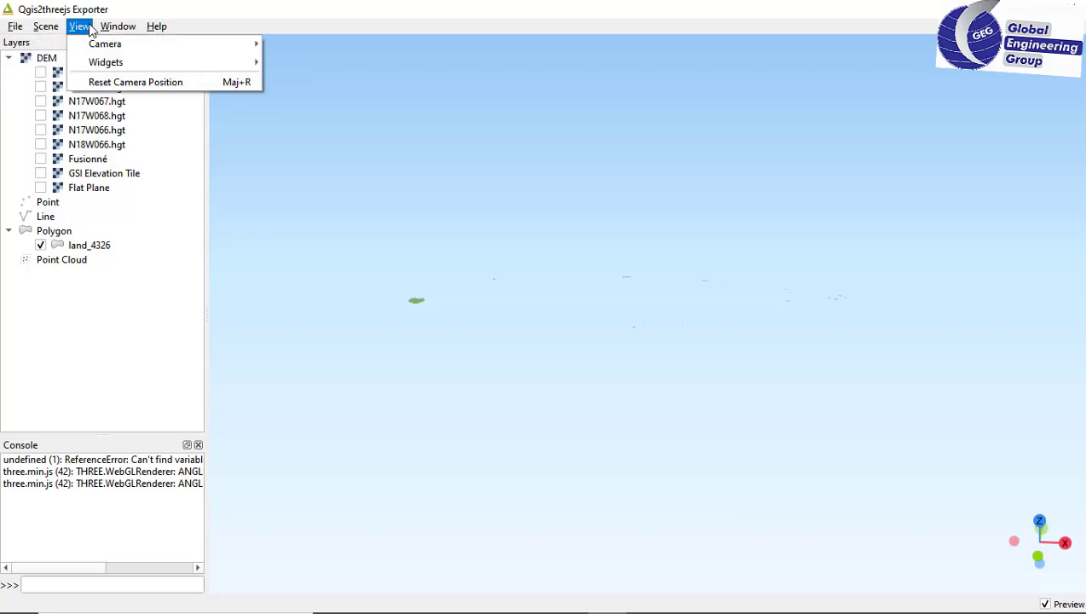
mouse_move(105, 31)
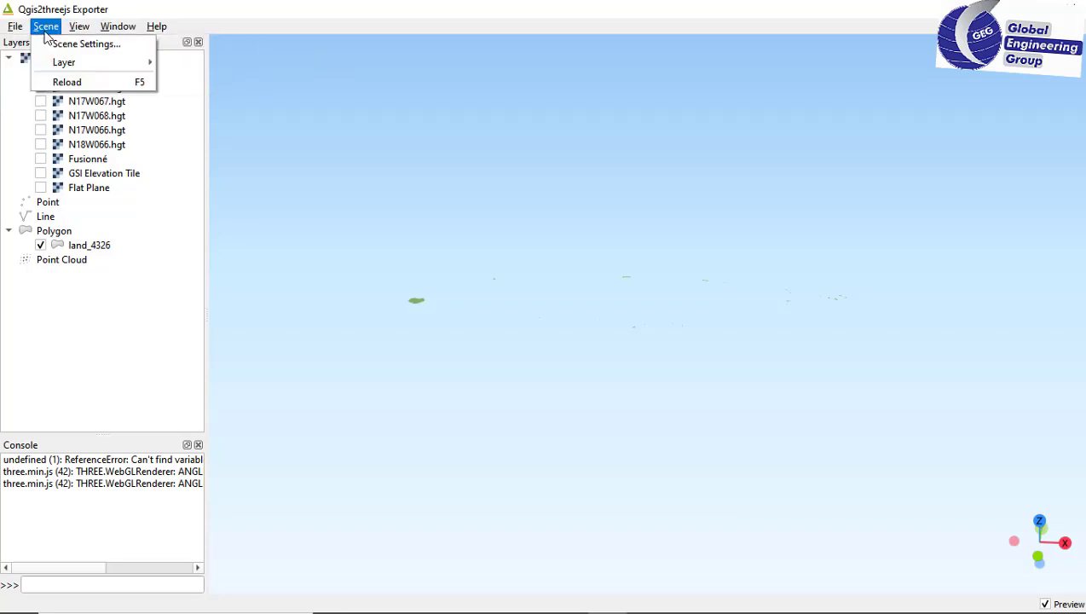
Step: Switch on the Flat Plane DEM layer in the 3D scene
click(161, 259)
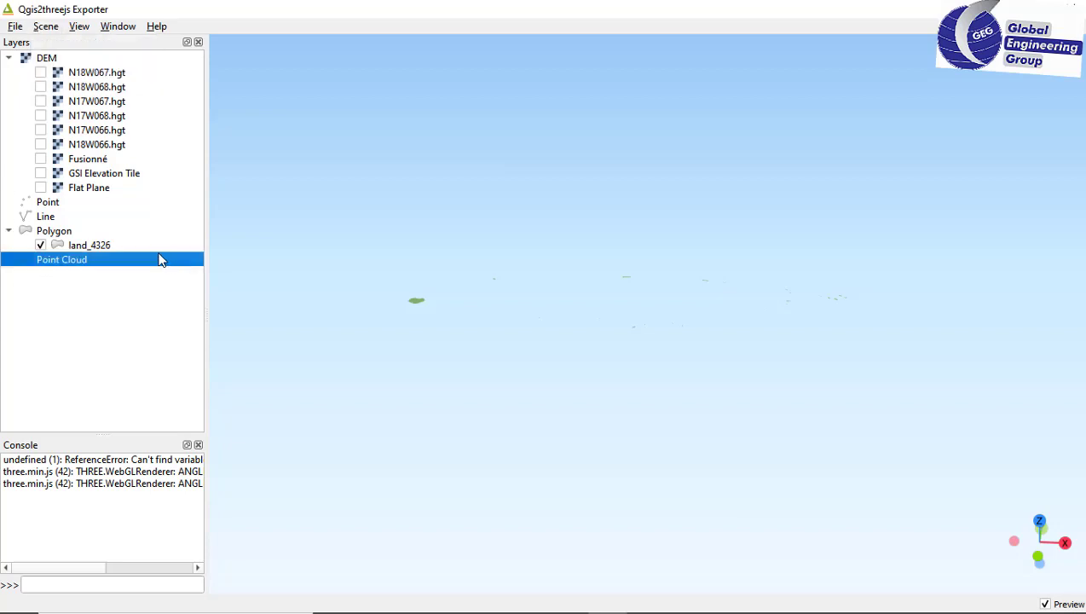
click(41, 187)
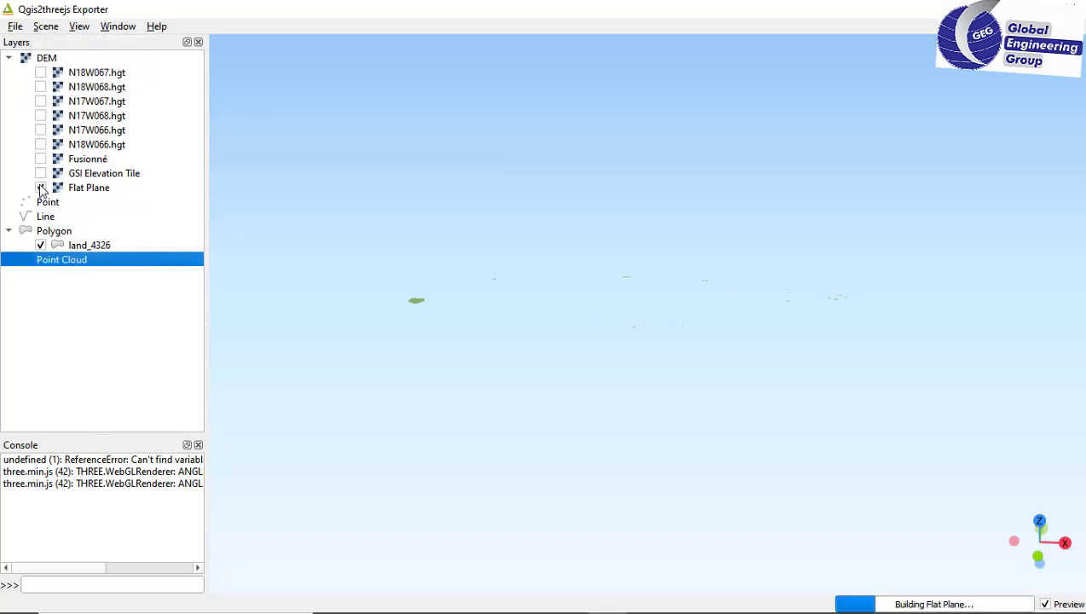
click(656, 379)
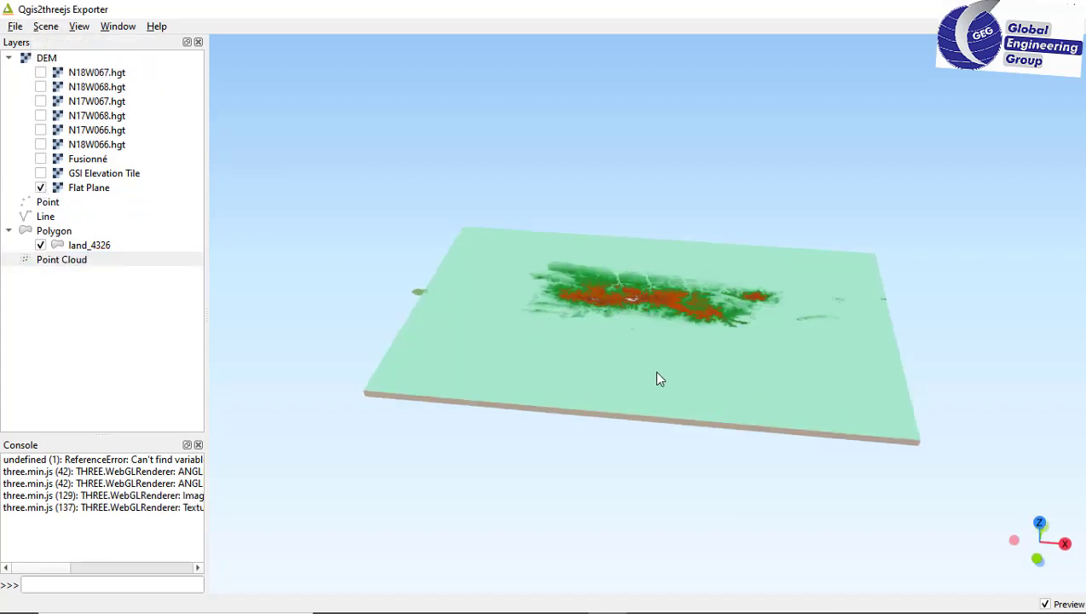
Step: Clip the Flat Plane DEM with the land_4326 polygon layer, then switch off land_4326 in the scene
double_click(77, 189)
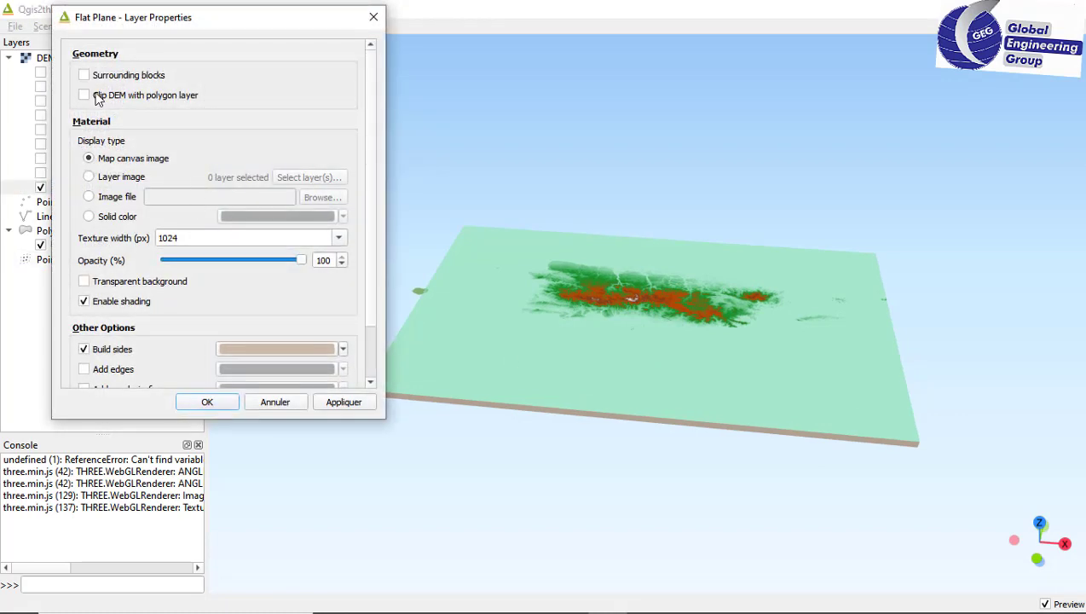
click(84, 96)
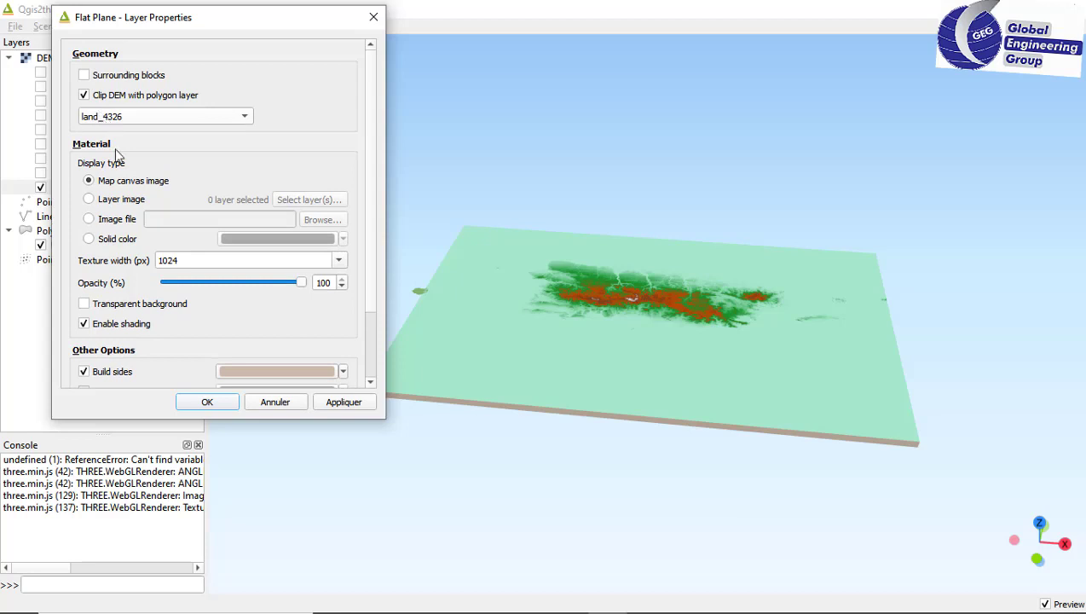
click(339, 404)
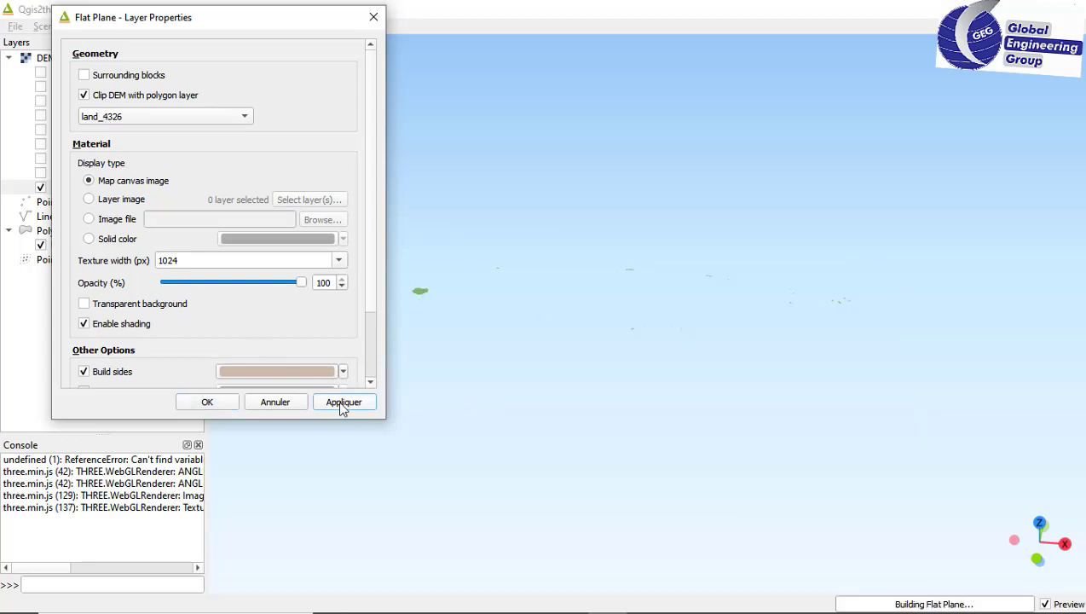
click(203, 403)
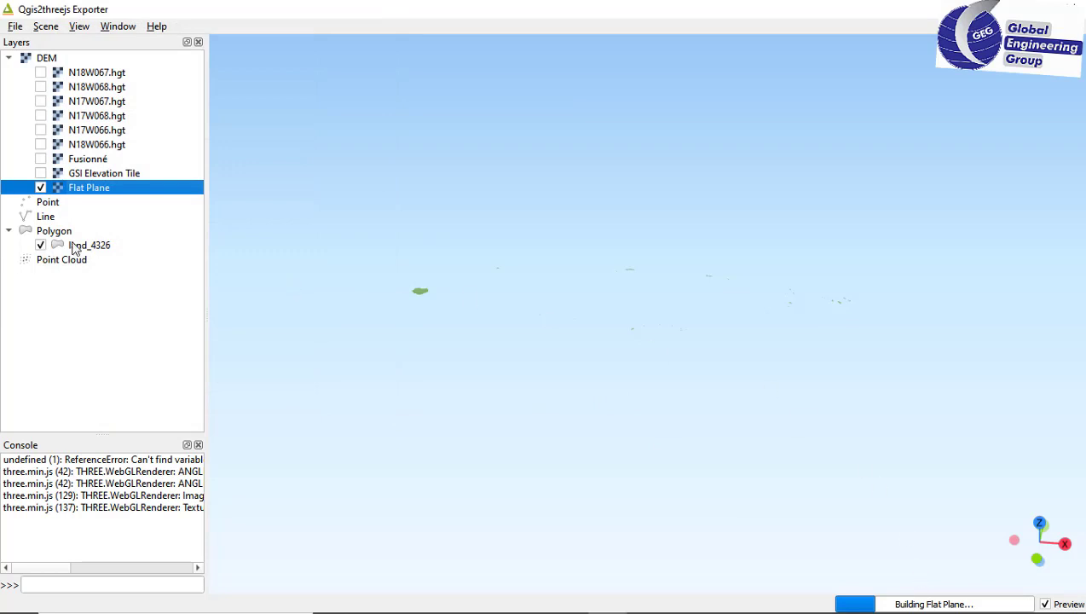
click(41, 245)
click(748, 529)
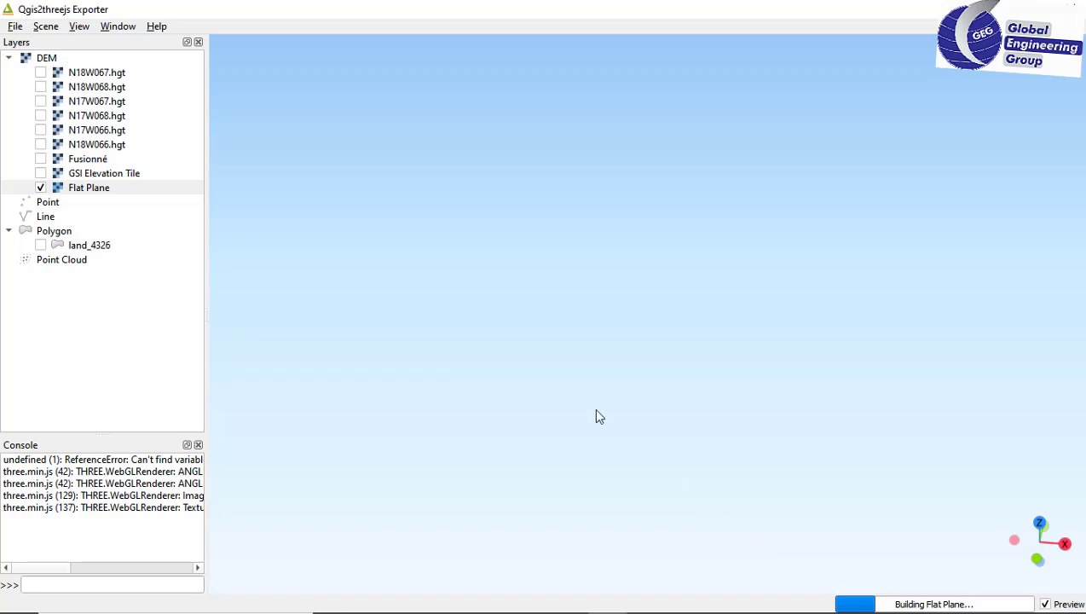
Step: Return to the QGIS main window and examine the relief of the Fusionné raster across its full extent
click(994, 8)
drag(737, 318, 756, 342)
scroll(721, 344, up, 3)
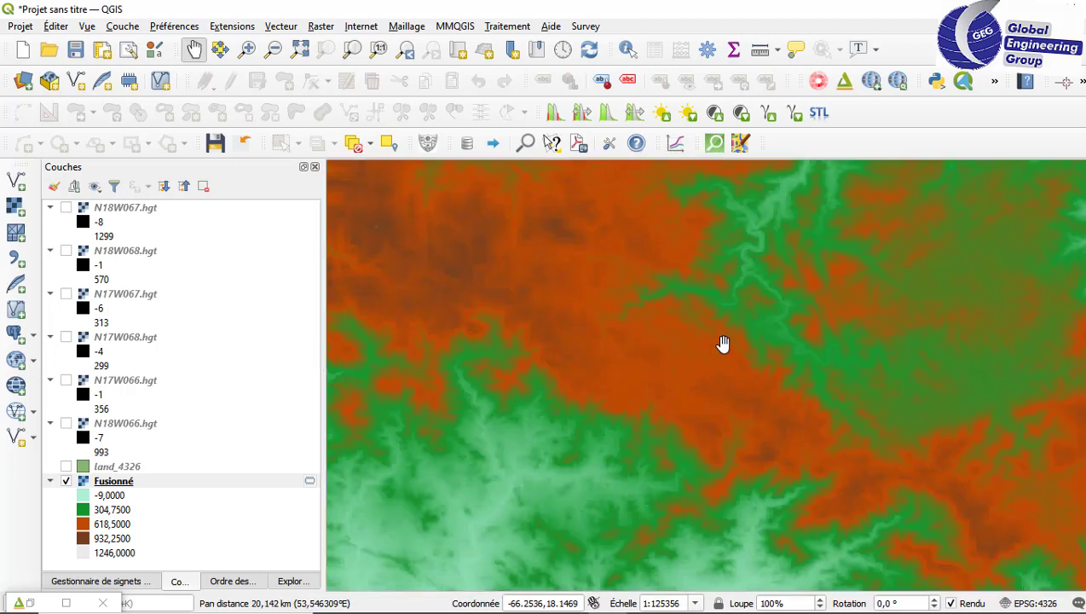
scroll(722, 344, down, 2)
drag(636, 344, 722, 348)
drag(518, 335, 641, 361)
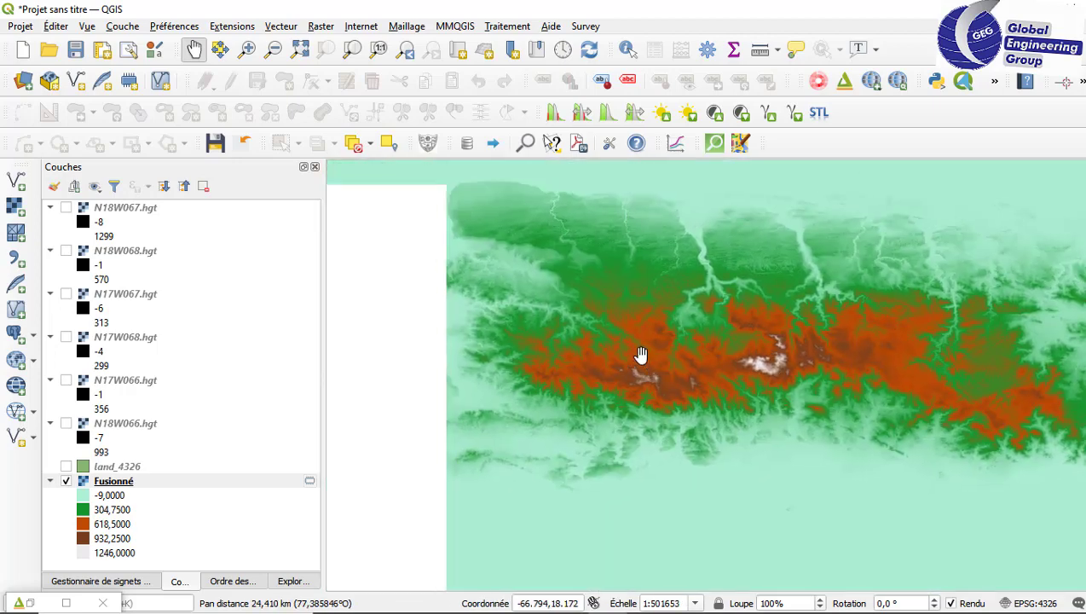
scroll(697, 322, down, 1)
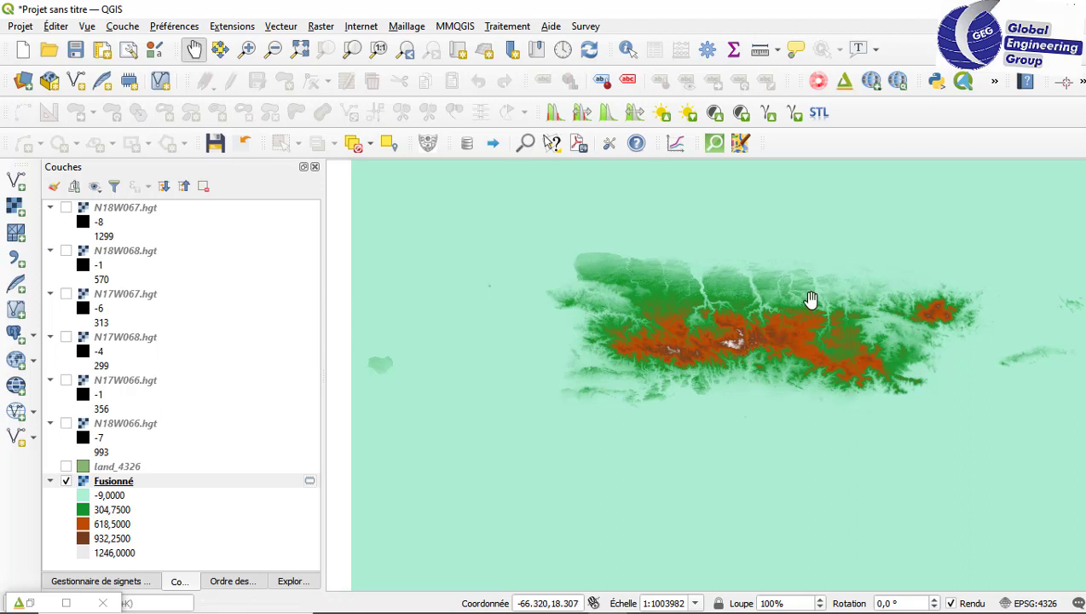
mouse_move(907, 575)
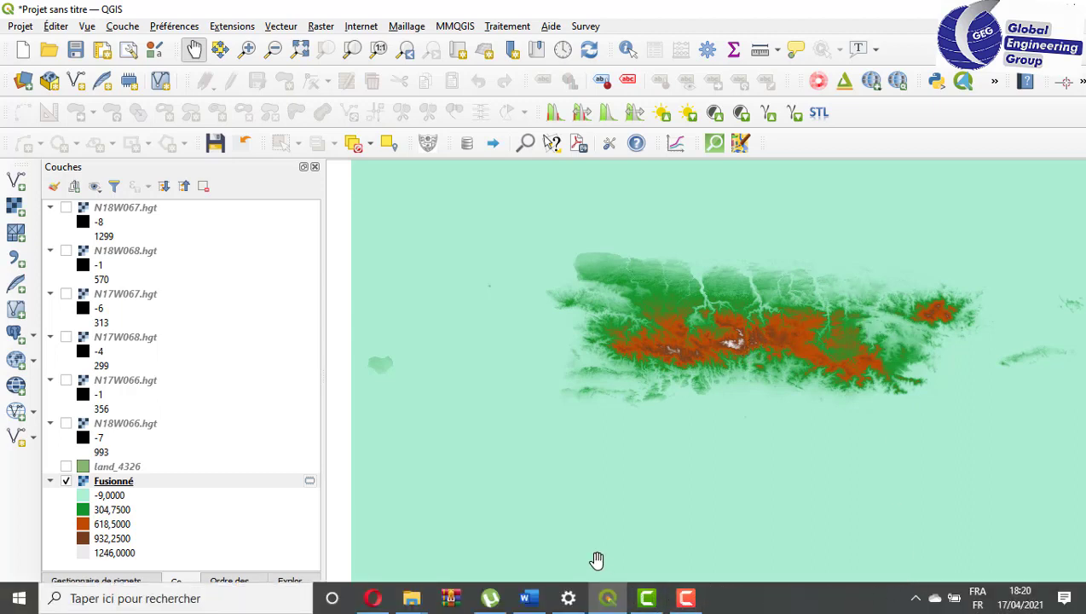
mouse_move(601, 603)
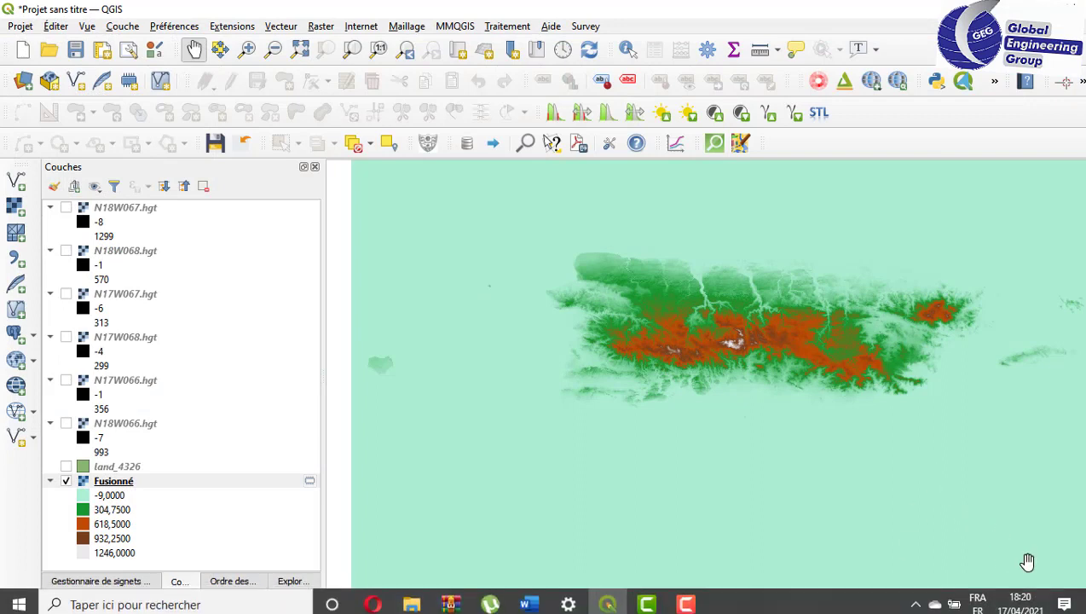
click(1037, 602)
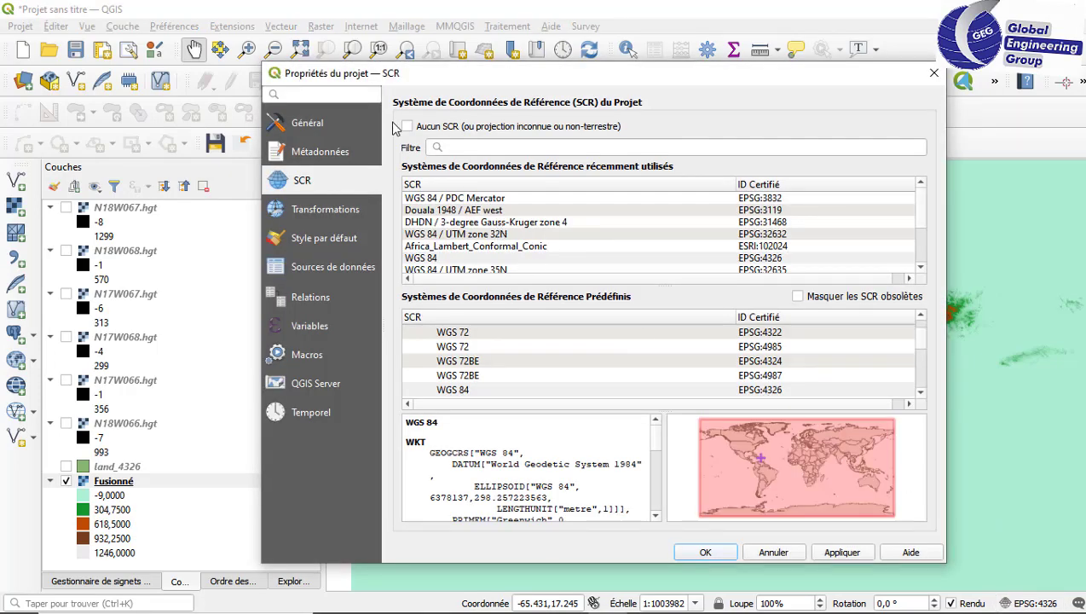
click(408, 126)
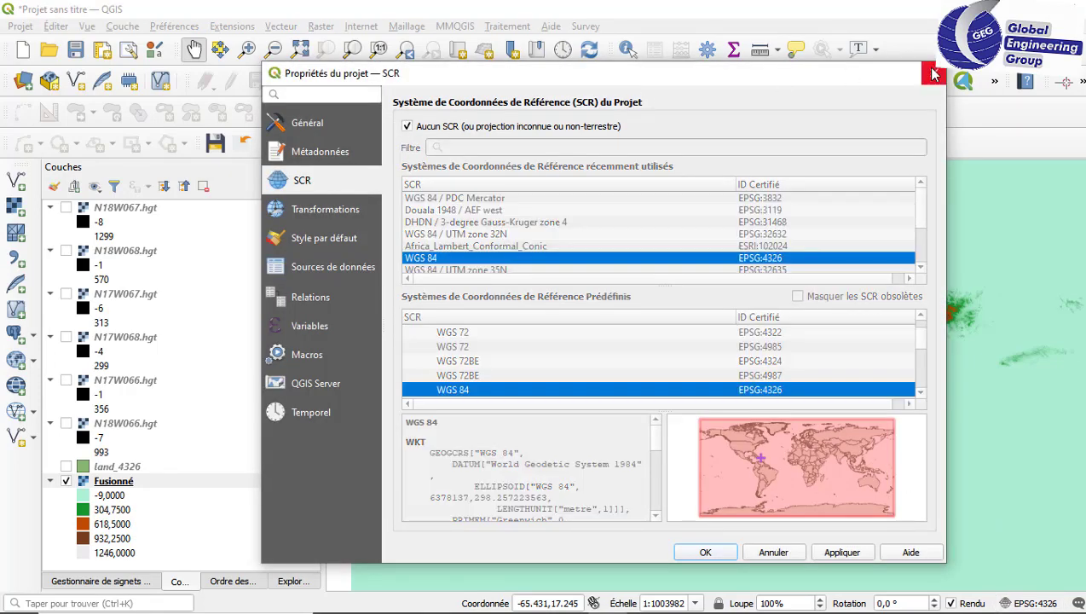
click(933, 75)
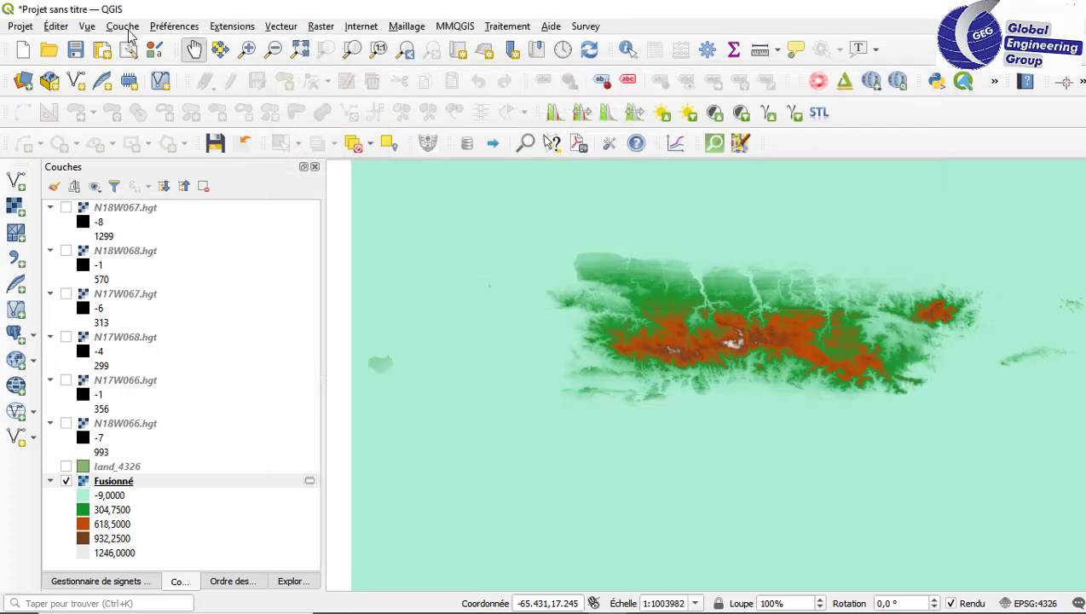
Step: Try to open a new 3D map view with the project still in EPSG:4326
click(92, 28)
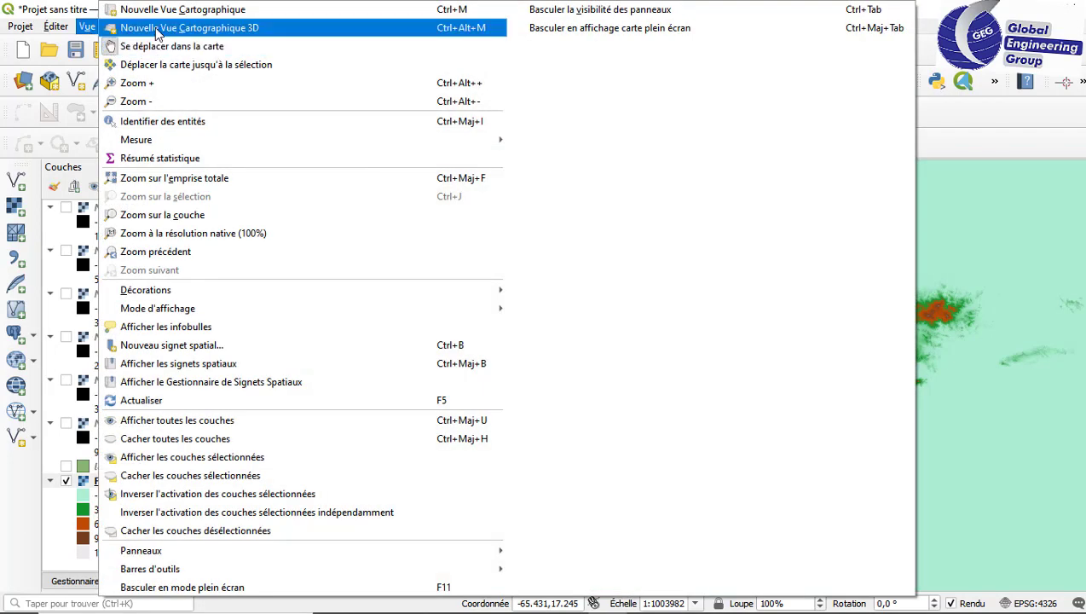
click(136, 35)
click(704, 339)
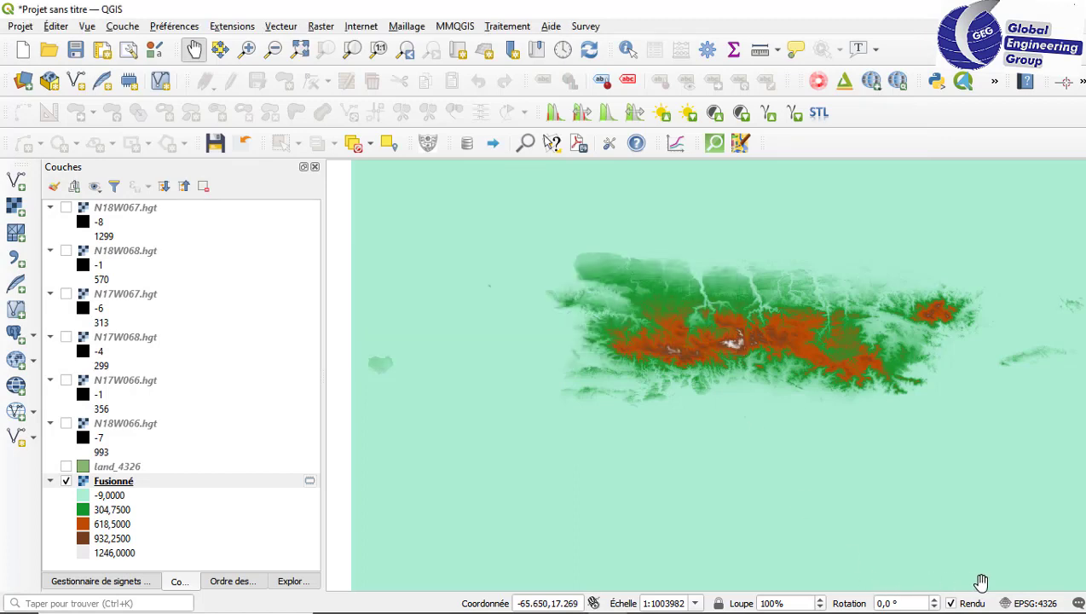
Step: Set the project to Aucun SCR (no coordinate reference system) and apply it
click(1020, 603)
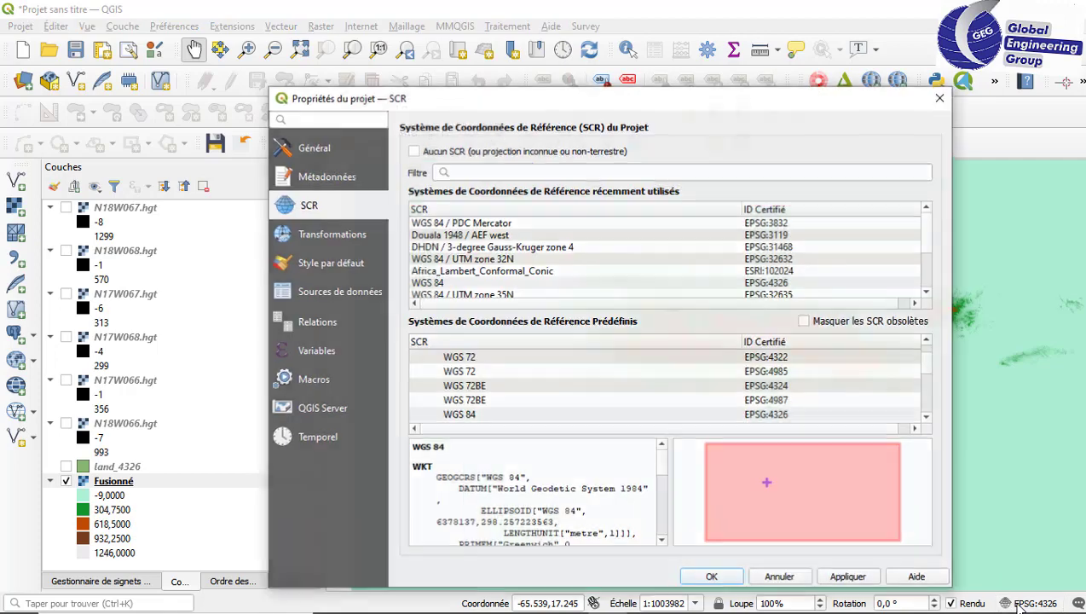
click(414, 152)
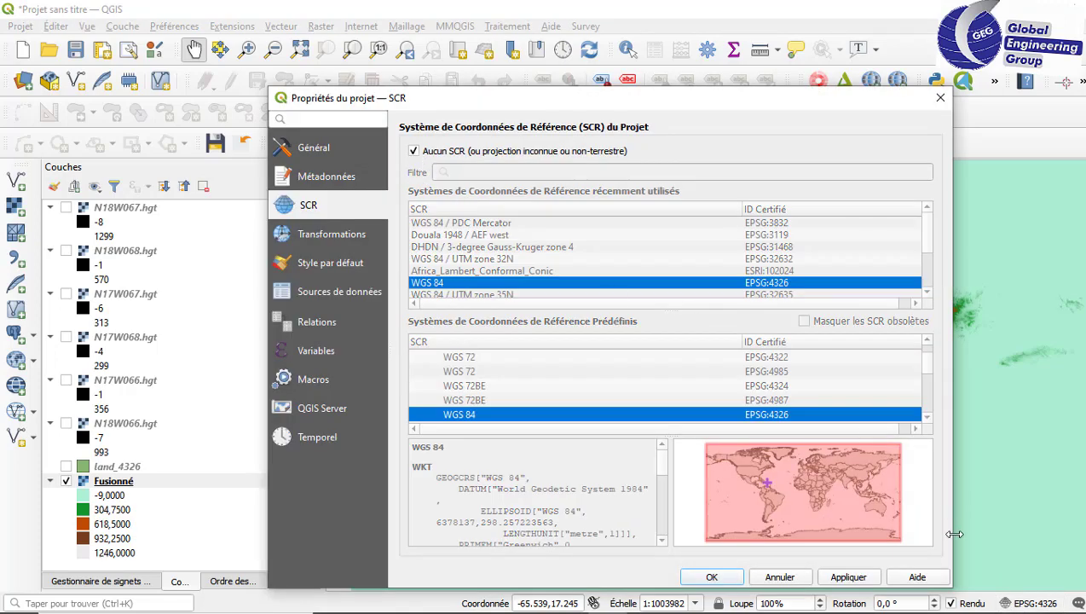
click(857, 580)
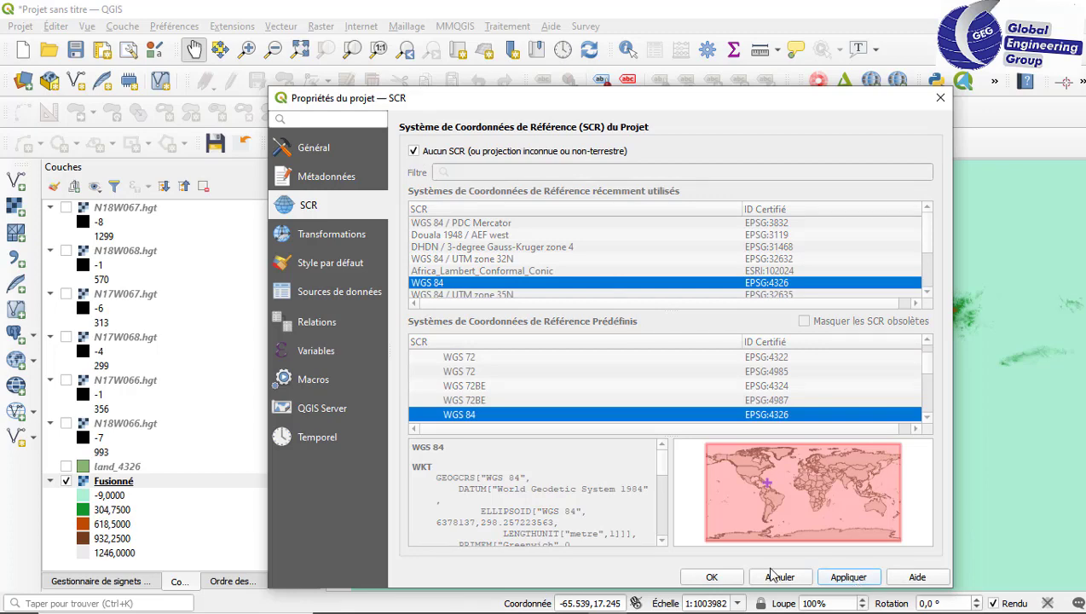
click(716, 577)
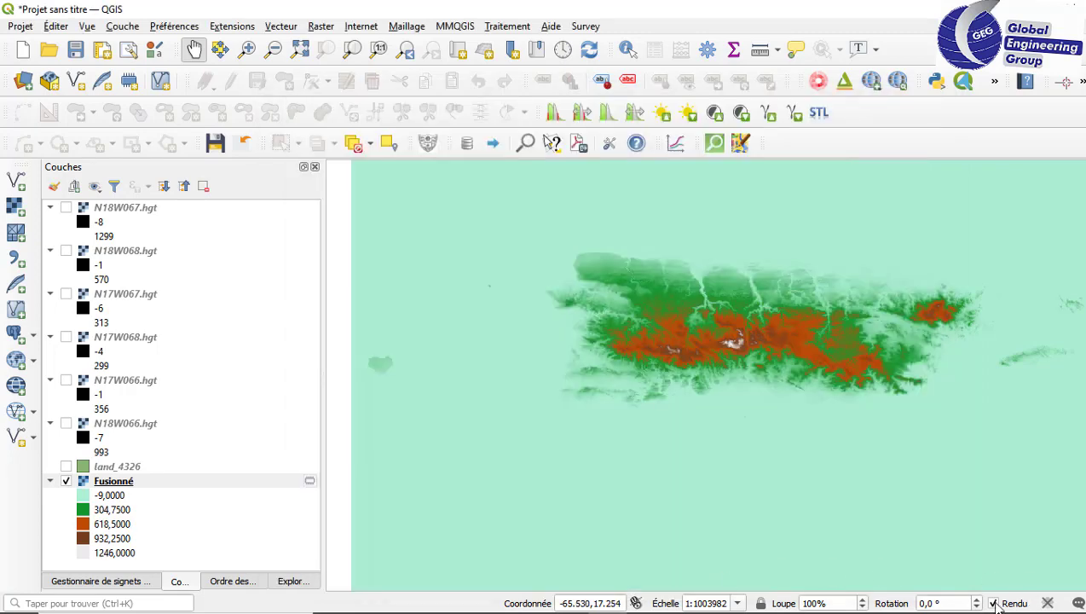
Step: Open a new 3D map view of the Fusionné raster and dock it above the 2D map
click(88, 27)
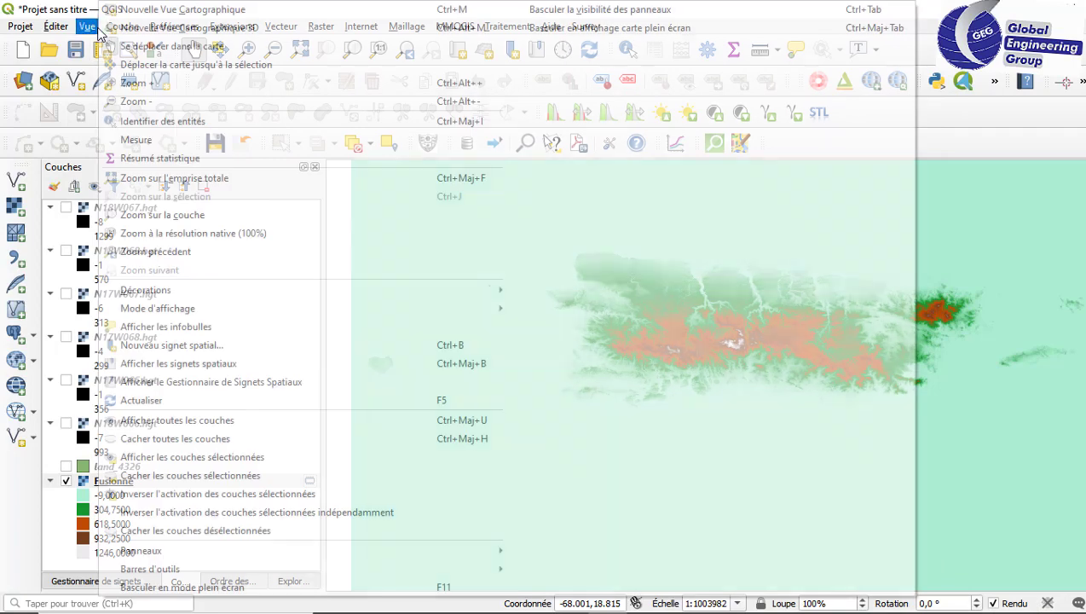
key(Escape)
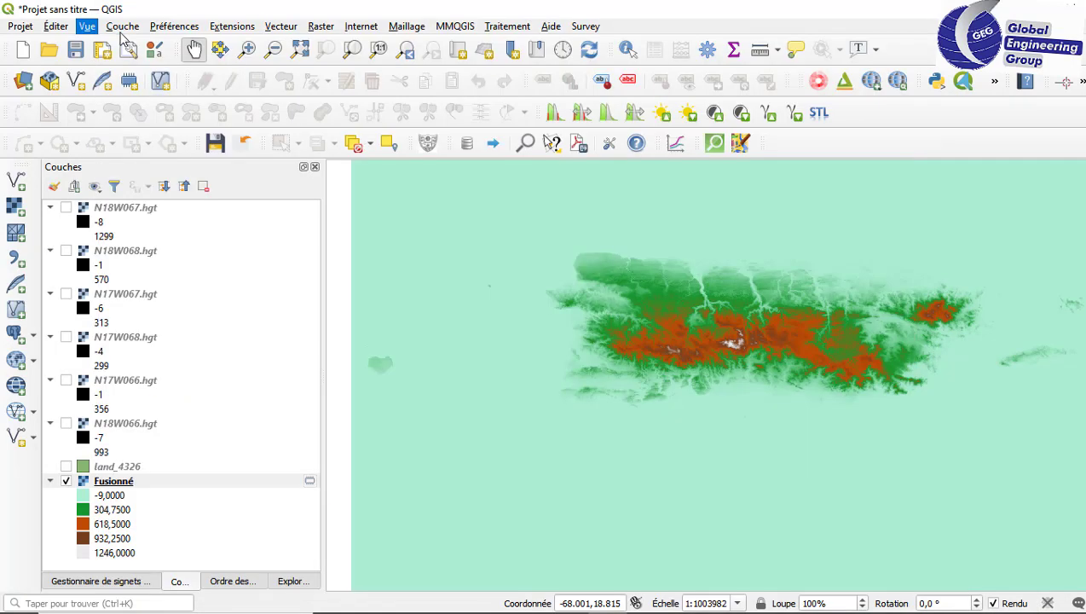
drag(897, 286, 596, 179)
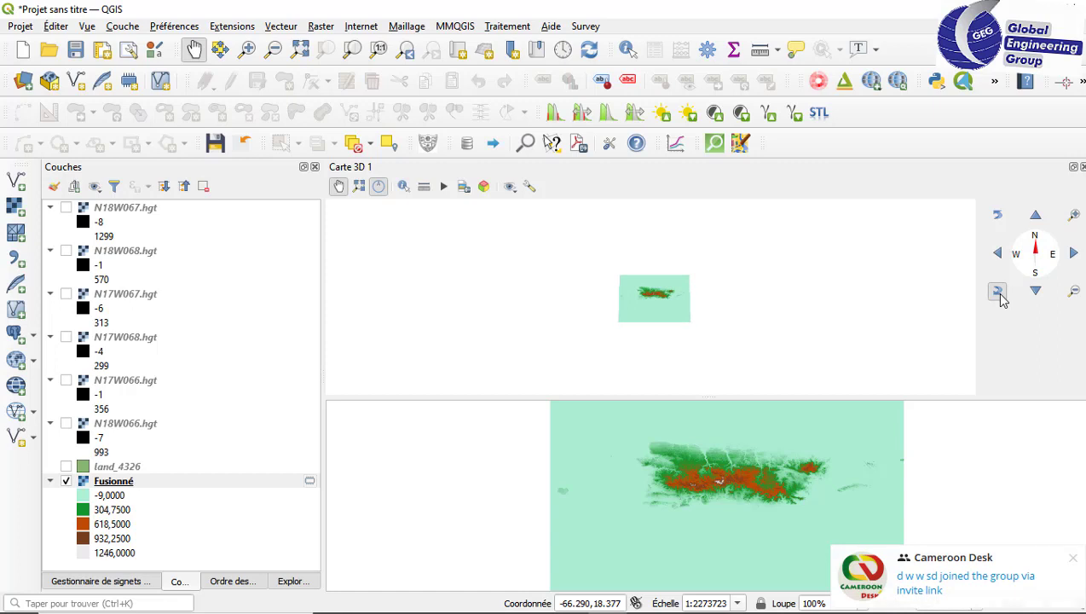
Step: Examine the Fusionné raster in the 3D map view from different tilts and distances to check its relief
click(998, 291)
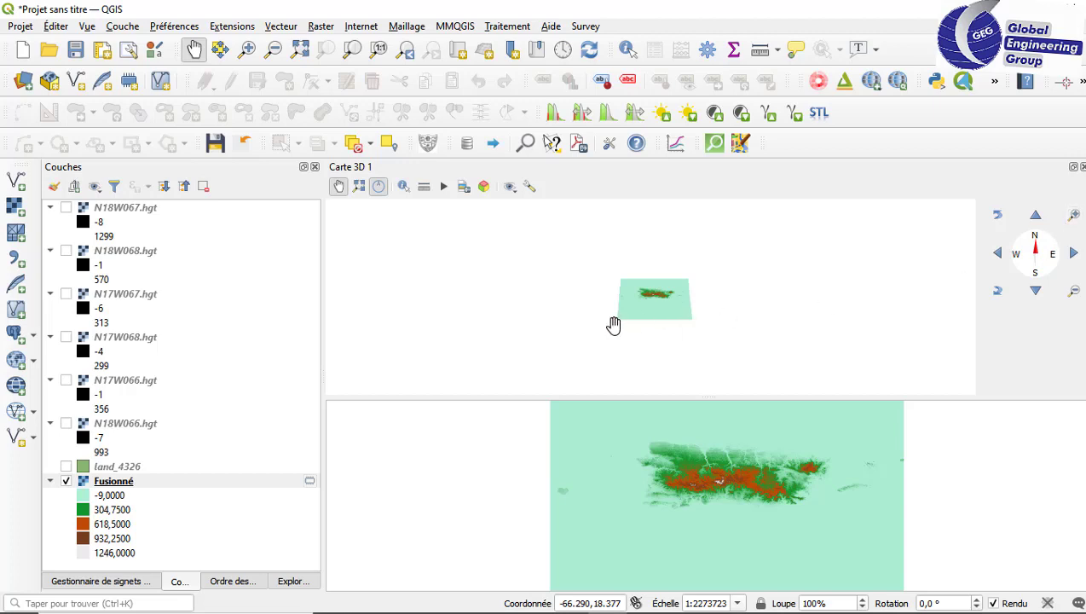
scroll(614, 324, down, 3)
scroll(745, 297, down, 2)
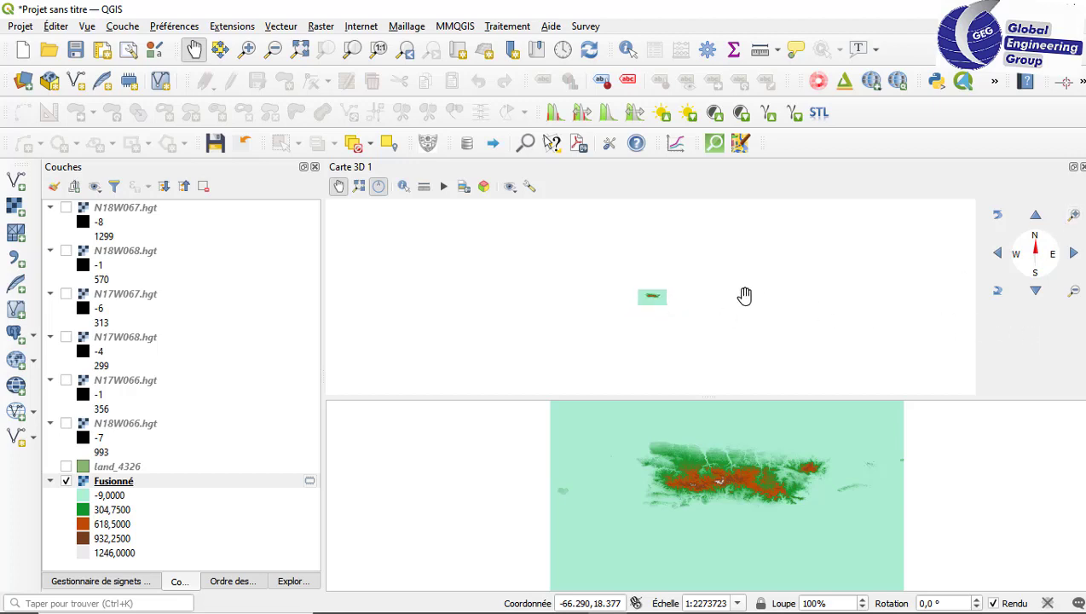
scroll(747, 296, up, 3)
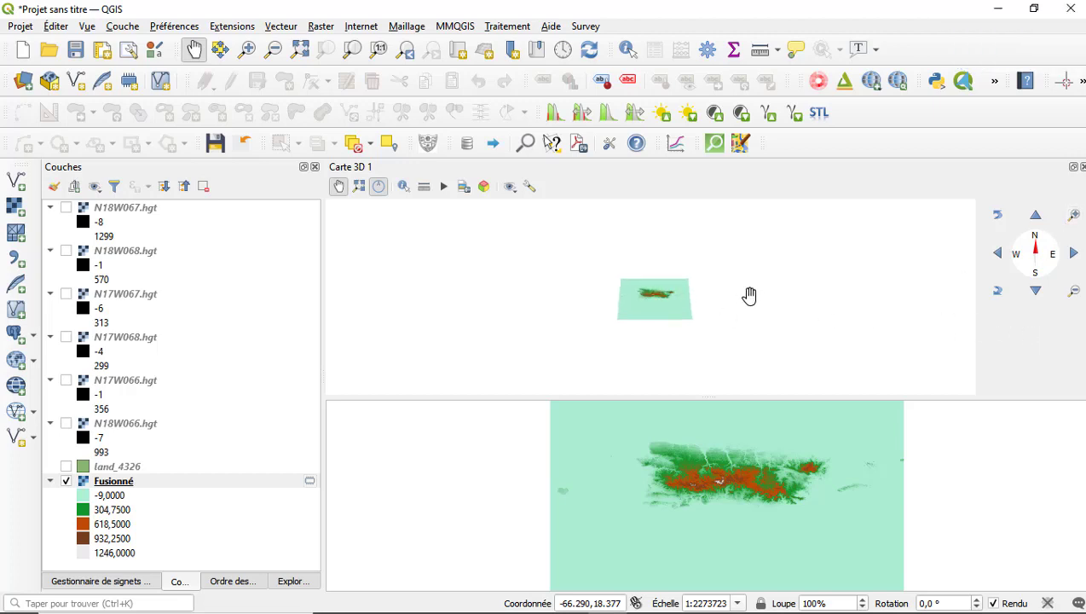
click(1002, 296)
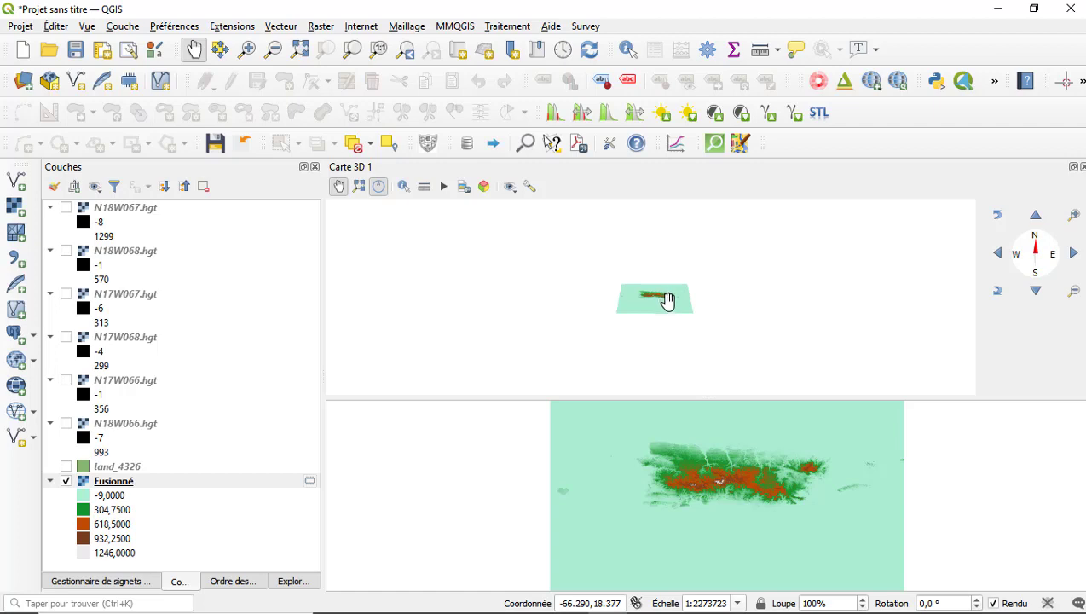
drag(668, 301, 679, 376)
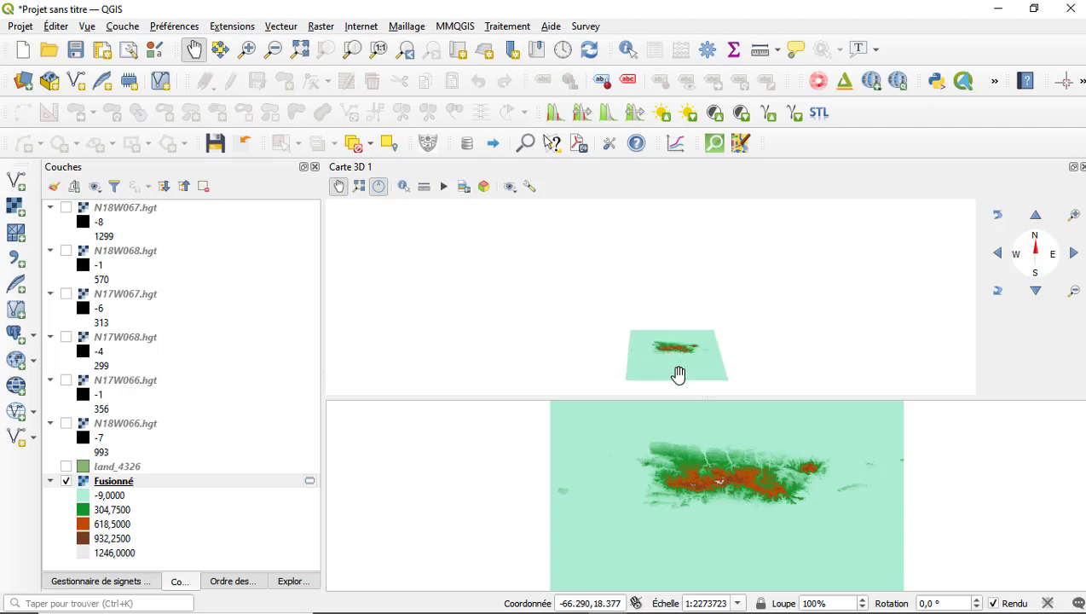
scroll(870, 516, down, 3)
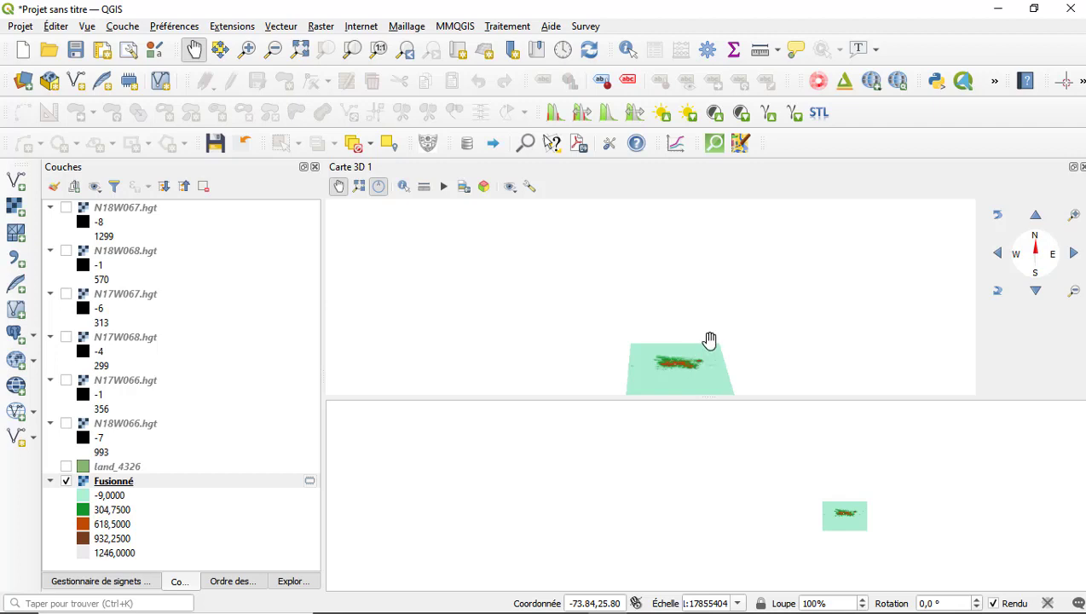
drag(710, 342, 717, 307)
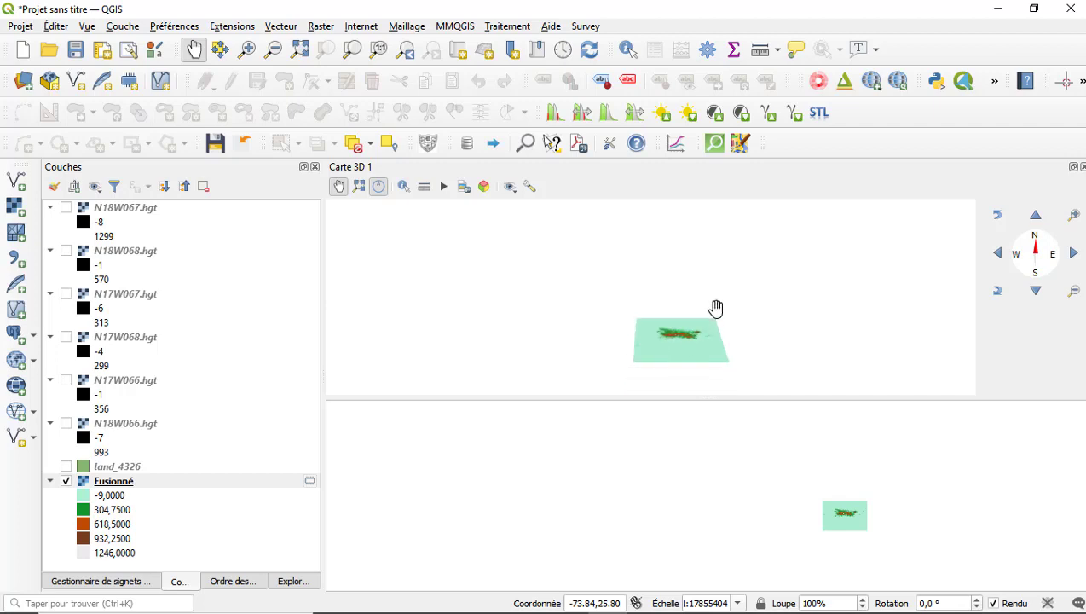
click(997, 215)
click(997, 215)
click(997, 215)
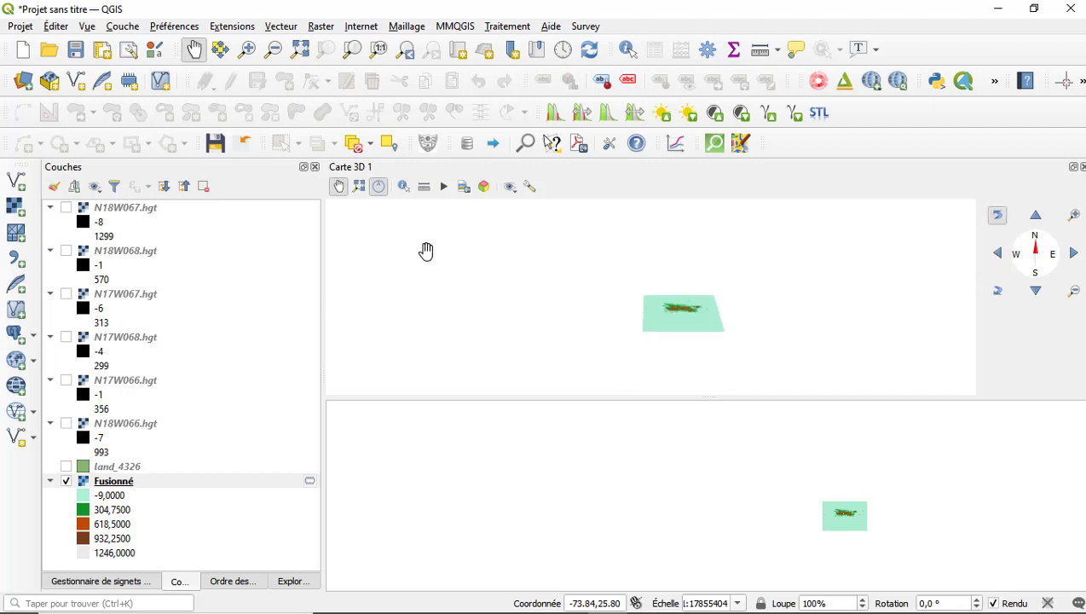
Step: Open the 3D map view's configuration and set the terrain's vertical scale to 15
click(530, 187)
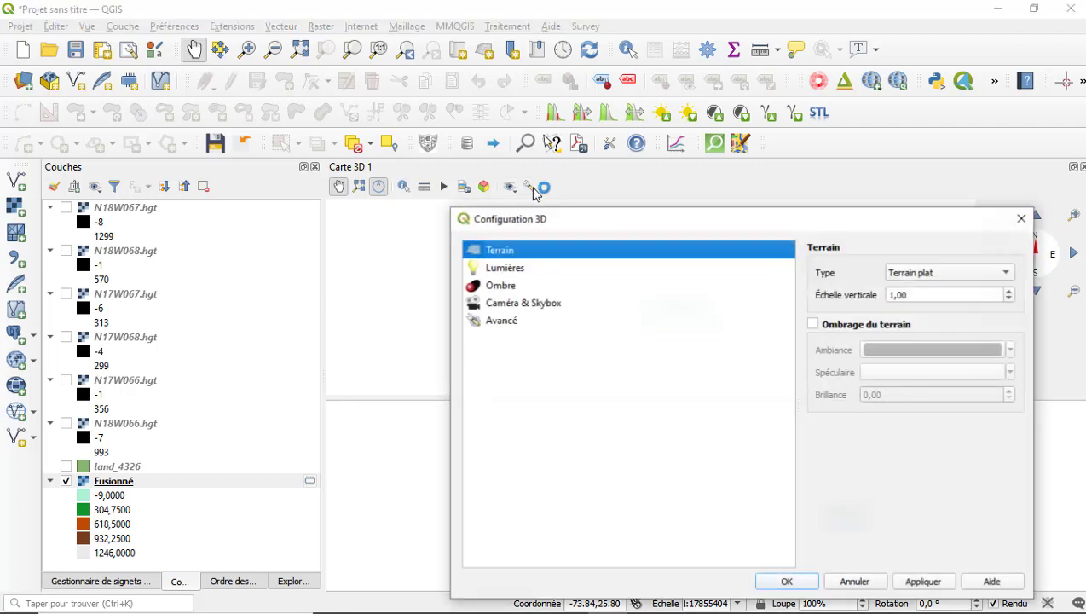
click(1010, 296)
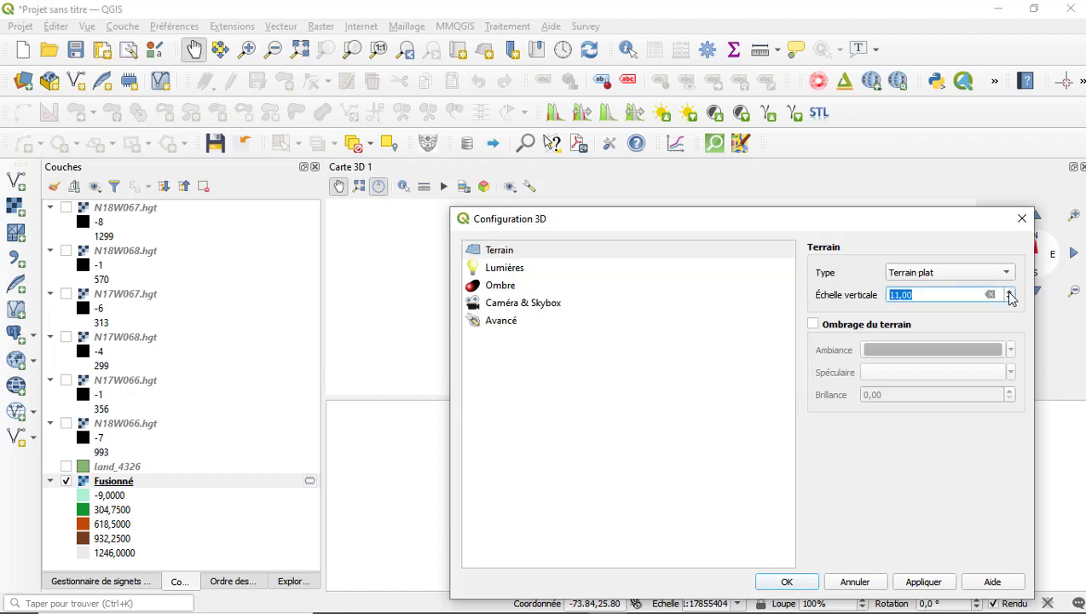
Step: Try the MNT (couche Raster) terrain type in the 3D configuration and switch the type back to Terrain plat
click(989, 275)
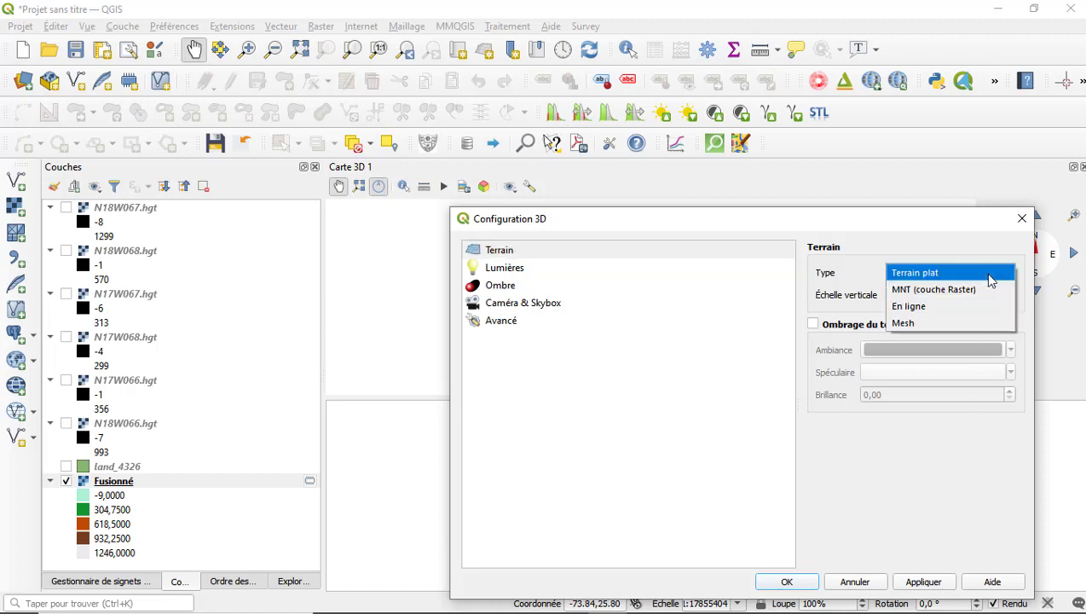
click(989, 289)
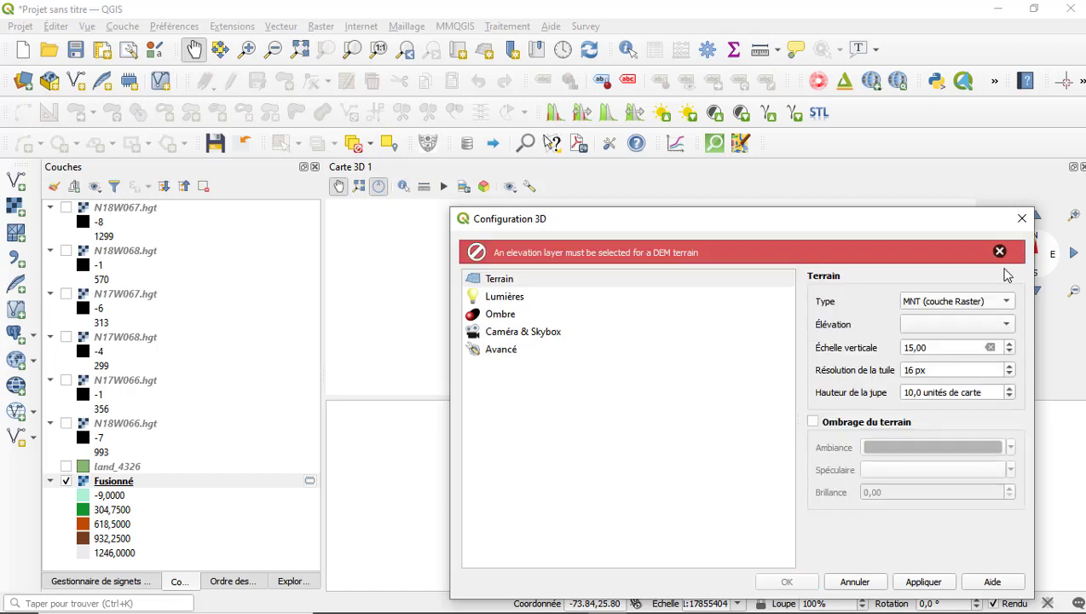
click(1000, 250)
click(1004, 273)
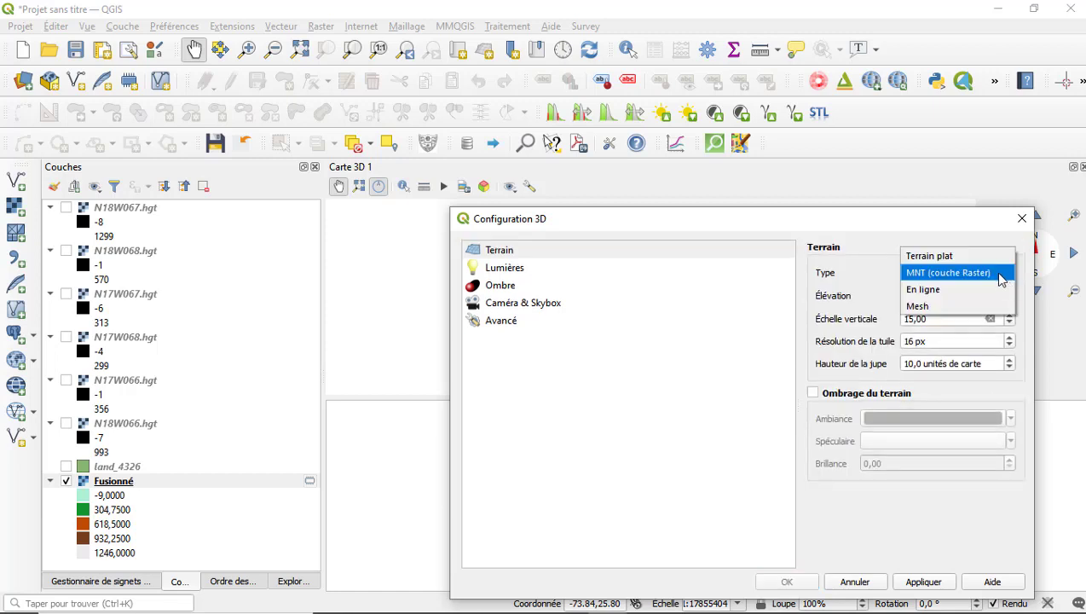
click(866, 583)
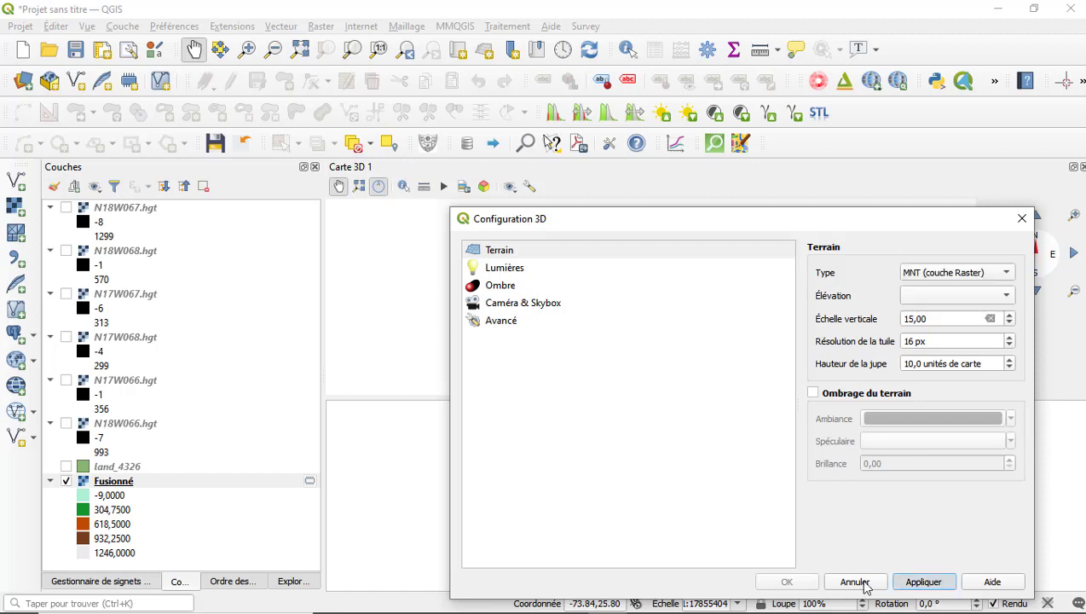
click(1007, 272)
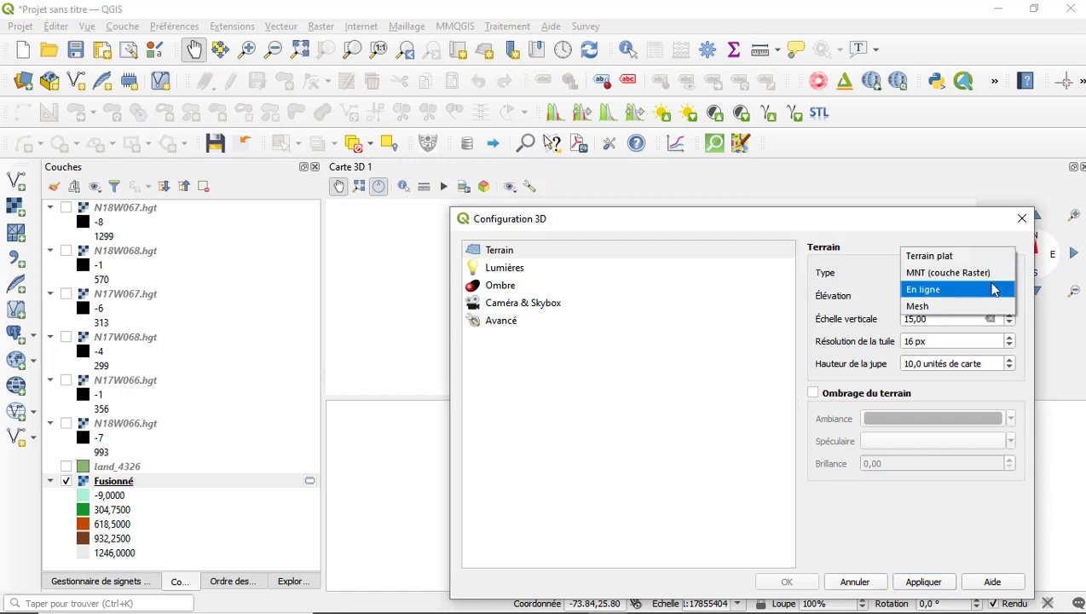
click(972, 255)
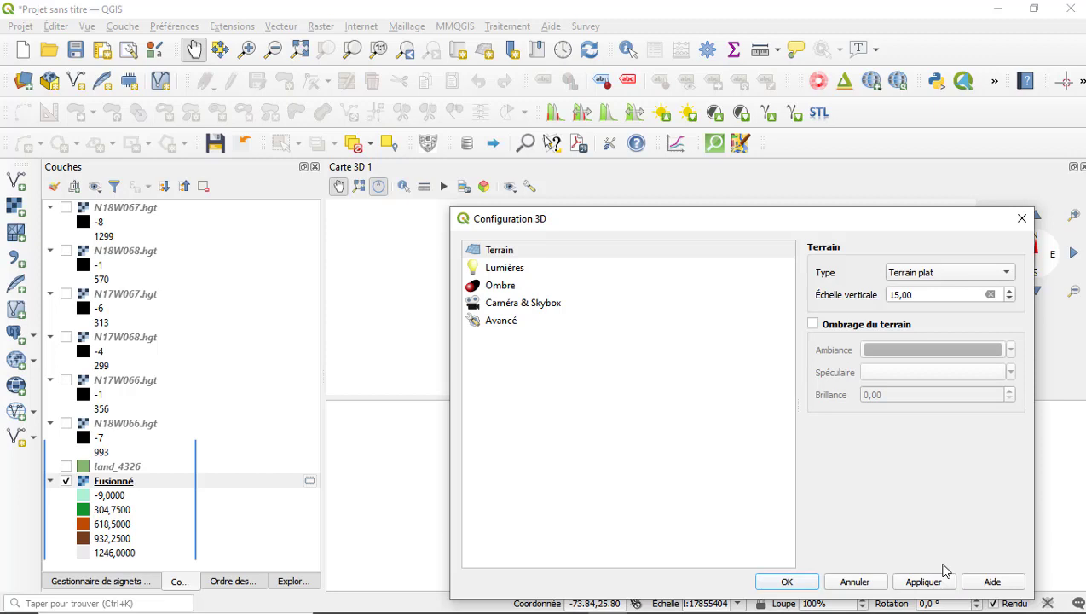
Step: Apply the 3D terrain configuration and check the Fusionné raster from a different tilt in the 3D map view
click(905, 585)
click(789, 583)
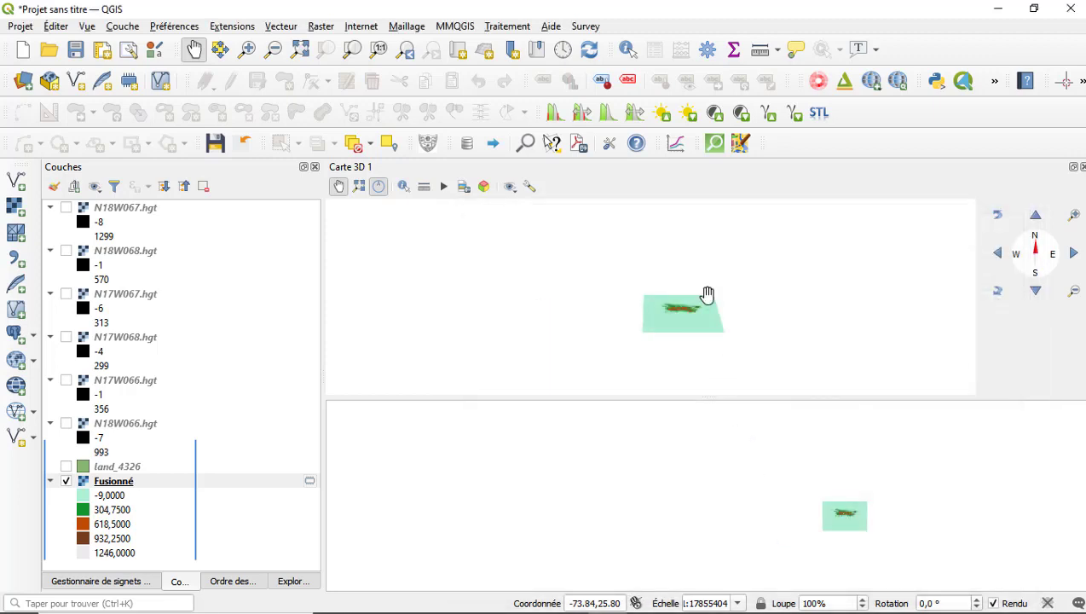
click(994, 286)
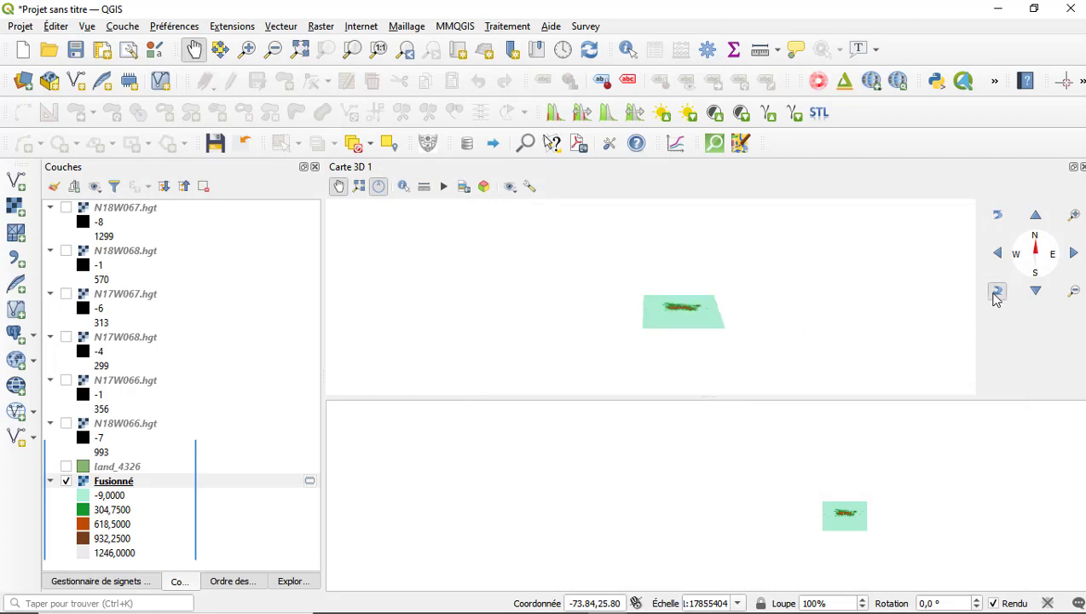
click(997, 215)
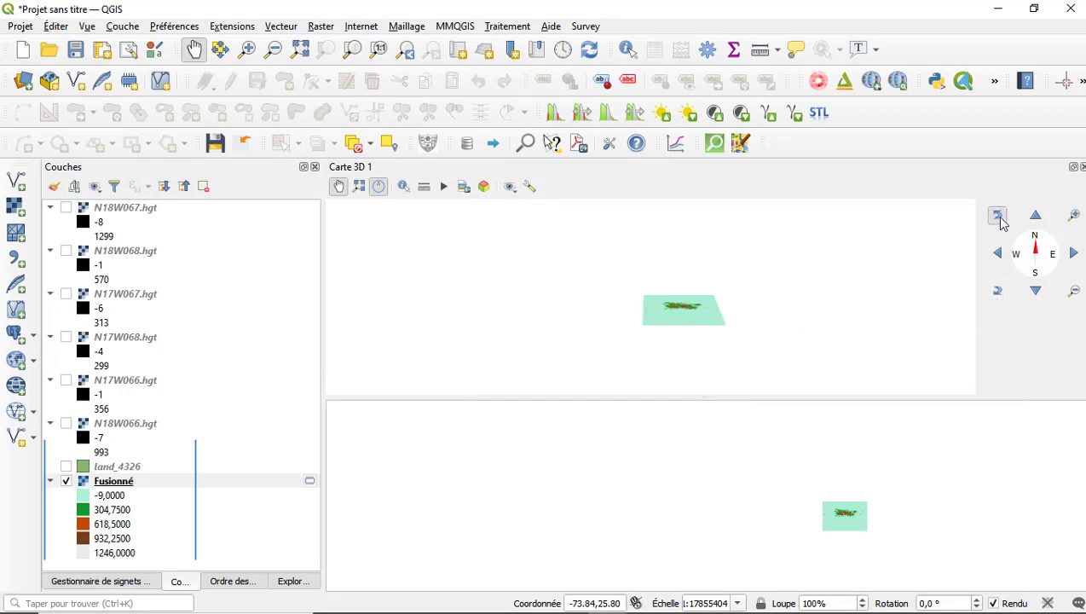
Step: Close the docked 3D map view and zoom the 2D map to the full extent, moving in closer on the raster
click(1081, 167)
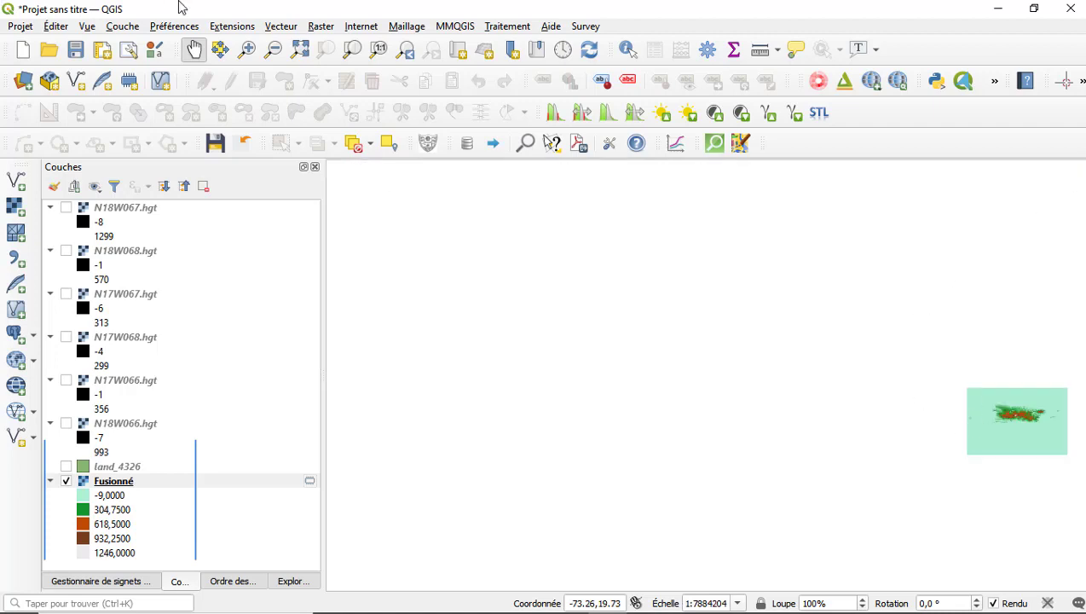
click(299, 52)
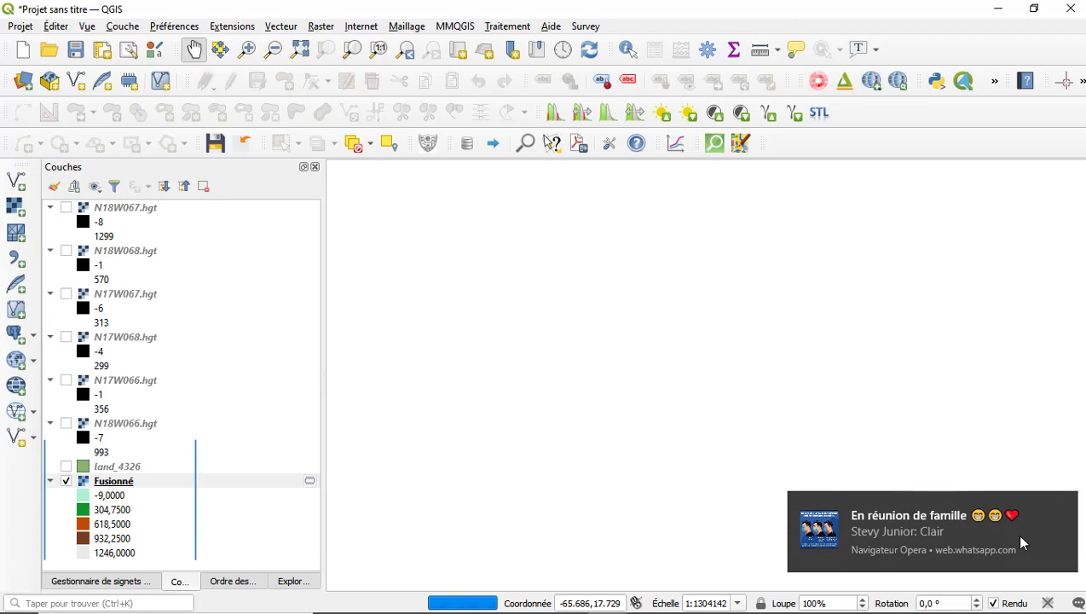
scroll(724, 337, up, 5)
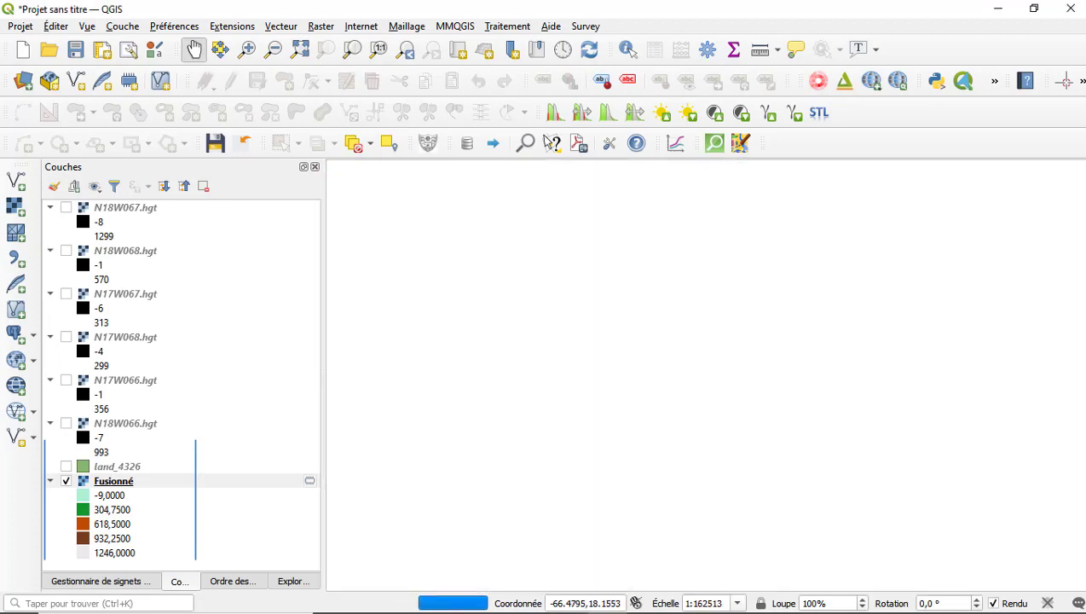
mouse_move(782, 578)
click(687, 597)
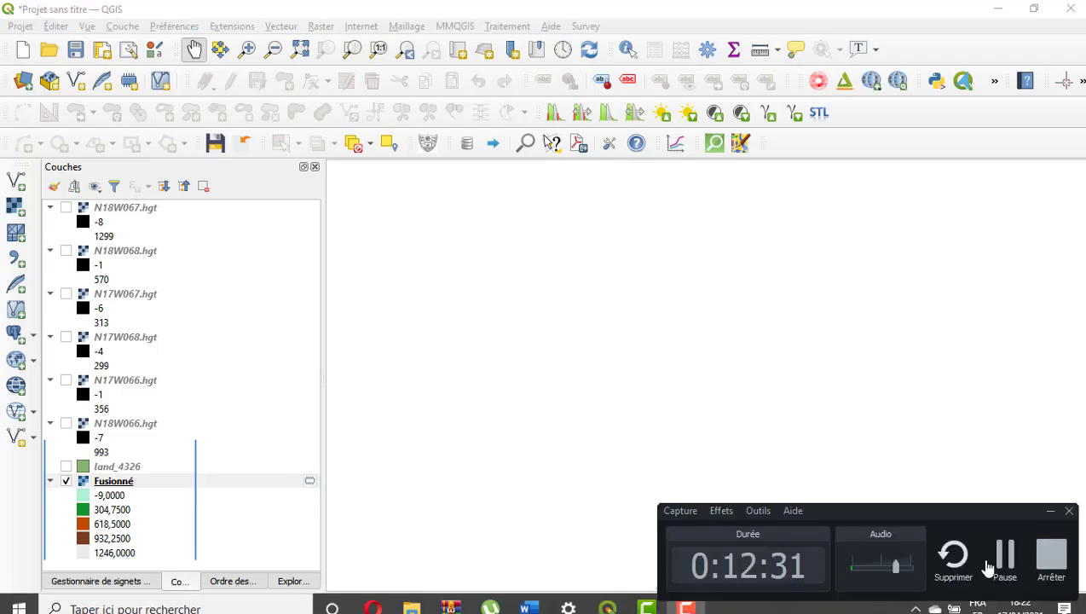
click(991, 571)
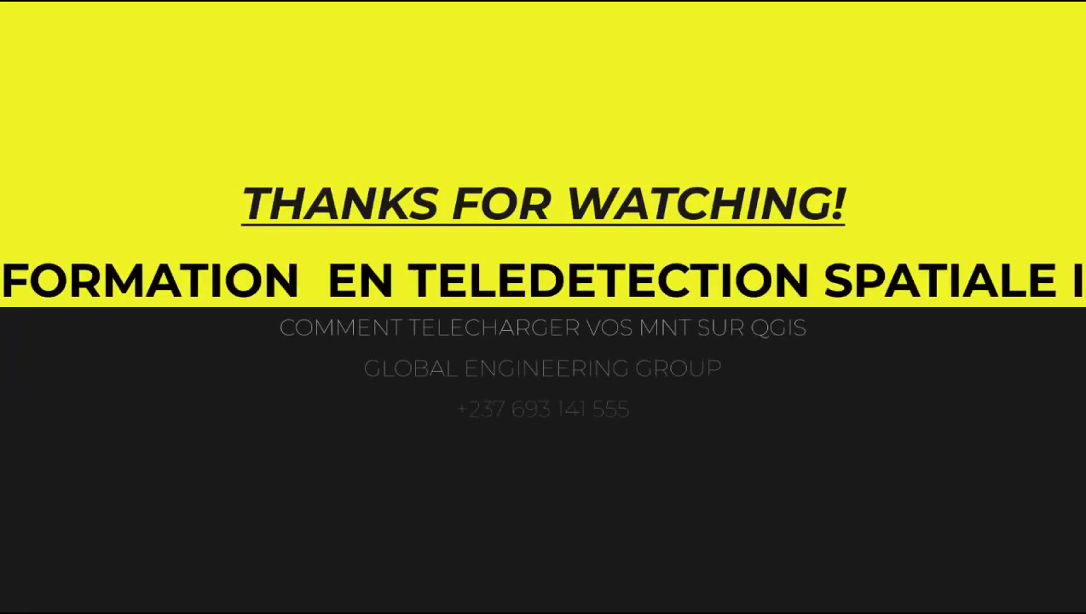